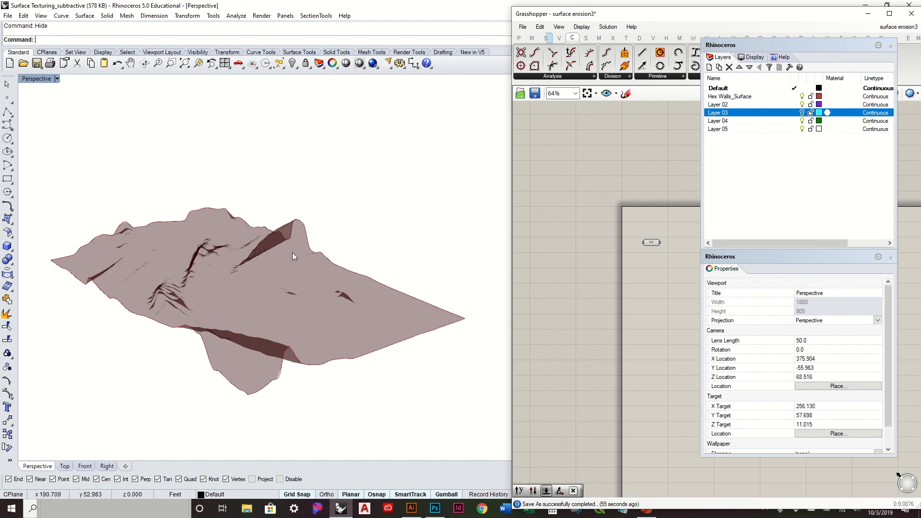
- Examine the terrain surface in the Perspective viewport from low, close and elevated angles
{"action": "right_click_drag", "start_coordinate": [360, 238], "coordinate": [439, 219]}
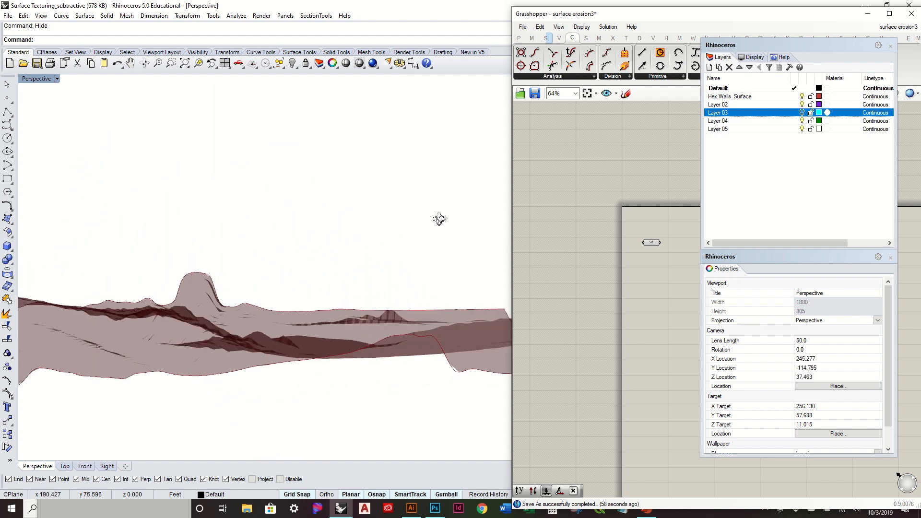
{"action": "right_click_drag", "start_coordinate": [360, 243], "coordinate": [253, 255]}
{"action": "scroll", "coordinate": [221, 250], "scroll_direction": "up", "scroll_amount": 6}
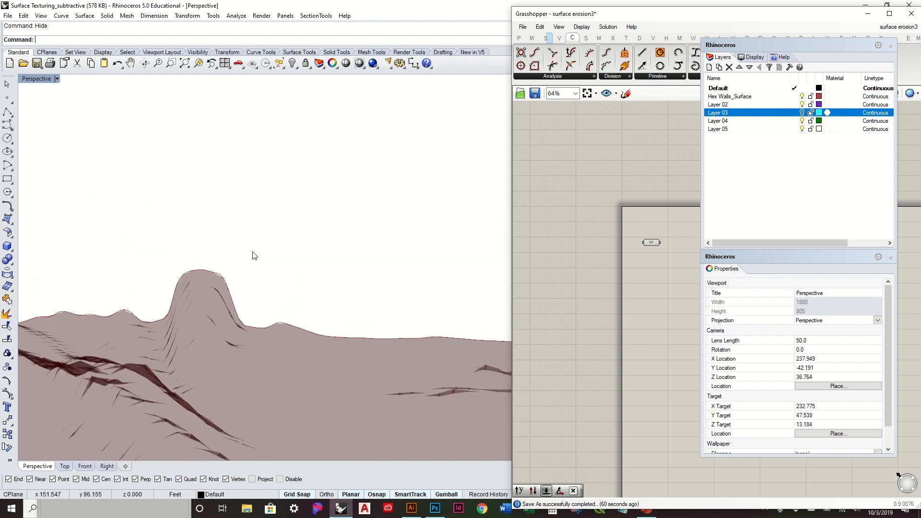
{"action": "right_click_drag", "start_coordinate": [344, 303], "coordinate": [249, 264]}
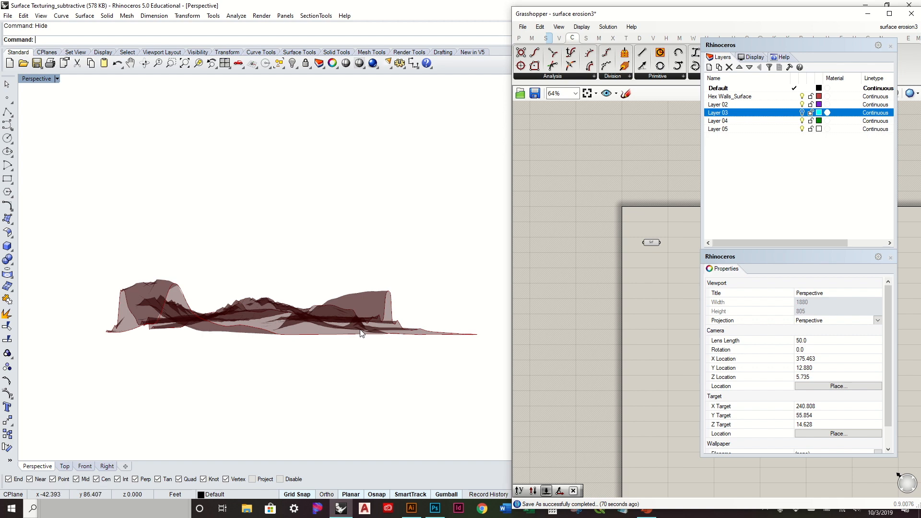
{"action": "right_click_drag", "start_coordinate": [362, 332], "coordinate": [329, 265]}
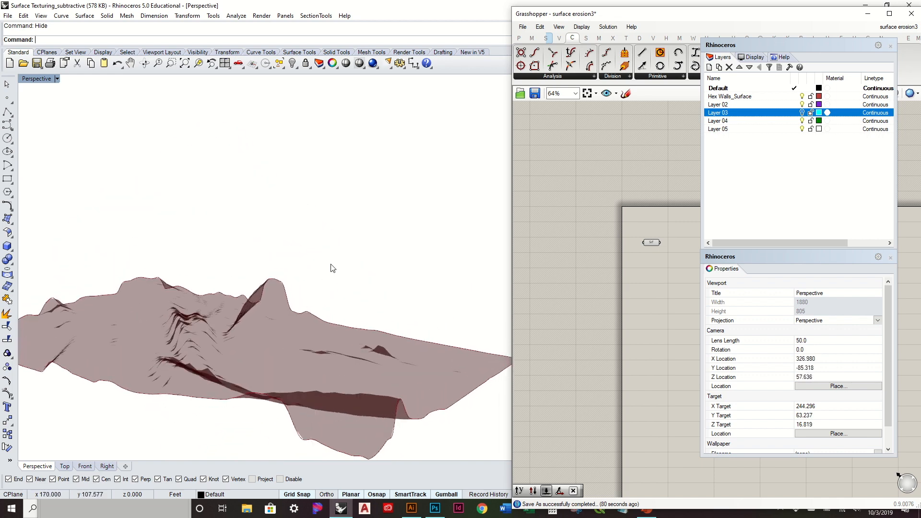
{"action": "right_click_drag", "start_coordinate": [242, 325], "coordinate": [274, 284]}
{"action": "right_click_drag", "start_coordinate": [298, 328], "coordinate": [272, 249], "text": "shift"}
- Highlight the terrain surface through its Srf parameter and reposition that parameter slightly lower on the Grasshopper canvas
{"action": "left_click", "coordinate": [658, 262]}
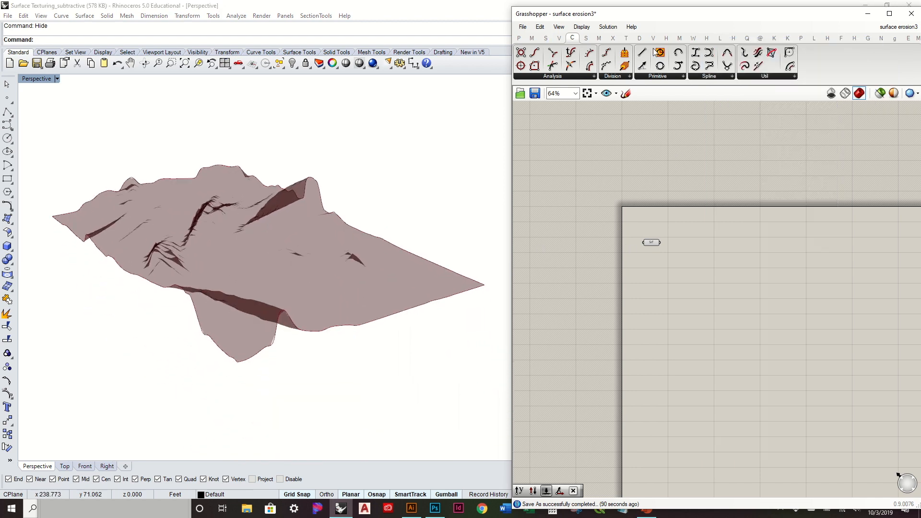
{"action": "scroll", "coordinate": [640, 244], "scroll_direction": "up", "scroll_amount": 4}
{"action": "left_click", "coordinate": [671, 235]}
{"action": "right_click_drag", "start_coordinate": [412, 225], "coordinate": [440, 217]}
{"action": "left_click", "coordinate": [795, 255]}
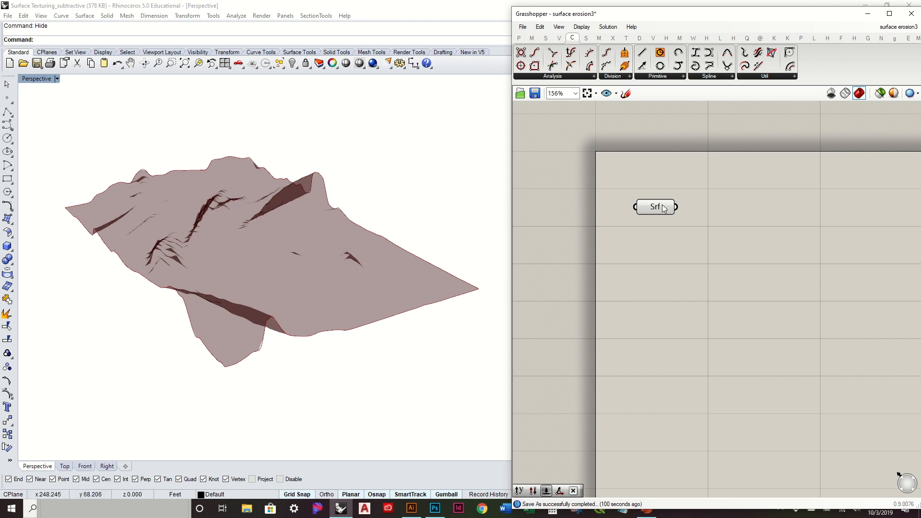
{"action": "left_click_drag", "start_coordinate": [657, 207], "coordinate": [657, 194]}
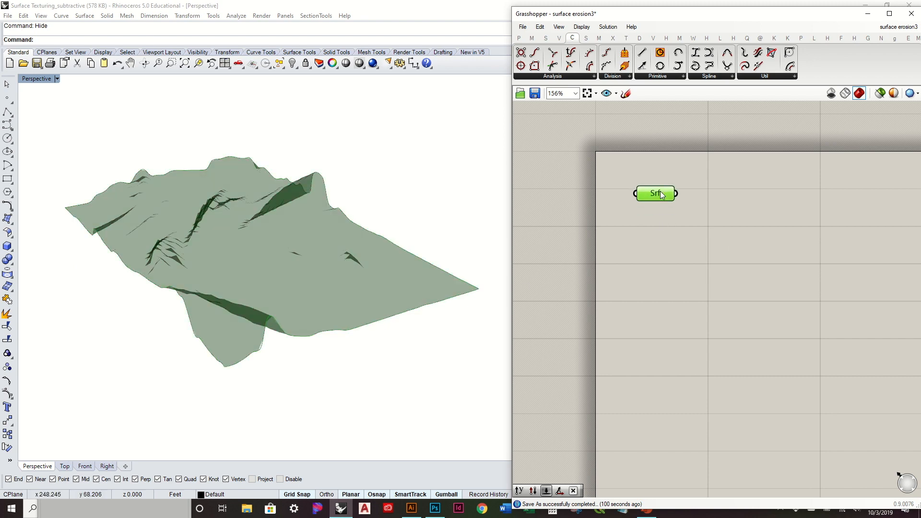
{"action": "left_click", "coordinate": [670, 305]}
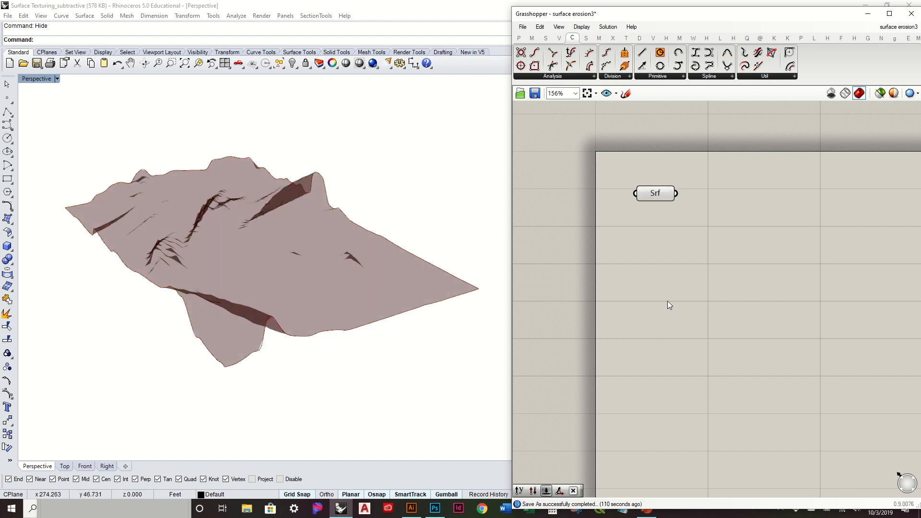
{"action": "left_click_drag", "start_coordinate": [657, 201], "coordinate": [655, 220]}
{"action": "left_click", "coordinate": [719, 177]}
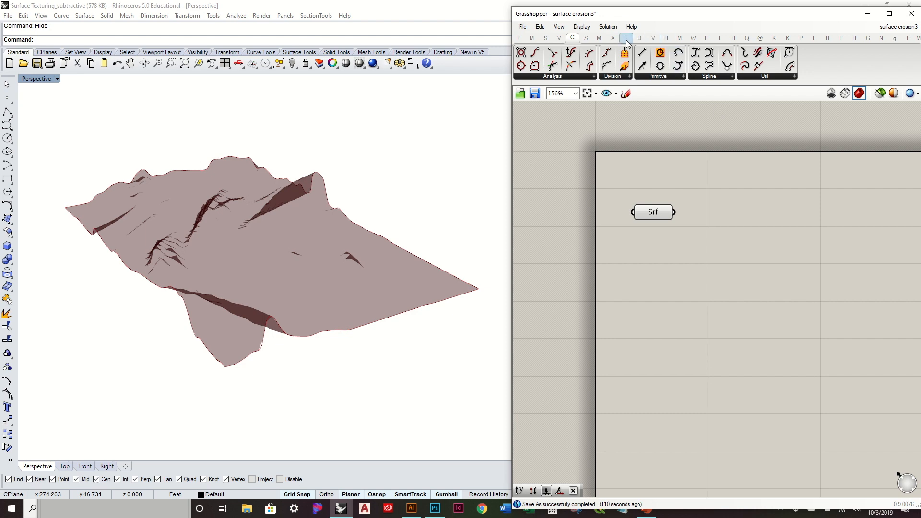
- Add a Divide Surface component beside the Srf parameter and connect the surface to its S input
{"action": "left_click", "coordinate": [585, 38]}
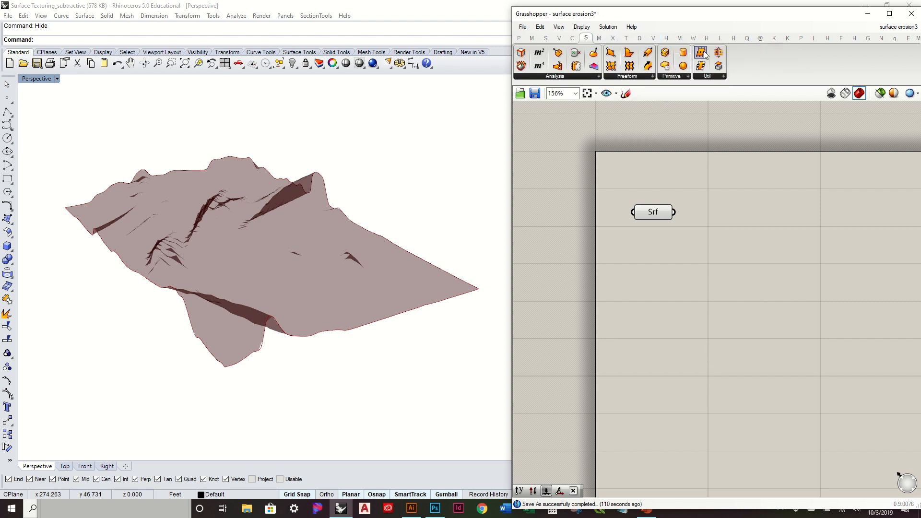
{"action": "left_click", "coordinate": [707, 76]}
{"action": "left_click_drag", "start_coordinate": [734, 103], "coordinate": [774, 213]}
{"action": "left_click_drag", "start_coordinate": [674, 212], "coordinate": [758, 221]}
{"action": "right_click_drag", "start_coordinate": [370, 240], "coordinate": [392, 306]}
{"action": "scroll", "coordinate": [375, 308], "scroll_direction": "down", "scroll_amount": 6}
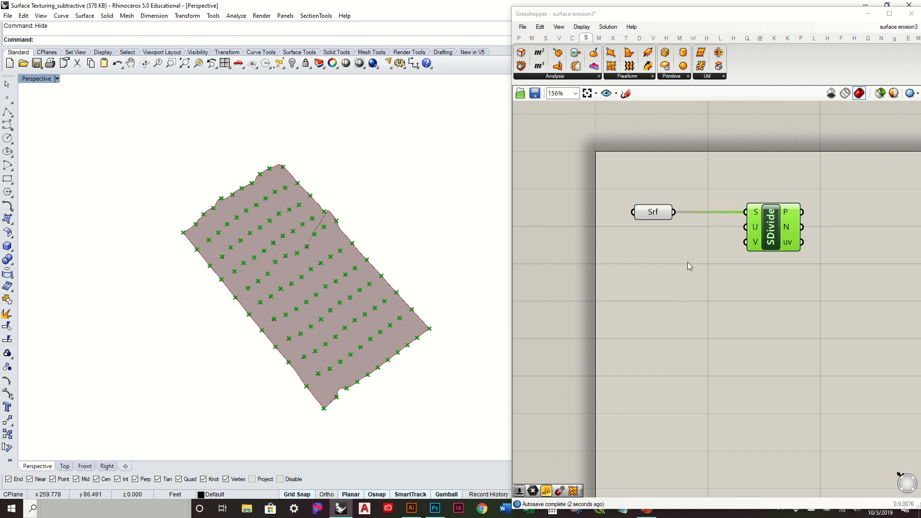
{"action": "left_click_drag", "start_coordinate": [787, 242], "coordinate": [765, 242]}
{"action": "left_click", "coordinate": [687, 287]}
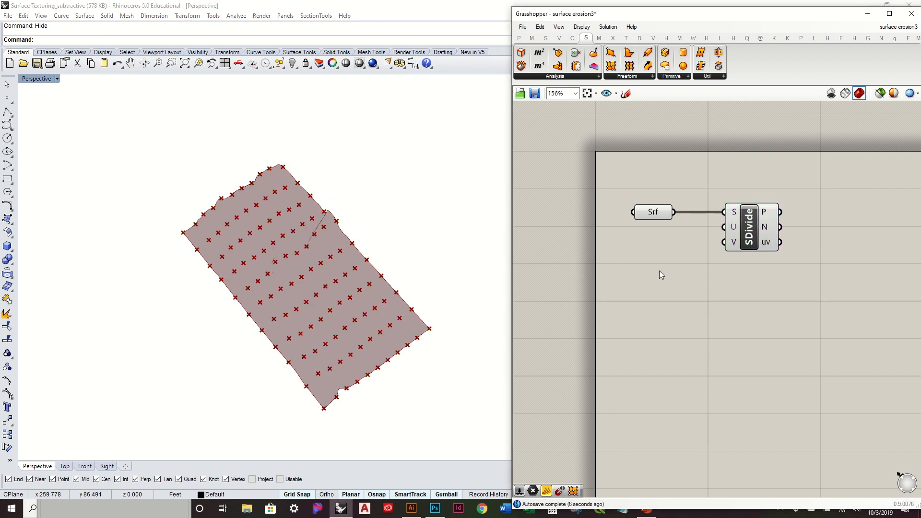
- Add a number slider with the value 30 and connect it to the U input of Divide Surface
{"action": "double_click", "coordinate": [762, 288]}
{"action": "type", "text": "30"}
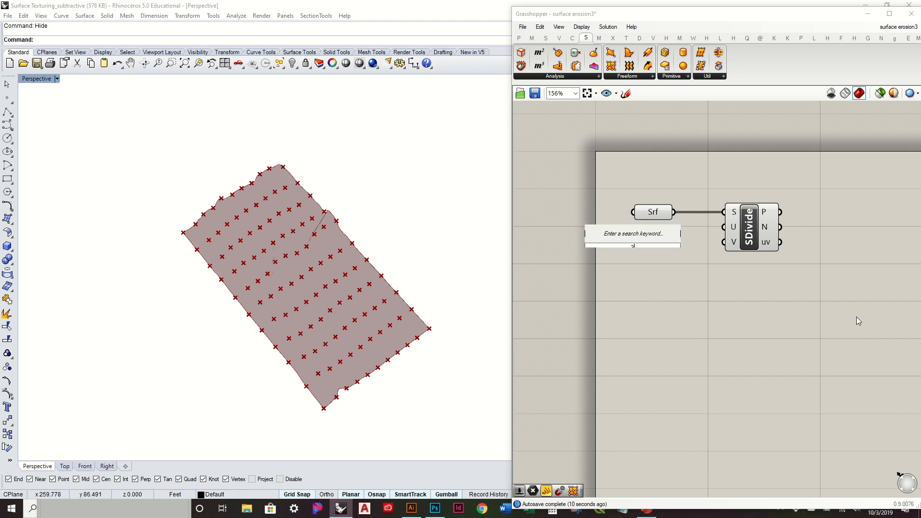
{"action": "key", "text": "Return"}
{"action": "left_click_drag", "start_coordinate": [694, 242], "coordinate": [669, 228]}
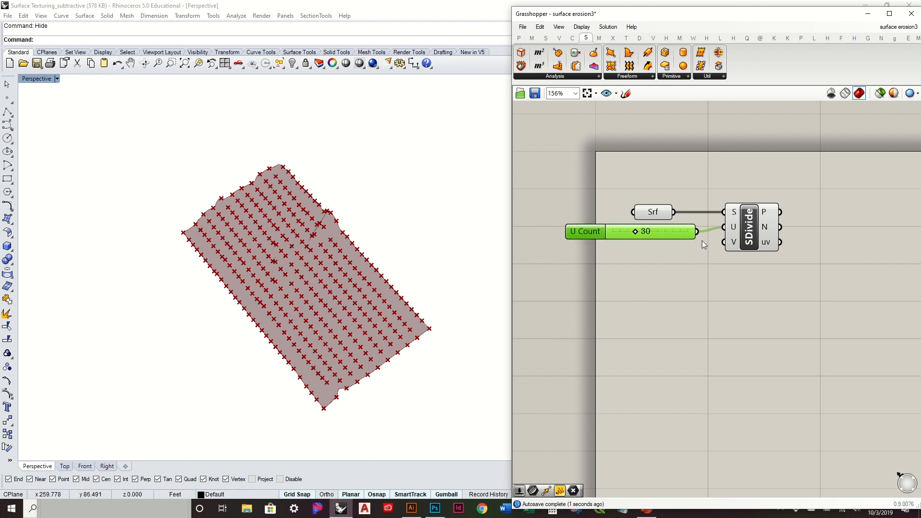
- Duplicate the slider for the V input of Divide Surface, and set the U Count to 24 and the V Count to 15
{"action": "key", "text": "ctrl+c"}
{"action": "key", "text": "ctrl+v"}
{"action": "left_click_drag", "start_coordinate": [689, 237], "coordinate": [627, 252]}
{"action": "right_click_drag", "start_coordinate": [461, 317], "coordinate": [405, 261]}
{"action": "left_click", "coordinate": [897, 307]}
{"action": "right_click_drag", "start_coordinate": [843, 222], "coordinate": [751, 260]}
{"action": "scroll", "coordinate": [725, 293], "scroll_direction": "down", "scroll_amount": 1}
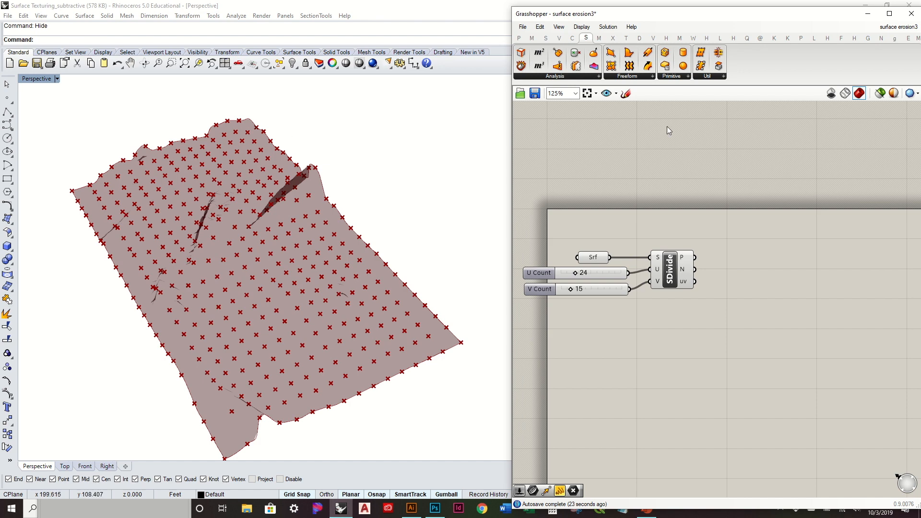
- Add an Interpolate curve component and connect the Divide Surface points to its V input
{"action": "left_click", "coordinate": [571, 39]}
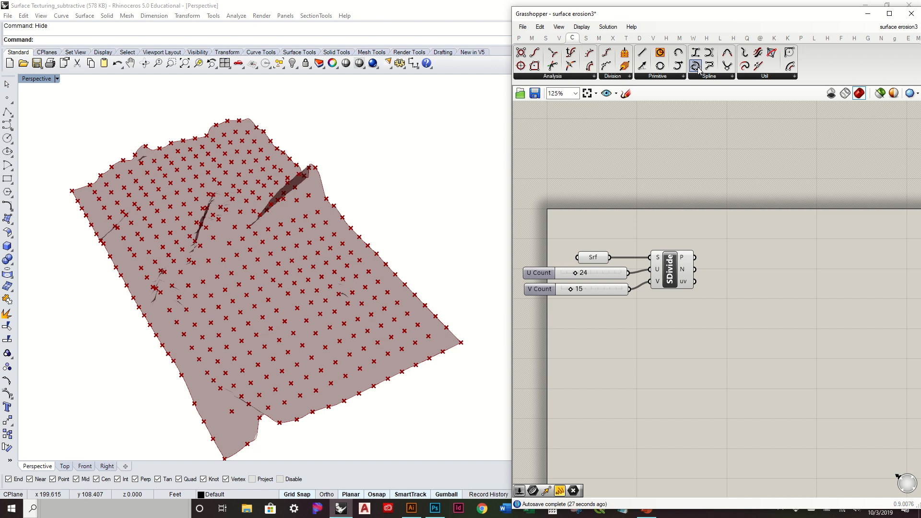
{"action": "left_click_drag", "start_coordinate": [695, 65], "coordinate": [765, 274]}
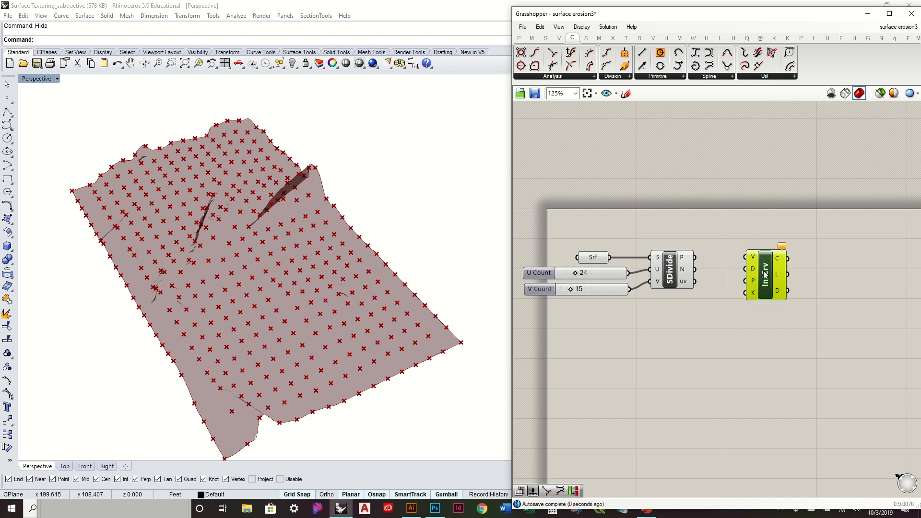
{"action": "left_click", "coordinate": [680, 268]}
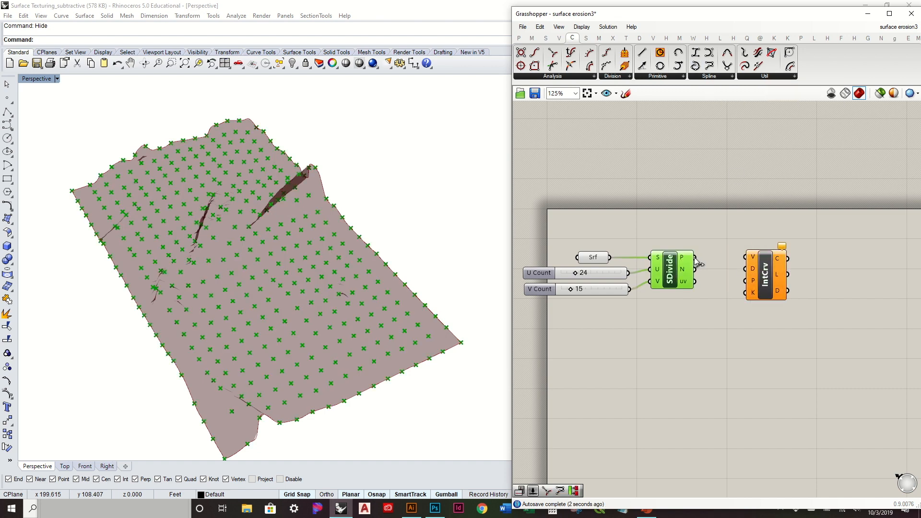
{"action": "left_click_drag", "start_coordinate": [695, 258], "coordinate": [745, 257]}
{"action": "left_click", "coordinate": [715, 311]}
{"action": "mouse_move", "coordinate": [256, 243]}
{"action": "right_mouse_down"}
{"action": "mouse_move", "coordinate": [261, 276]}
{"action": "mouse_move", "coordinate": [331, 349]}
{"action": "mouse_move", "coordinate": [143, 244]}
{"action": "mouse_move", "coordinate": [110, 265]}
{"action": "right_mouse_up"}
{"action": "right_click_drag", "start_coordinate": [236, 322], "coordinate": [298, 269]}
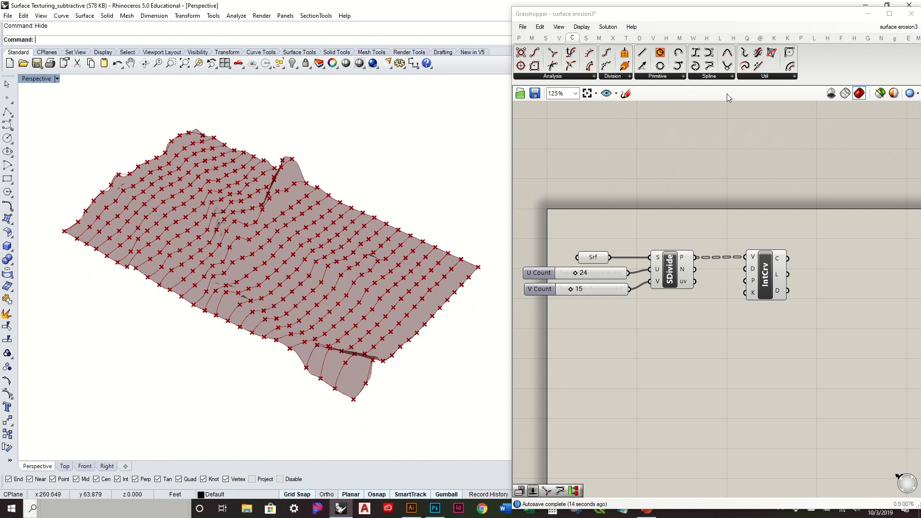
- Insert a Flip Matrix component between the Divide Surface points and the Interpolate curve's V input, and line the components up
{"action": "left_click", "coordinate": [546, 38]}
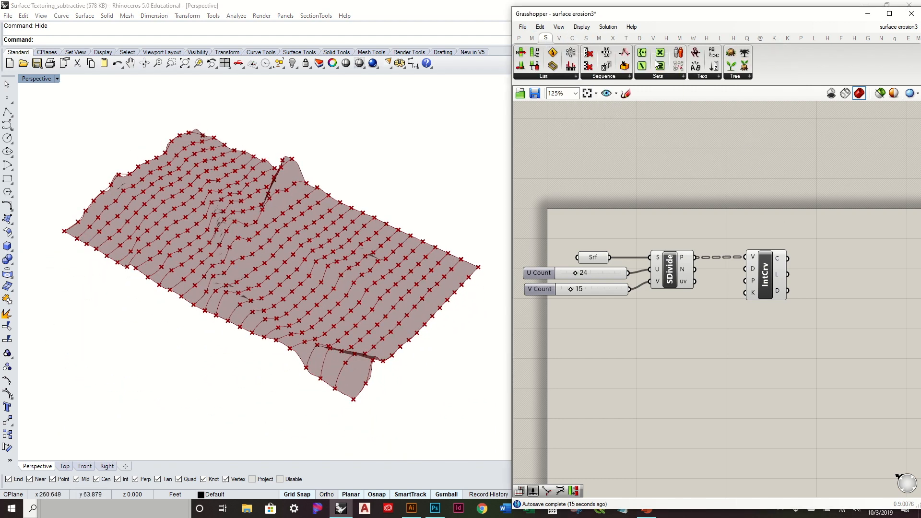
{"action": "left_click", "coordinate": [743, 80]}
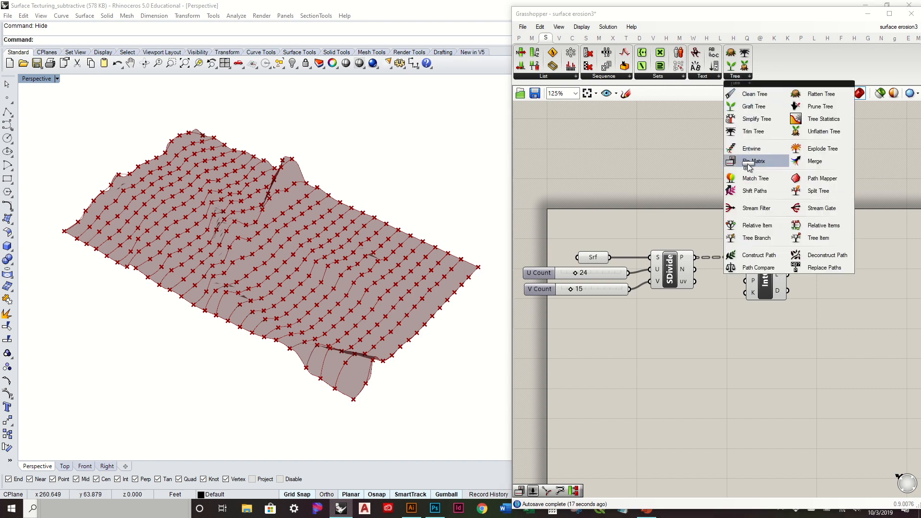
{"action": "left_click_drag", "start_coordinate": [747, 163], "coordinate": [721, 325]}
{"action": "left_click_drag", "start_coordinate": [695, 257], "coordinate": [746, 257]}
{"action": "left_click_drag", "start_coordinate": [766, 273], "coordinate": [809, 287]}
{"action": "left_click_drag", "start_coordinate": [722, 328], "coordinate": [731, 261]}
{"action": "right_click_drag", "start_coordinate": [416, 235], "coordinate": [328, 220]}
{"action": "left_click", "coordinate": [747, 310]}
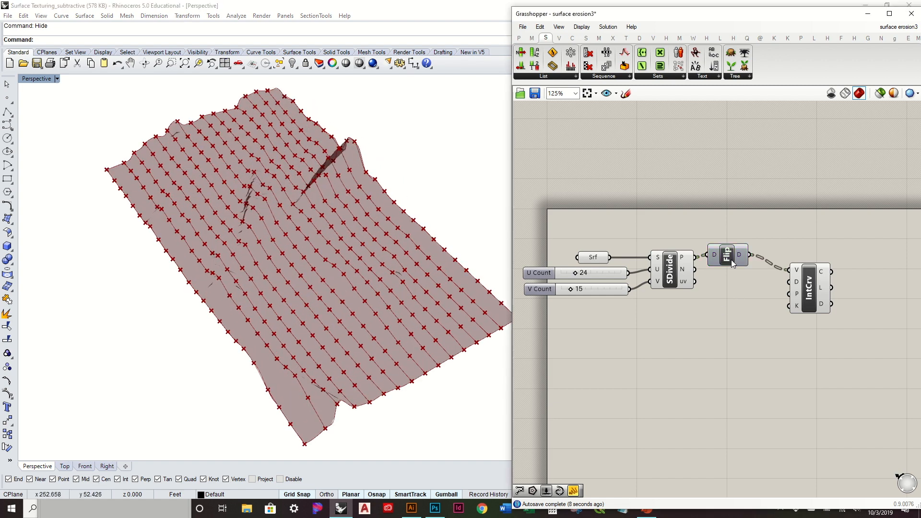
{"action": "left_click_drag", "start_coordinate": [802, 287], "coordinate": [788, 270]}
{"action": "left_click", "coordinate": [777, 327]}
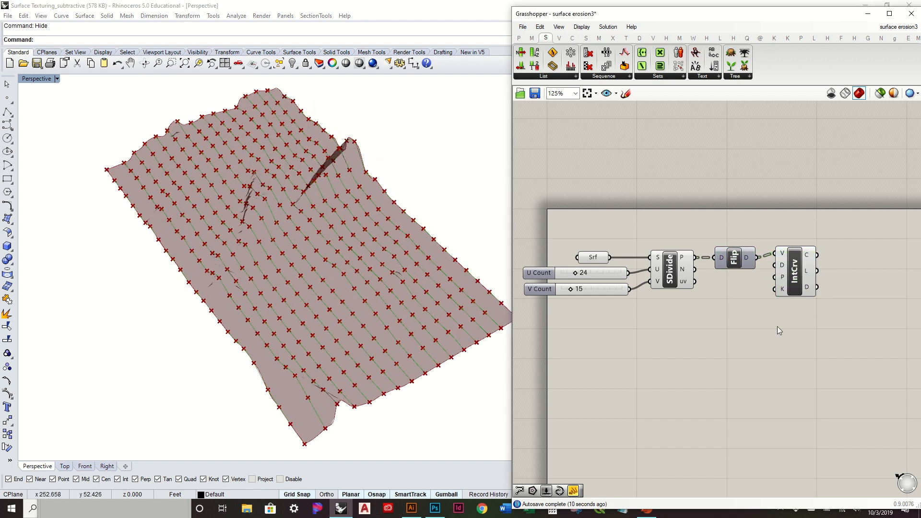
- Delete the Interpolate curve and Flip Matrix components
{"action": "left_click", "coordinate": [795, 275]}
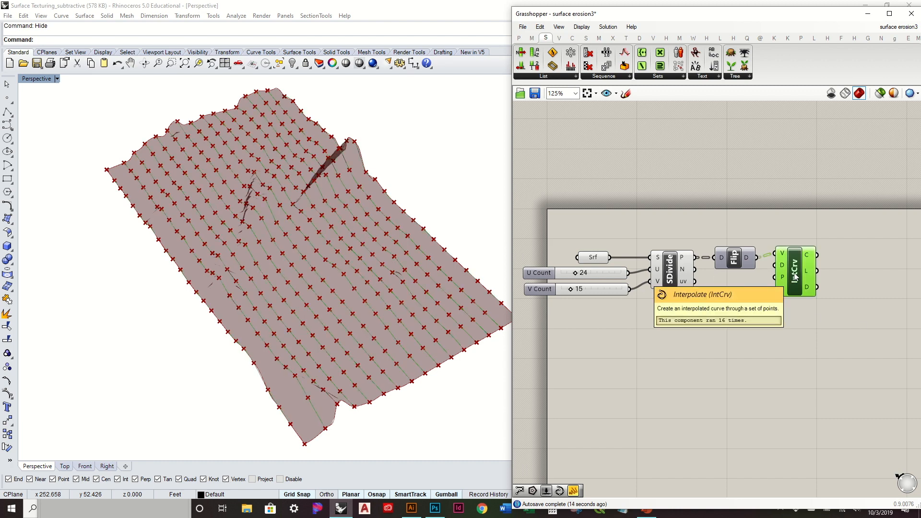
{"action": "key", "text": "Delete"}
{"action": "left_click", "coordinate": [745, 261]}
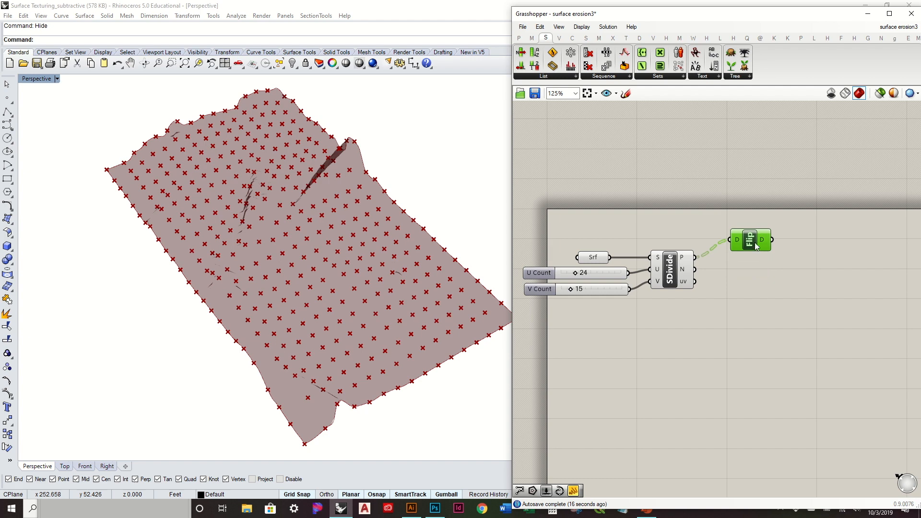
{"action": "key", "text": "Delete"}
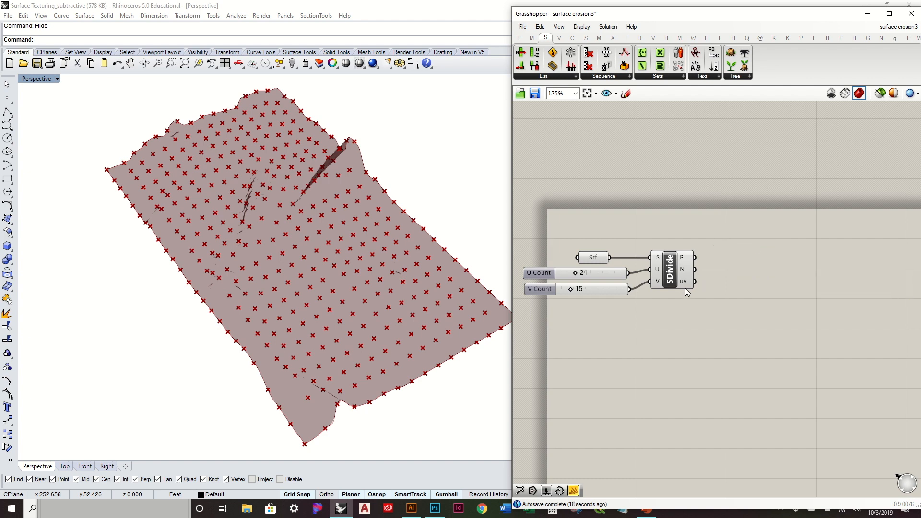
- Examine the grid of division points on the surface and the Divide Surface component that produces it
{"action": "right_click_drag", "start_coordinate": [406, 264], "coordinate": [396, 250]}
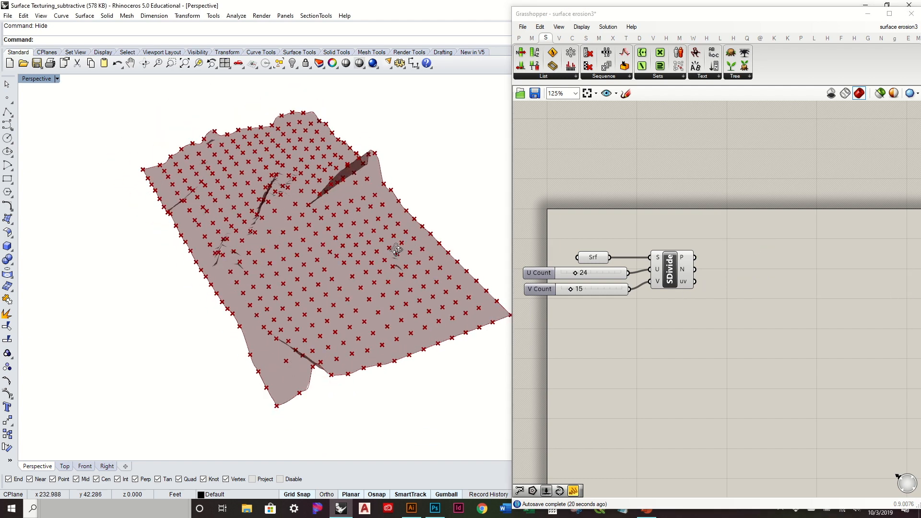
{"action": "left_click", "coordinate": [672, 226]}
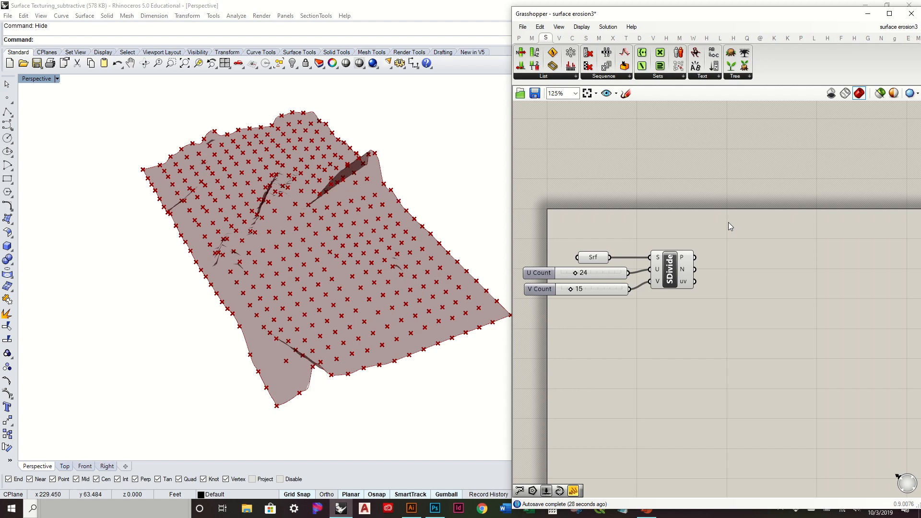
{"action": "right_click_drag", "start_coordinate": [453, 275], "coordinate": [412, 326]}
{"action": "left_click", "coordinate": [692, 311]}
{"action": "left_click", "coordinate": [673, 272]}
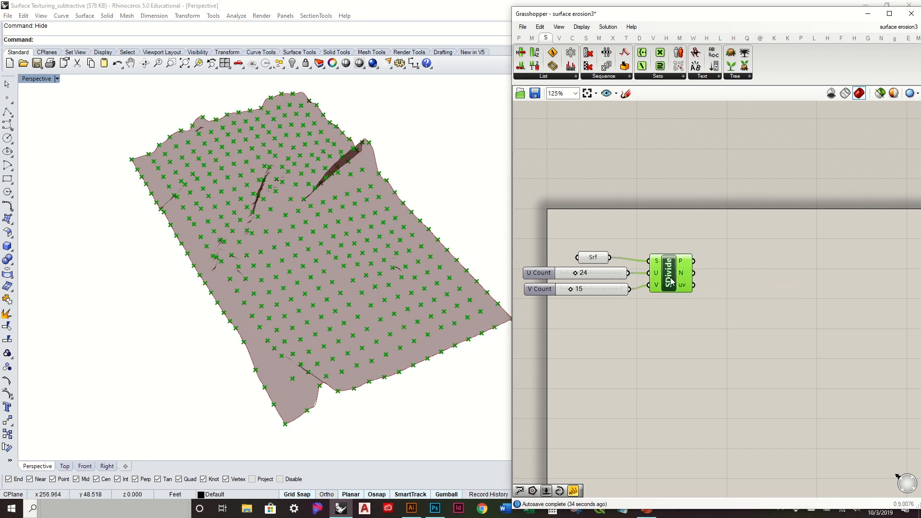
{"action": "left_click", "coordinate": [789, 329]}
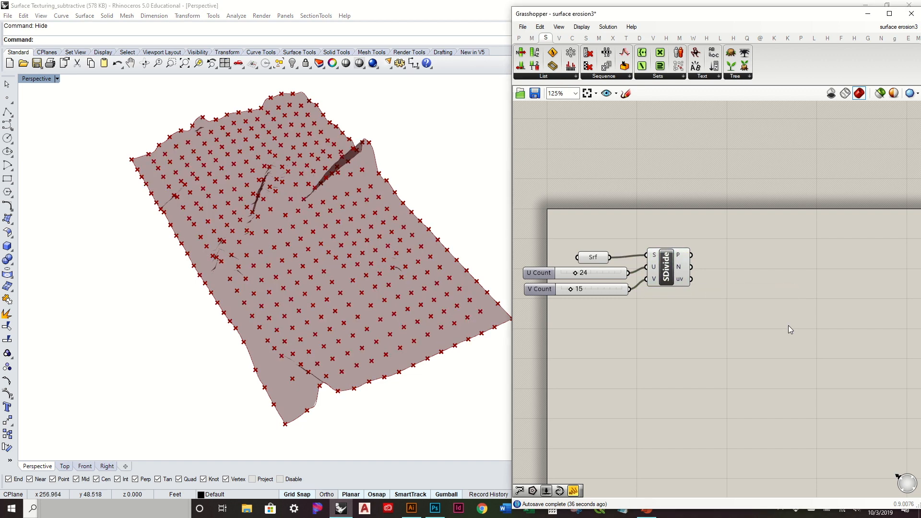
{"action": "right_click_drag", "start_coordinate": [755, 280], "coordinate": [792, 271]}
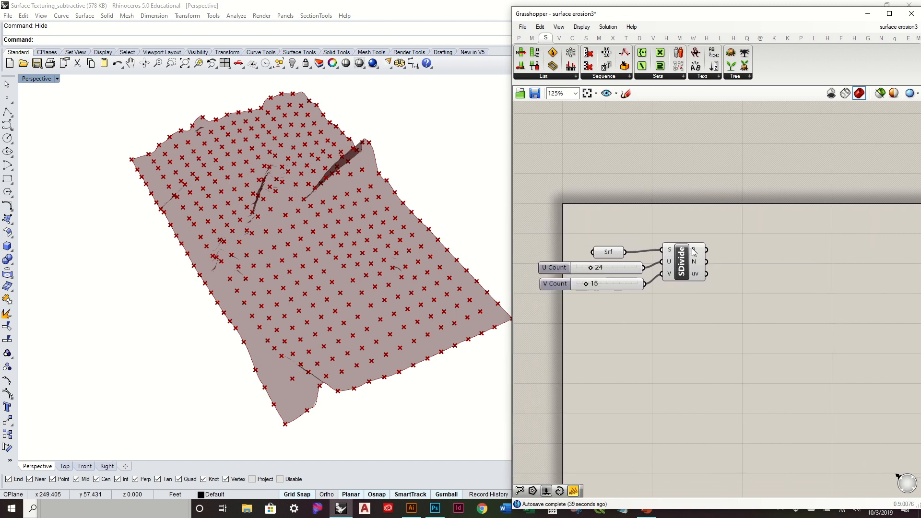
{"action": "mouse_move", "coordinate": [693, 252]}
{"action": "right_click_drag", "start_coordinate": [355, 326], "coordinate": [377, 285]}
{"action": "left_click", "coordinate": [690, 269]}
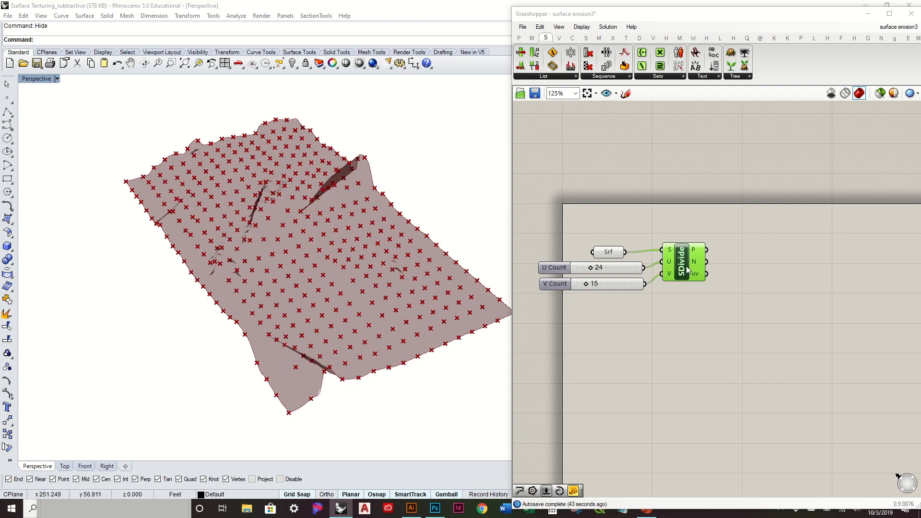
{"action": "left_click", "coordinate": [771, 261]}
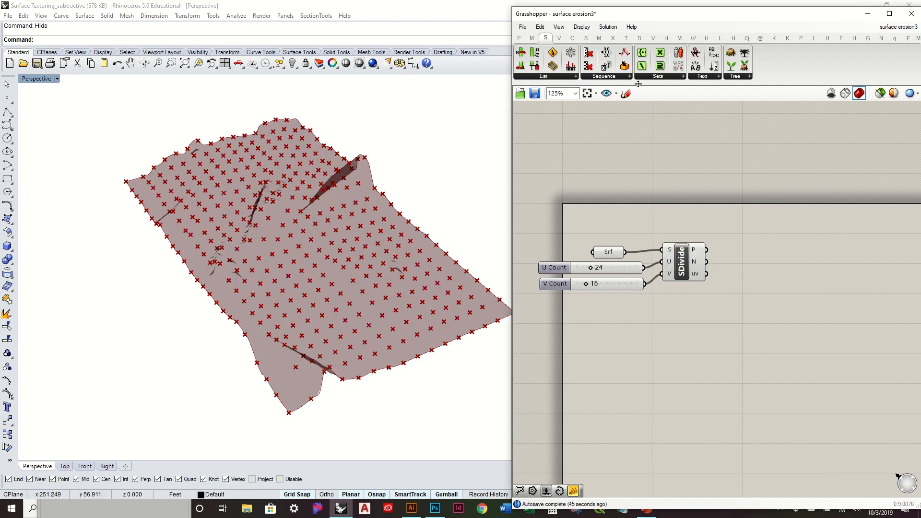
- Add a Flip Matrix component beside Divide Surface and connect the P output to its D input
{"action": "left_click", "coordinate": [736, 76]}
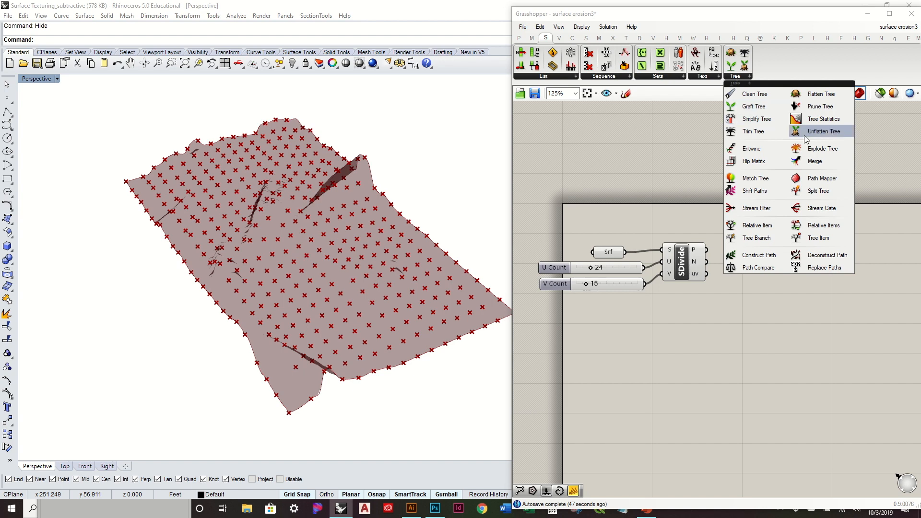
{"action": "left_click_drag", "start_coordinate": [774, 162], "coordinate": [737, 250]}
{"action": "right_click_drag", "start_coordinate": [741, 258], "coordinate": [688, 262]}
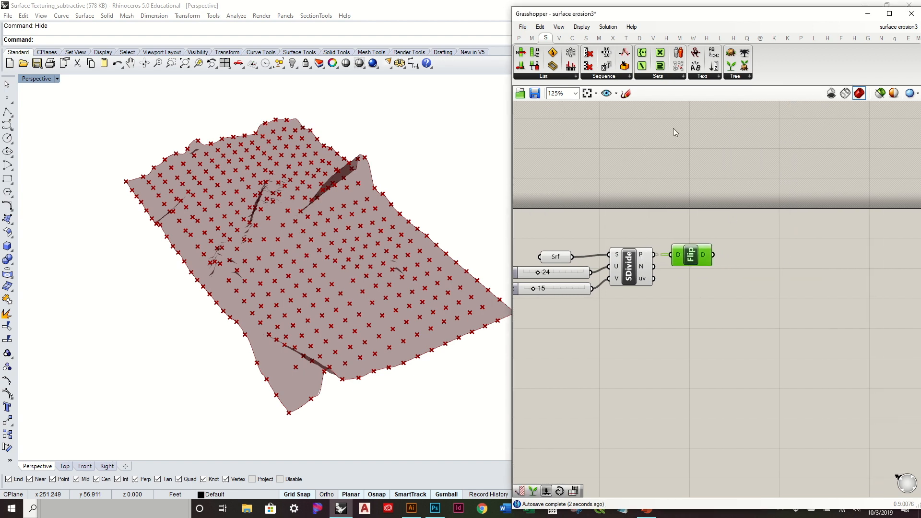
- Add a Deconstruct point component fed by the Flip Matrix output and put it in its own group beside Flip Matrix
{"action": "left_click", "coordinate": [559, 38]}
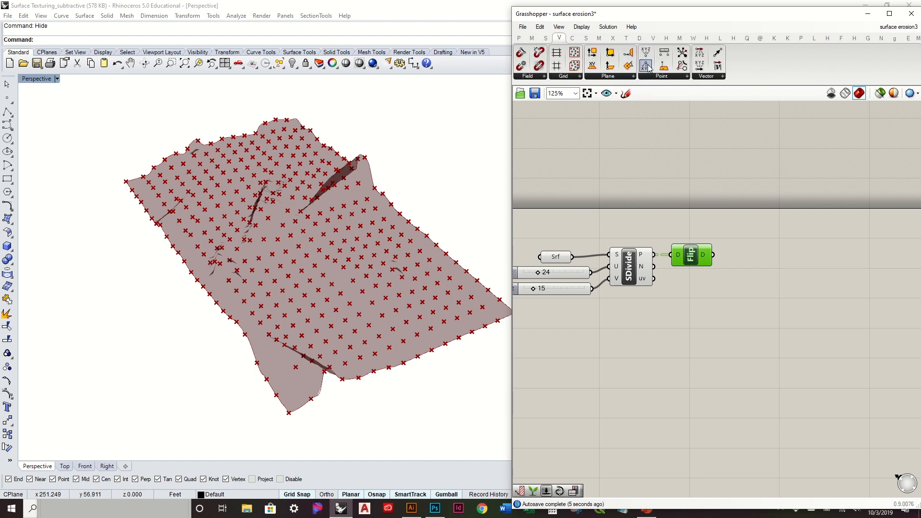
{"action": "left_click_drag", "start_coordinate": [648, 67], "coordinate": [791, 254]}
{"action": "left_click_drag", "start_coordinate": [713, 255], "coordinate": [762, 268]}
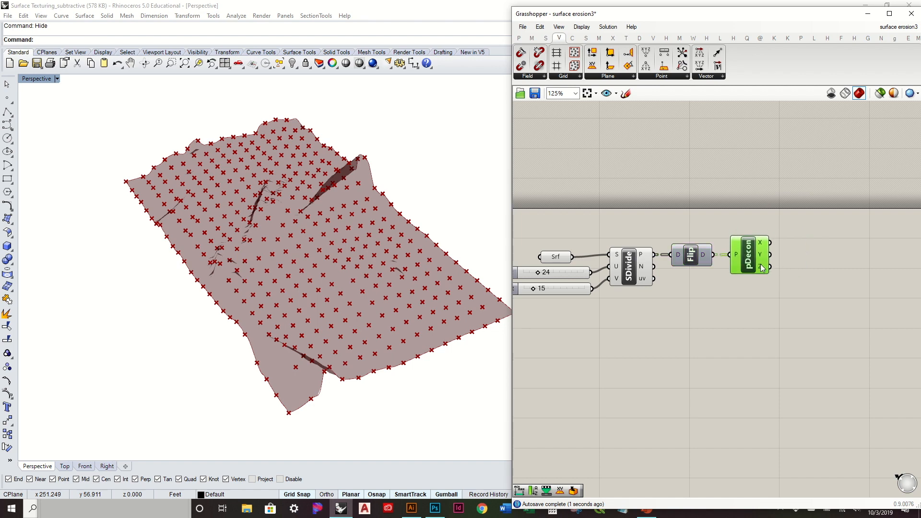
{"action": "mouse_move", "coordinate": [763, 267]}
{"action": "key", "text": "ctrl+g"}
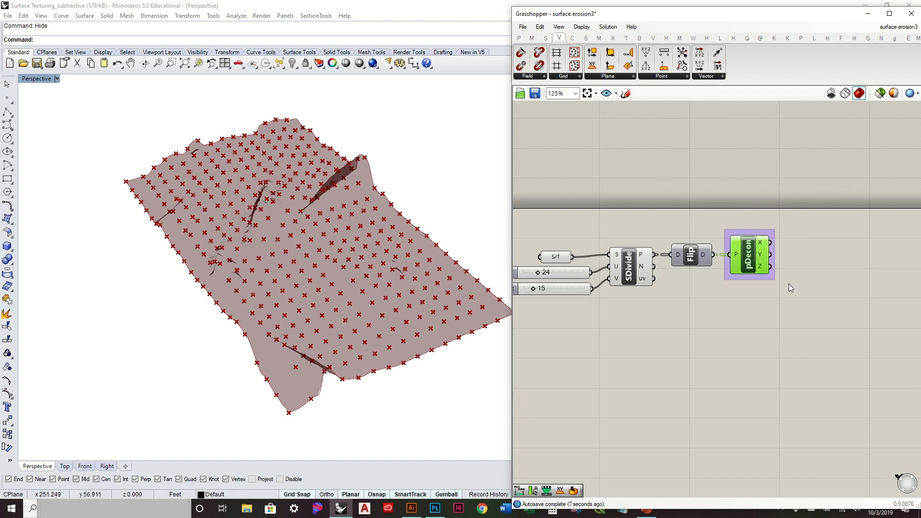
{"action": "left_click_drag", "start_coordinate": [750, 263], "coordinate": [781, 263]}
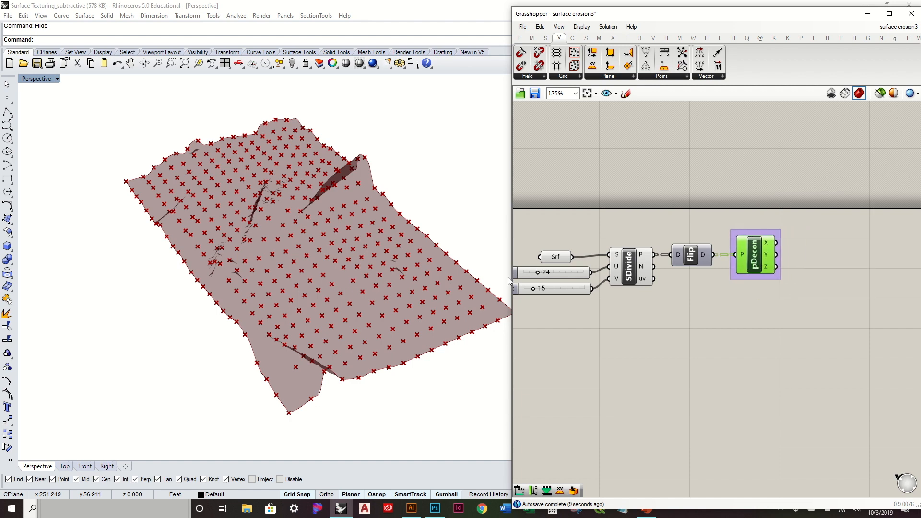
- Duplicate the Flip Matrix component below the original and connect Divide Surface's uv output to its D input
{"action": "right_click", "coordinate": [556, 291]}
{"action": "right_click_drag", "start_coordinate": [387, 165], "coordinate": [400, 247]}
{"action": "scroll", "coordinate": [714, 276], "scroll_direction": "up", "scroll_amount": 3}
{"action": "mouse_move", "coordinate": [703, 276]}
{"action": "right_mouse_down"}
{"action": "mouse_move", "coordinate": [780, 257]}
{"action": "mouse_move", "coordinate": [766, 276]}
{"action": "mouse_move", "coordinate": [716, 277]}
{"action": "right_mouse_up"}
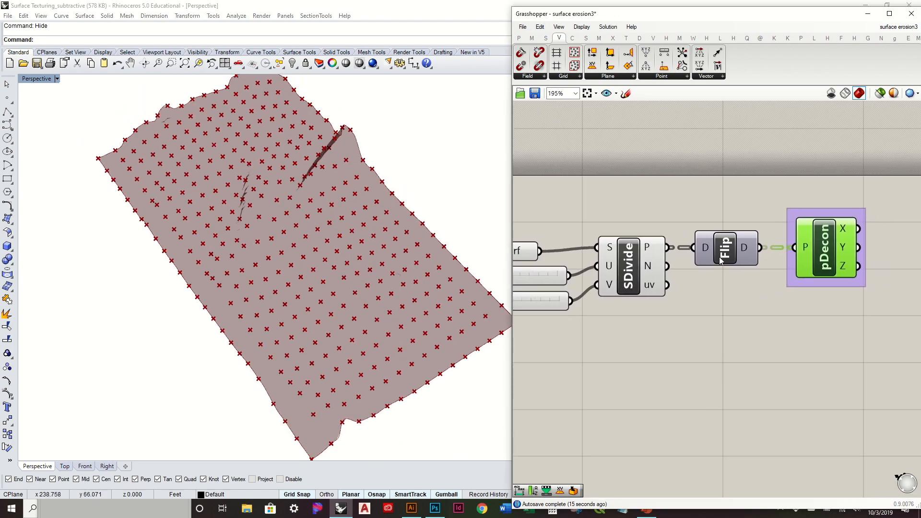
{"action": "left_click", "coordinate": [720, 258]}
{"action": "scroll", "coordinate": [716, 256], "scroll_direction": "down", "scroll_amount": 1}
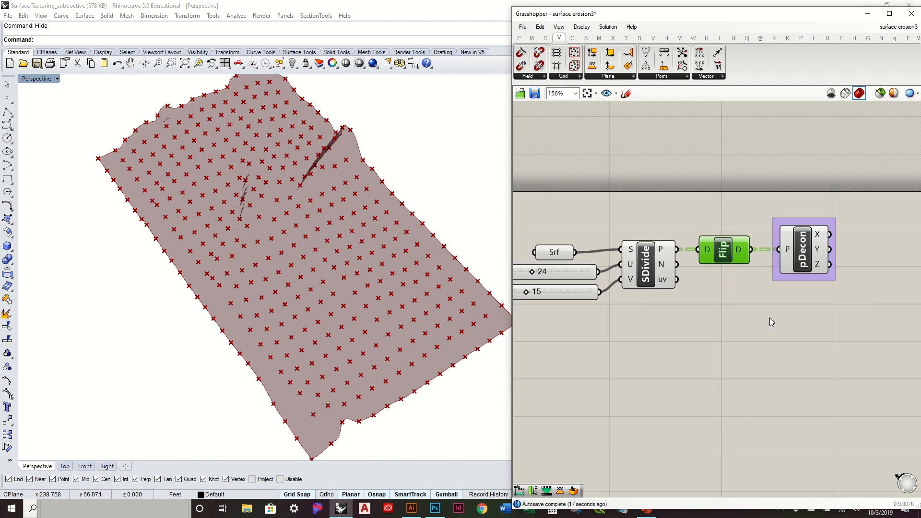
{"action": "key", "text": "ctrl+v"}
{"action": "left_click_drag", "start_coordinate": [734, 264], "coordinate": [750, 322]}
{"action": "left_click_drag", "start_coordinate": [676, 281], "coordinate": [733, 335]}
{"action": "left_click", "coordinate": [663, 177]}
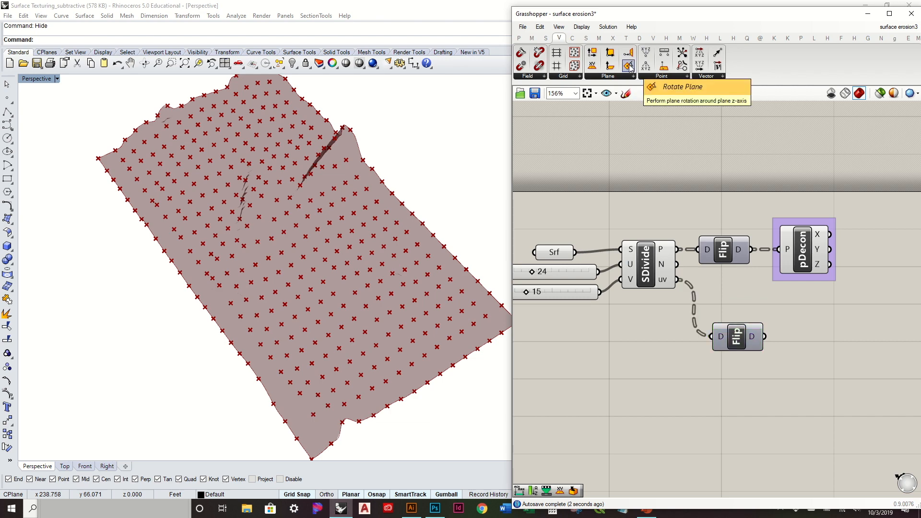
- Add an Evaluate Surface component, connecting Srf to its S input and the lower Flip Matrix output to its uv input
{"action": "left_click", "coordinate": [588, 40]}
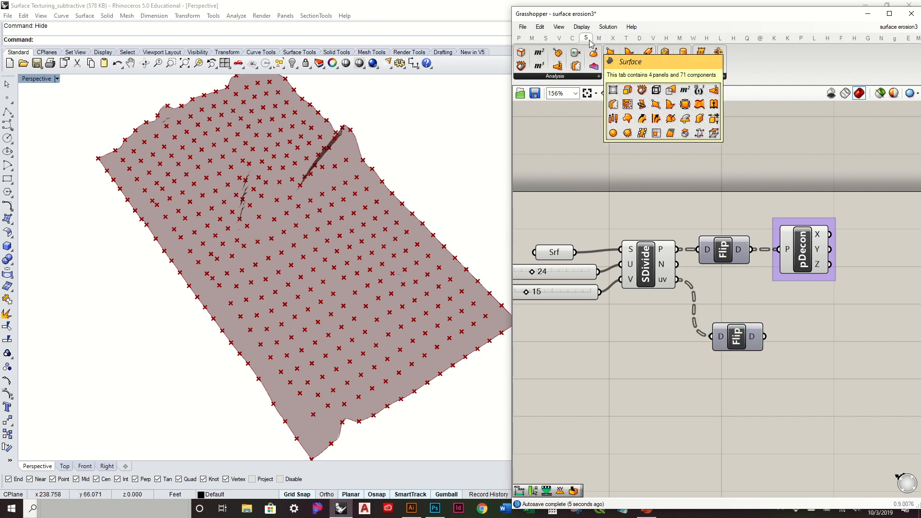
{"action": "left_click", "coordinate": [567, 78]}
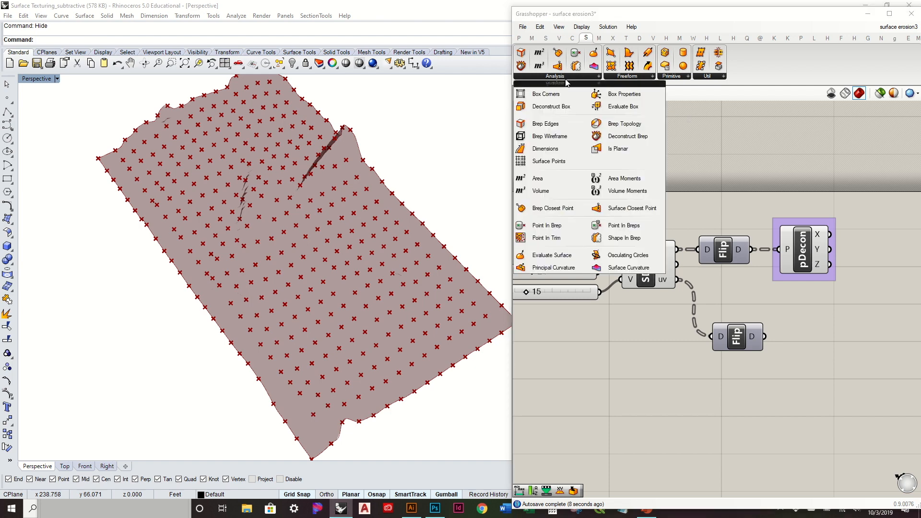
{"action": "left_click_drag", "start_coordinate": [593, 53], "coordinate": [855, 347]}
{"action": "left_click_drag", "start_coordinate": [577, 253], "coordinate": [827, 336]}
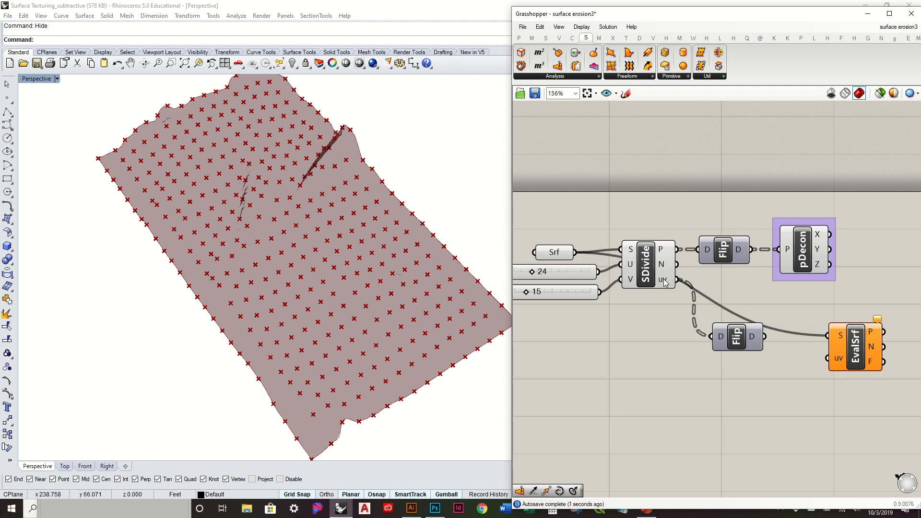
{"action": "left_click_drag", "start_coordinate": [764, 337], "coordinate": [816, 334]}
- Set the U Count slider to 7 and the V Count slider to 6 to thin out the surface frames
{"action": "right_click_drag", "start_coordinate": [469, 299], "coordinate": [428, 225]}
{"action": "scroll", "coordinate": [428, 224], "scroll_direction": "up", "scroll_amount": 5}
{"action": "right_click_drag", "start_coordinate": [380, 245], "coordinate": [407, 295]}
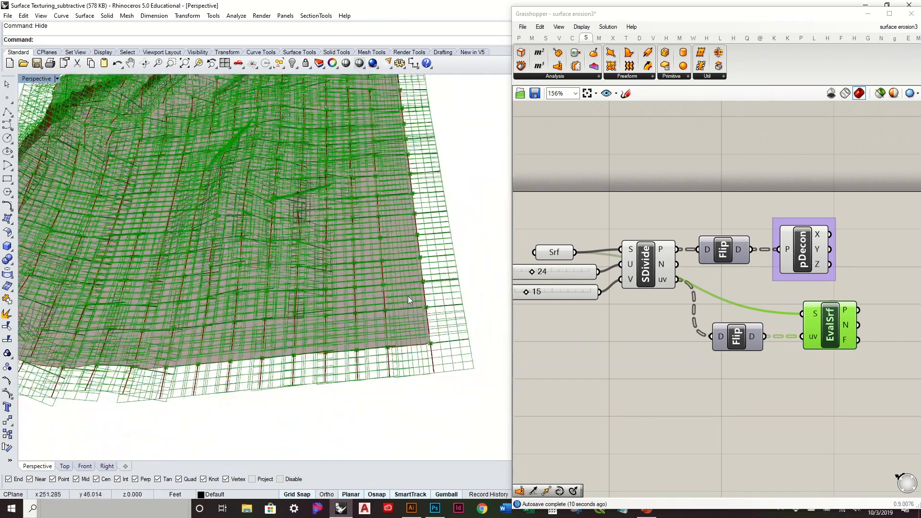
{"action": "scroll", "coordinate": [407, 296], "scroll_direction": "down", "scroll_amount": 2}
{"action": "right_click_drag", "start_coordinate": [648, 317], "coordinate": [688, 315]}
{"action": "left_click_drag", "start_coordinate": [573, 270], "coordinate": [561, 292]}
{"action": "scroll", "coordinate": [408, 240], "scroll_direction": "down", "scroll_amount": 4}
{"action": "right_click_drag", "start_coordinate": [404, 237], "coordinate": [428, 241]}
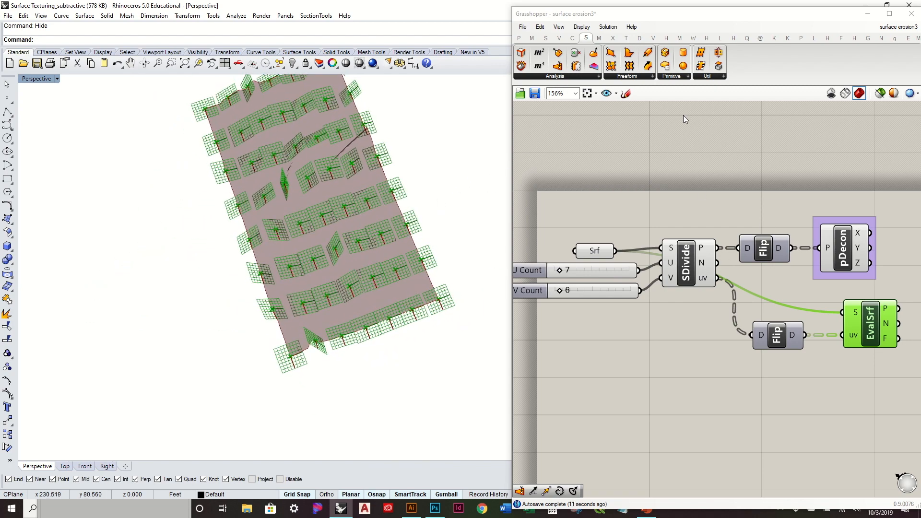
- Interpolate curves through the flipped division points to compare them with the surface frames, and delete the Interpolate component
{"action": "left_click", "coordinate": [573, 38]}
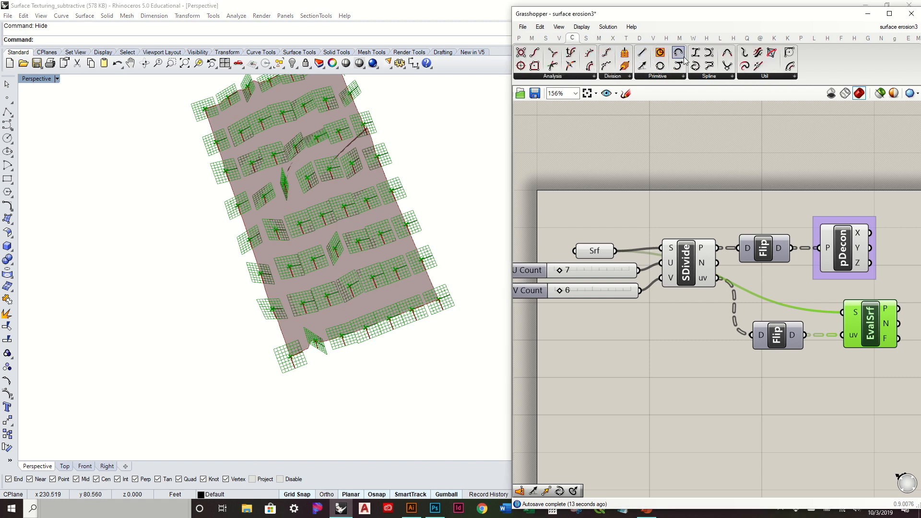
{"action": "left_click_drag", "start_coordinate": [709, 67], "coordinate": [795, 177]}
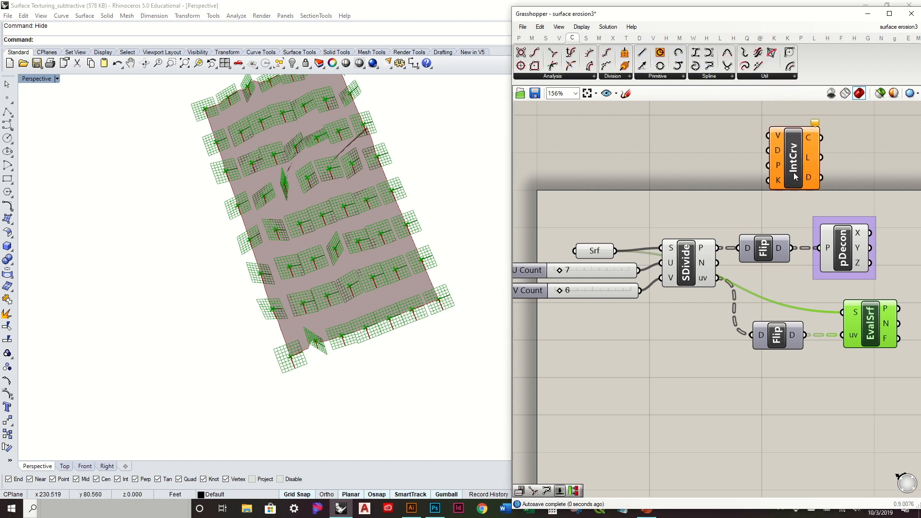
{"action": "left_click_drag", "start_coordinate": [792, 249], "coordinate": [768, 136]}
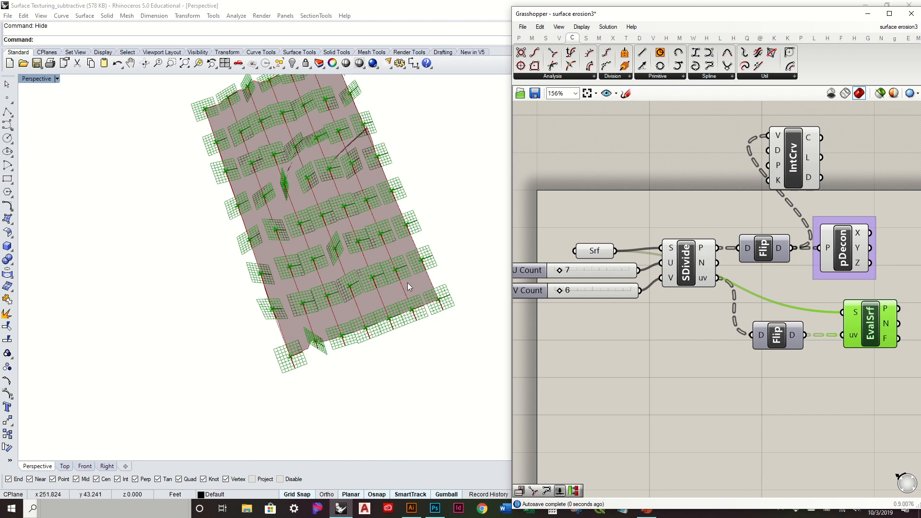
{"action": "scroll", "coordinate": [407, 284], "scroll_direction": "up", "scroll_amount": 5}
{"action": "right_click_drag", "start_coordinate": [424, 326], "coordinate": [449, 266]}
{"action": "scroll", "coordinate": [407, 261], "scroll_direction": "down", "scroll_amount": 4}
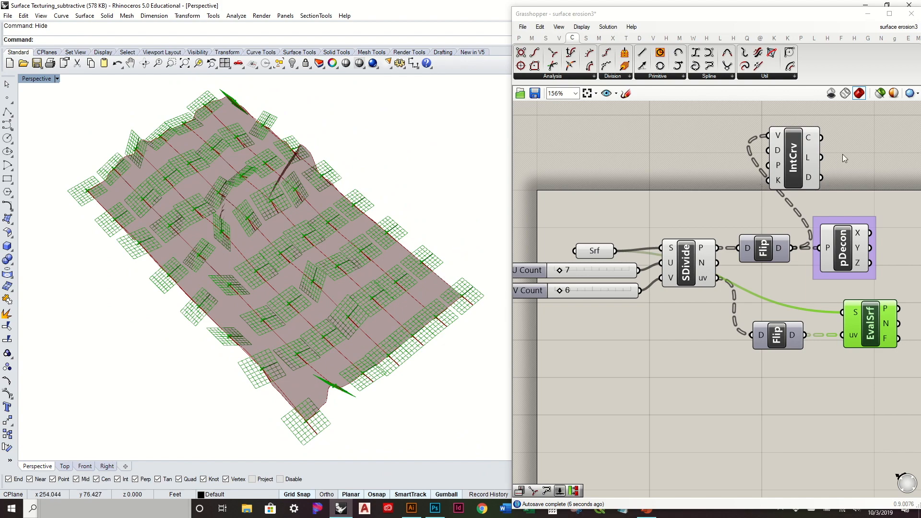
{"action": "right_click_drag", "start_coordinate": [384, 347], "coordinate": [369, 319]}
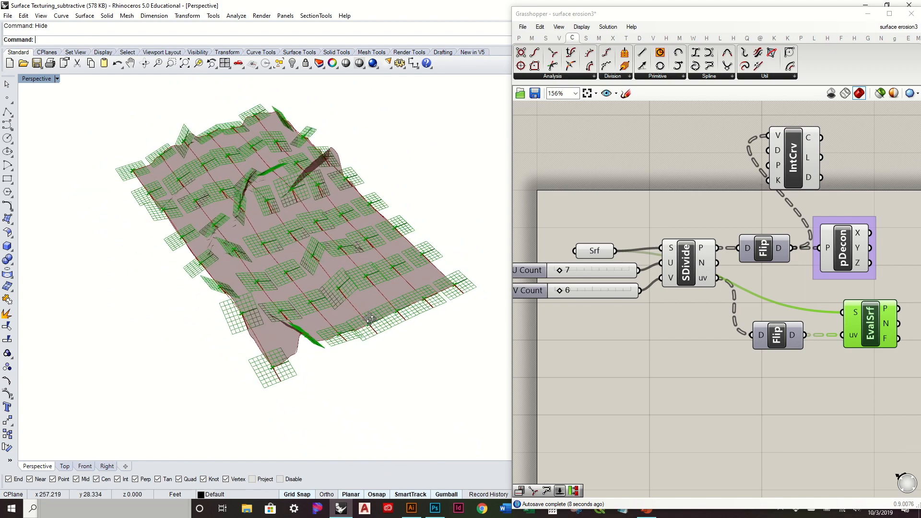
{"action": "scroll", "coordinate": [409, 269], "scroll_direction": "up", "scroll_amount": 5}
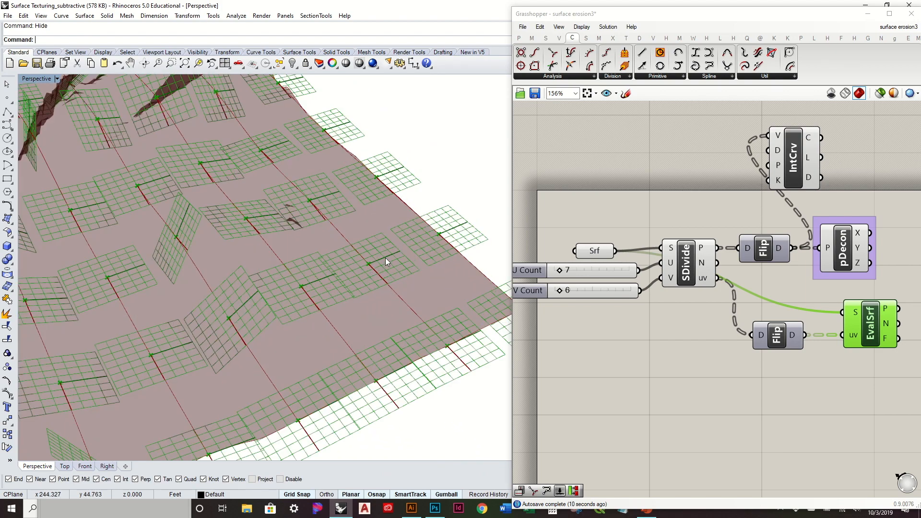
{"action": "scroll", "coordinate": [439, 230], "scroll_direction": "down", "scroll_amount": 5}
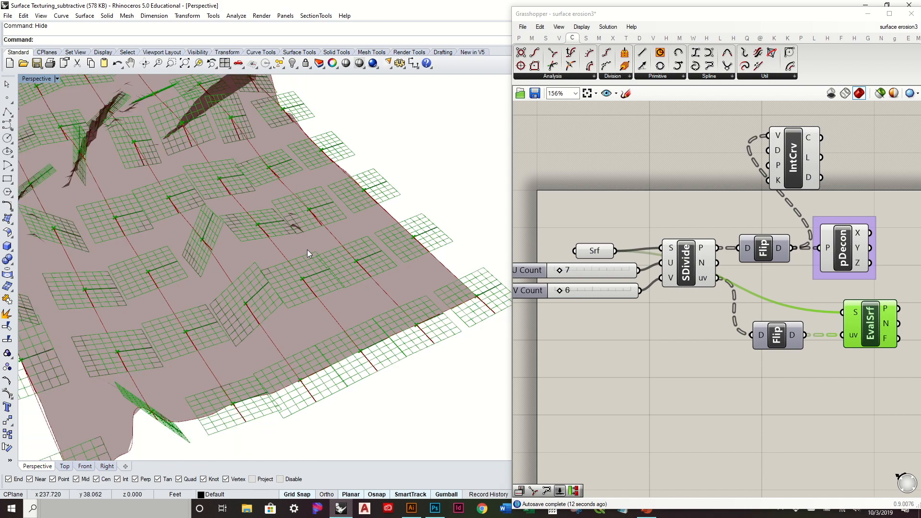
{"action": "left_click", "coordinate": [813, 164]}
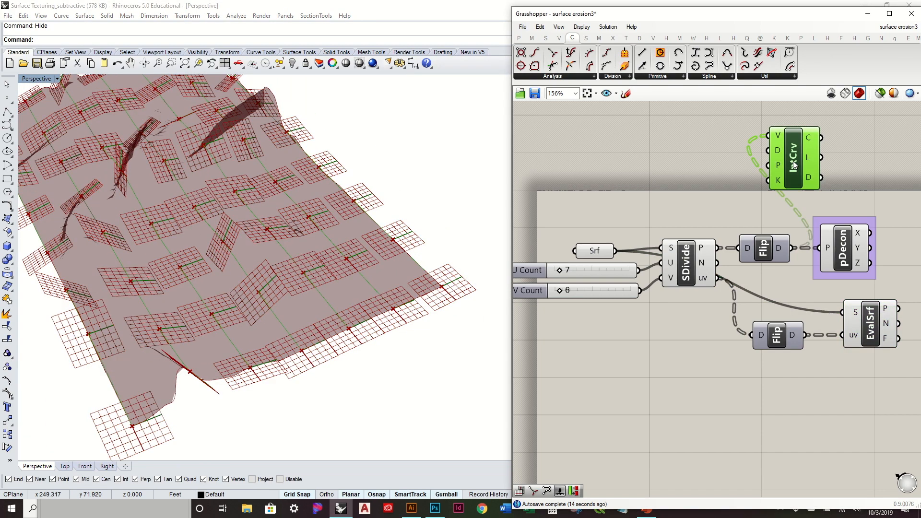
{"action": "key", "text": "Delete"}
- Reposition the lower Flip Matrix and Evaluate Surface components beneath the upper row of components
{"action": "right_click_drag", "start_coordinate": [810, 215], "coordinate": [632, 231]}
{"action": "left_click_drag", "start_coordinate": [684, 353], "coordinate": [674, 352]}
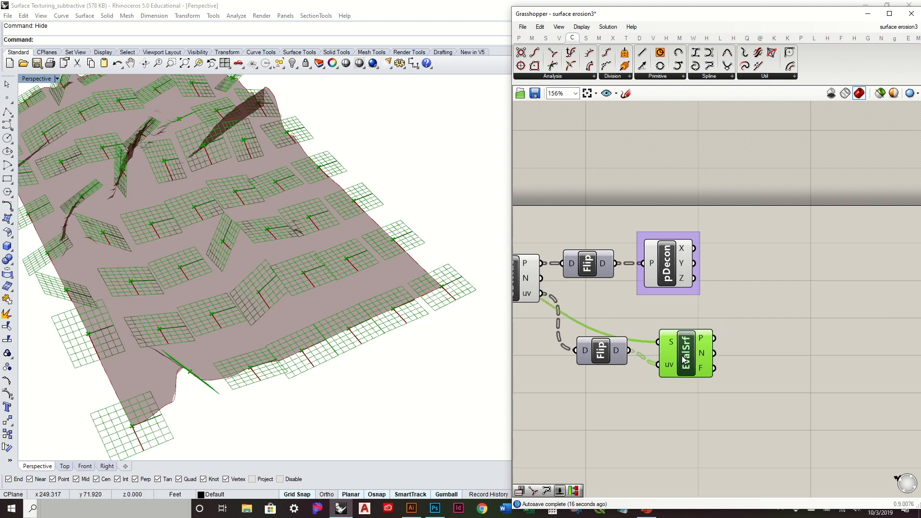
{"action": "left_click", "coordinate": [605, 363]}
{"action": "left_click_drag", "start_coordinate": [606, 363], "coordinate": [574, 379]}
{"action": "left_click_drag", "start_coordinate": [667, 345], "coordinate": [638, 364]}
{"action": "left_click", "coordinate": [686, 332]}
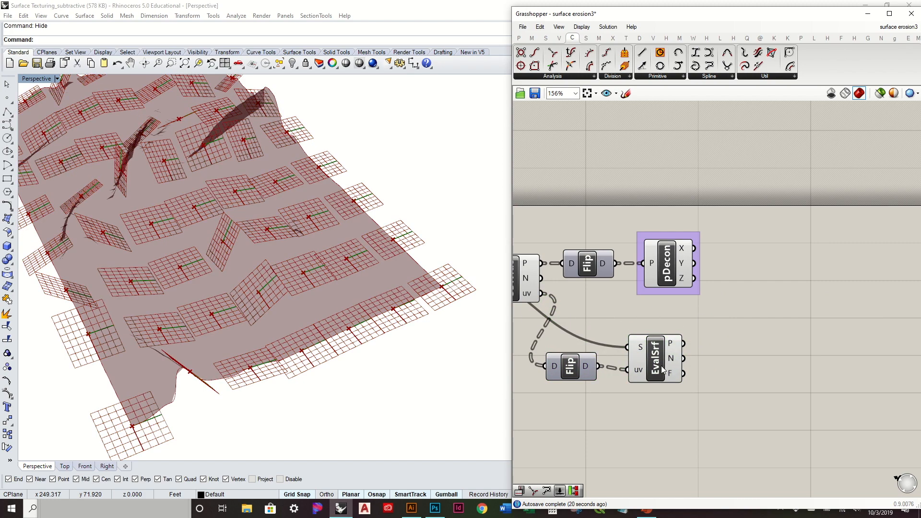
{"action": "left_click_drag", "start_coordinate": [661, 363], "coordinate": [656, 362]}
- Add a Deconstruct Plane component beside Evaluate Surface and connect the F output to its P input
{"action": "right_click_drag", "start_coordinate": [659, 347], "coordinate": [735, 344]}
{"action": "mouse_move", "coordinate": [469, 312]}
{"action": "right_mouse_down"}
{"action": "mouse_move", "coordinate": [465, 341]}
{"action": "mouse_move", "coordinate": [465, 295]}
{"action": "mouse_move", "coordinate": [464, 312]}
{"action": "right_mouse_up"}
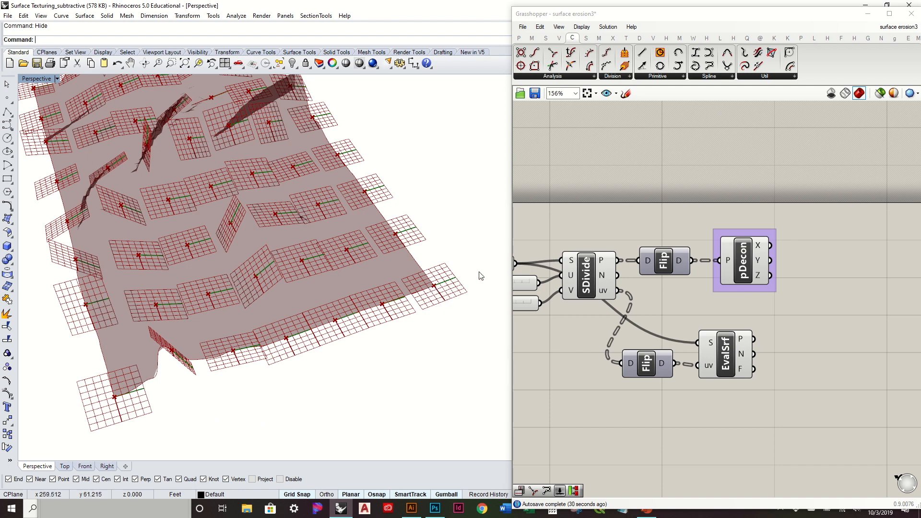
{"action": "right_click_drag", "start_coordinate": [455, 314], "coordinate": [446, 275]}
{"action": "scroll", "coordinate": [435, 269], "scroll_direction": "up", "scroll_amount": 5}
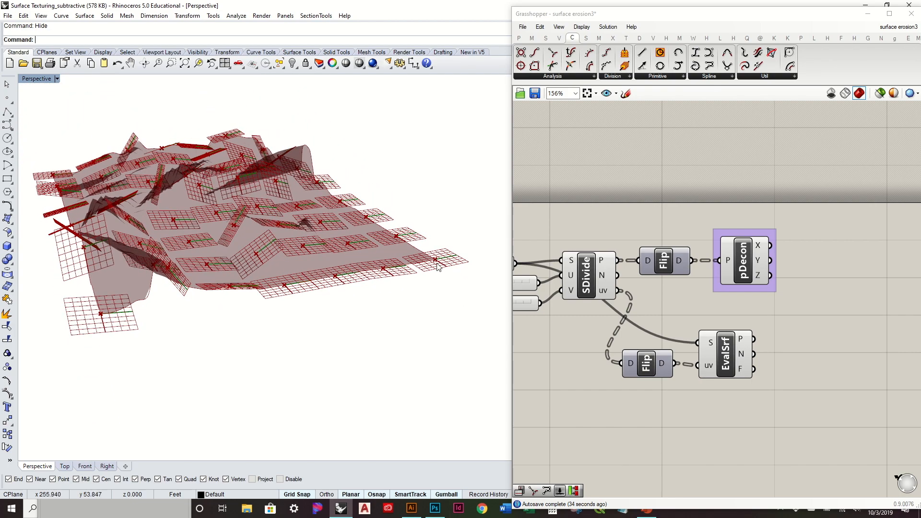
{"action": "right_click_drag", "start_coordinate": [431, 215], "coordinate": [434, 264]}
{"action": "left_click", "coordinate": [718, 355]}
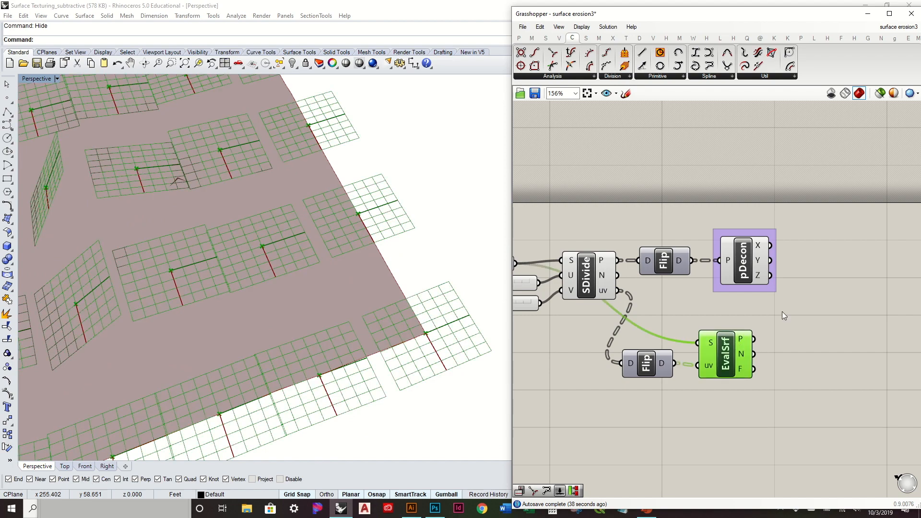
{"action": "left_click", "coordinate": [559, 38]}
{"action": "left_click", "coordinate": [601, 77]}
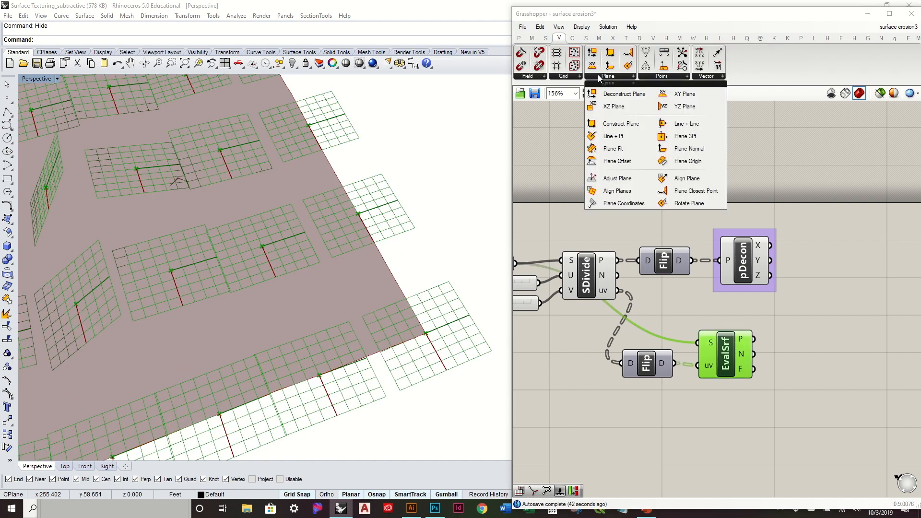
{"action": "left_click", "coordinate": [627, 94]}
{"action": "left_click", "coordinate": [843, 357]}
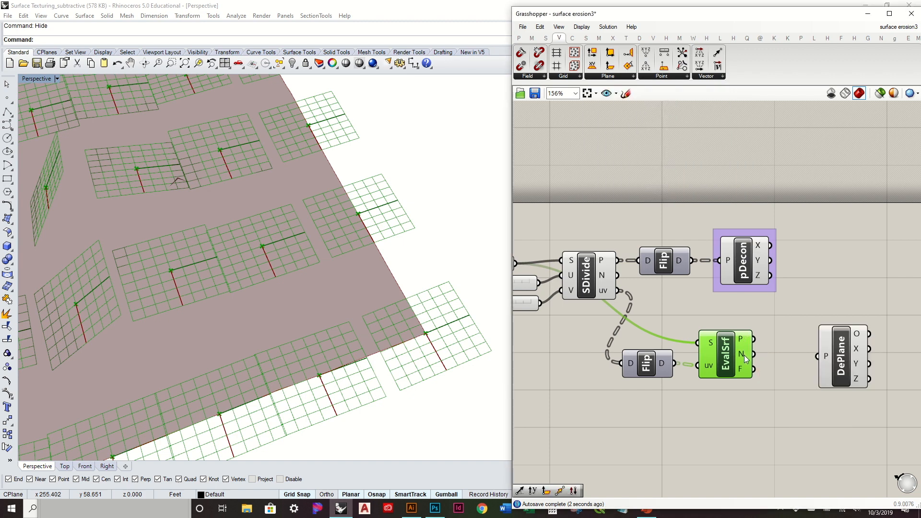
{"action": "left_click_drag", "start_coordinate": [753, 369], "coordinate": [811, 365]}
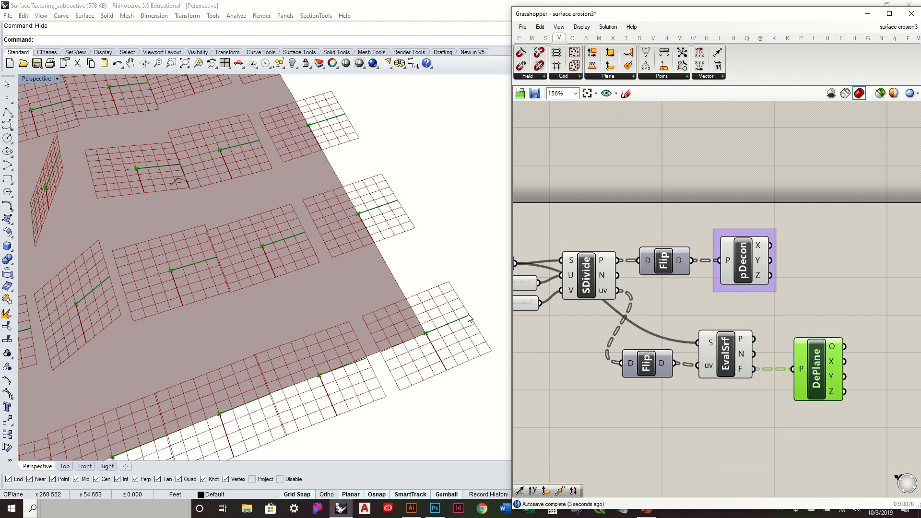
- Move the grouped Deconstruct point component outward to line it up above Deconstruct Plane
{"action": "right_click_drag", "start_coordinate": [785, 312], "coordinate": [752, 312]}
{"action": "left_click_drag", "start_coordinate": [710, 273], "coordinate": [783, 273]}
{"action": "left_click", "coordinate": [710, 289]}
{"action": "right_click_drag", "start_coordinate": [710, 288], "coordinate": [780, 287]}
{"action": "left_click", "coordinate": [626, 266]}
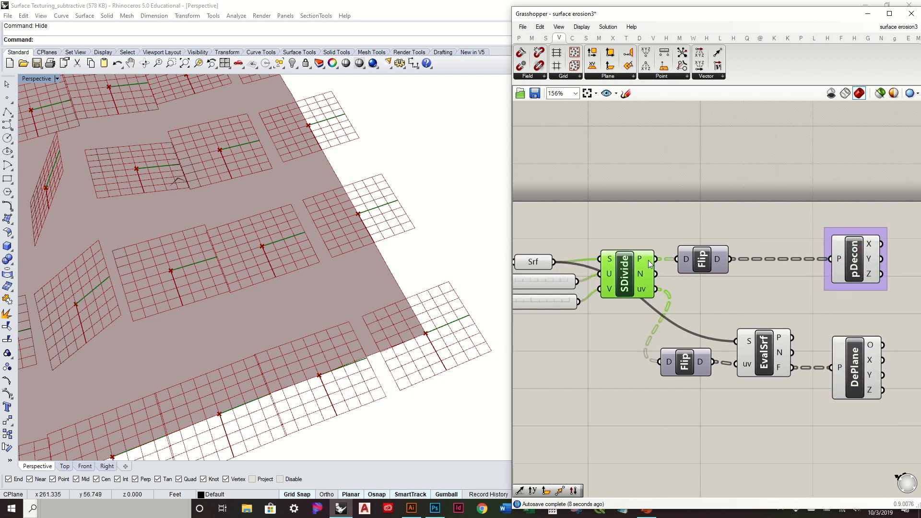
- Set the V Count slider to 10 and the U Count slider to 15 for the Divide Surface grid
{"action": "right_click_drag", "start_coordinate": [551, 286], "coordinate": [664, 286]}
{"action": "scroll", "coordinate": [515, 266], "scroll_direction": "down", "scroll_amount": 1}
{"action": "scroll", "coordinate": [486, 262], "scroll_direction": "down", "scroll_amount": 6}
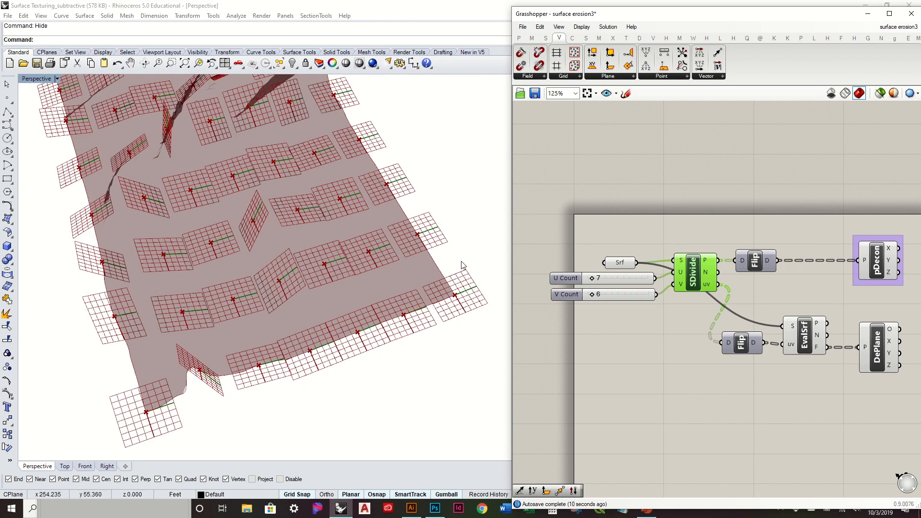
{"action": "right_click_drag", "start_coordinate": [464, 267], "coordinate": [575, 296]}
{"action": "right_click_drag", "start_coordinate": [445, 298], "coordinate": [436, 262]}
{"action": "left_click_drag", "start_coordinate": [593, 295], "coordinate": [598, 281]}
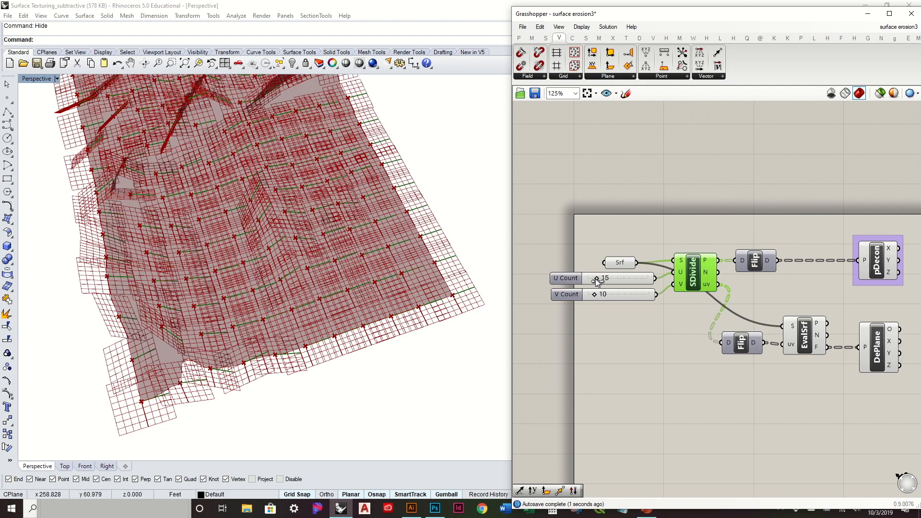
{"action": "right_click_drag", "start_coordinate": [462, 324], "coordinate": [437, 330]}
- Turn off the preview of the Evaluate Surface component so its frames are hidden in the viewport
{"action": "right_click_drag", "start_coordinate": [711, 273], "coordinate": [641, 282]}
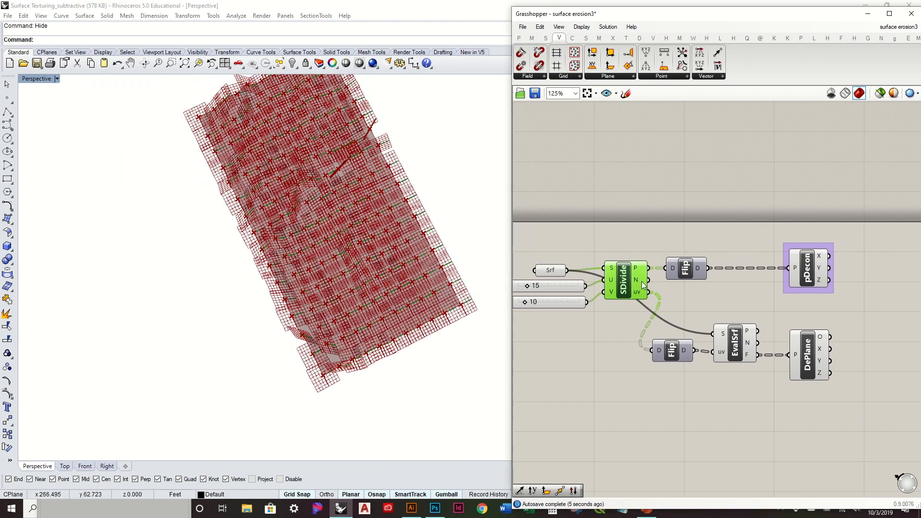
{"action": "left_click", "coordinate": [734, 333]}
{"action": "right_click", "coordinate": [732, 336]}
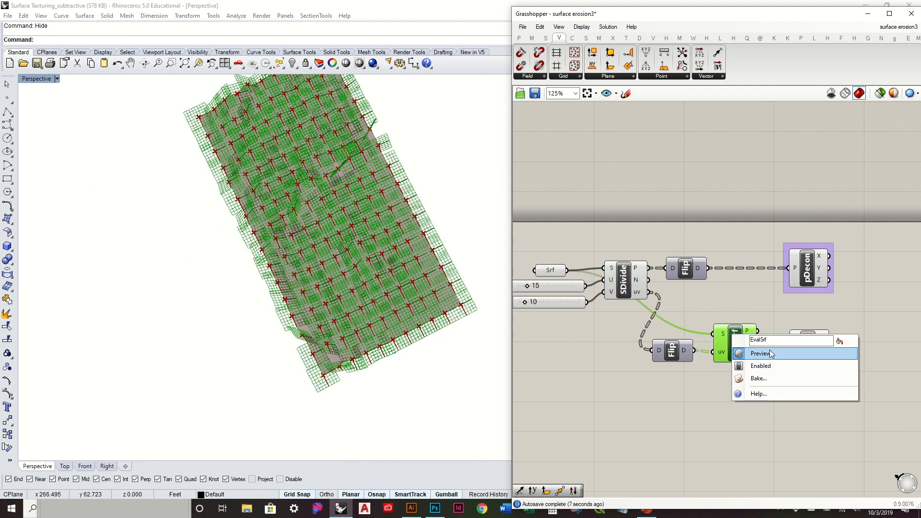
{"action": "left_click", "coordinate": [770, 352]}
{"action": "mouse_move", "coordinate": [422, 286]}
{"action": "right_mouse_down"}
{"action": "mouse_move", "coordinate": [424, 259]}
{"action": "mouse_move", "coordinate": [424, 288]}
{"action": "right_mouse_up"}
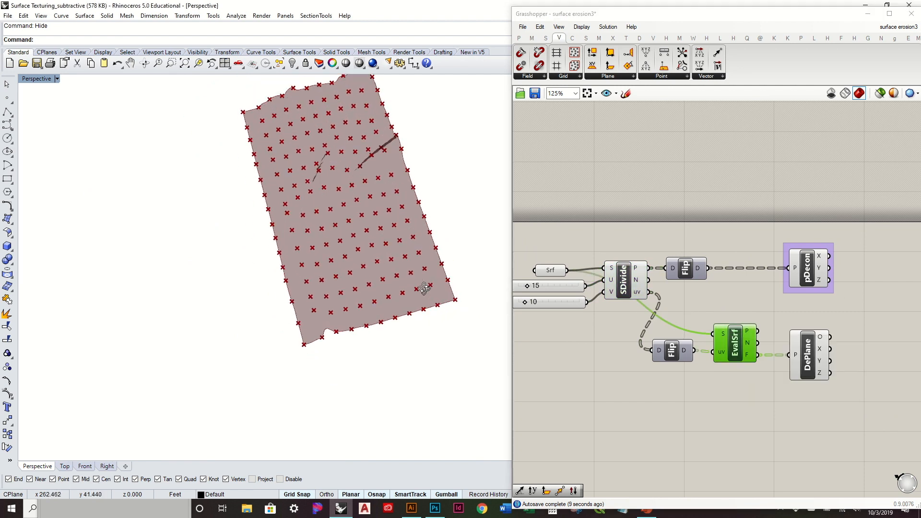
{"action": "left_click", "coordinate": [857, 335]}
{"action": "right_click_drag", "start_coordinate": [822, 361], "coordinate": [730, 341]}
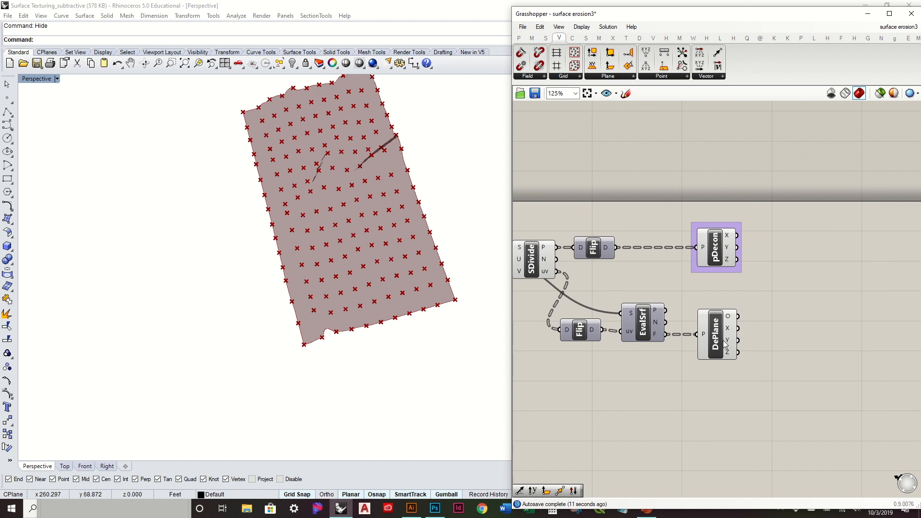
- Add a Line SDL component beside Deconstruct Plane and connect the O output to its S input
{"action": "right_click_drag", "start_coordinate": [463, 339], "coordinate": [386, 293]}
{"action": "right_click_drag", "start_coordinate": [375, 229], "coordinate": [377, 273]}
{"action": "scroll", "coordinate": [424, 250], "scroll_direction": "up", "scroll_amount": 8}
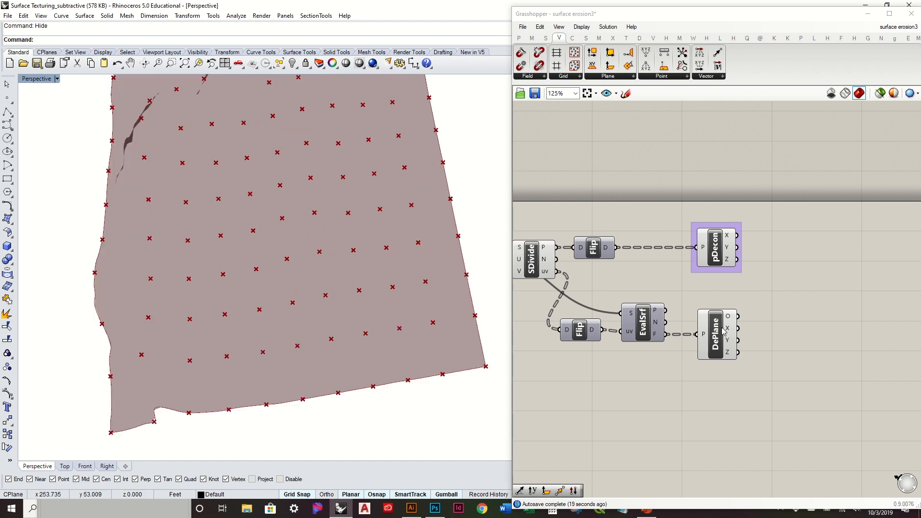
{"action": "left_click", "coordinate": [572, 38]}
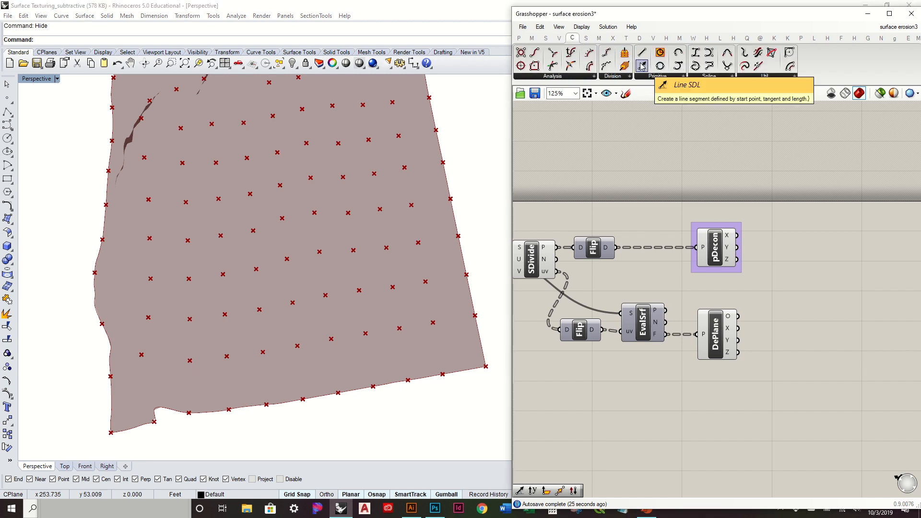
{"action": "left_click_drag", "start_coordinate": [642, 66], "coordinate": [782, 317]}
{"action": "scroll", "coordinate": [778, 334], "scroll_direction": "up", "scroll_amount": 3}
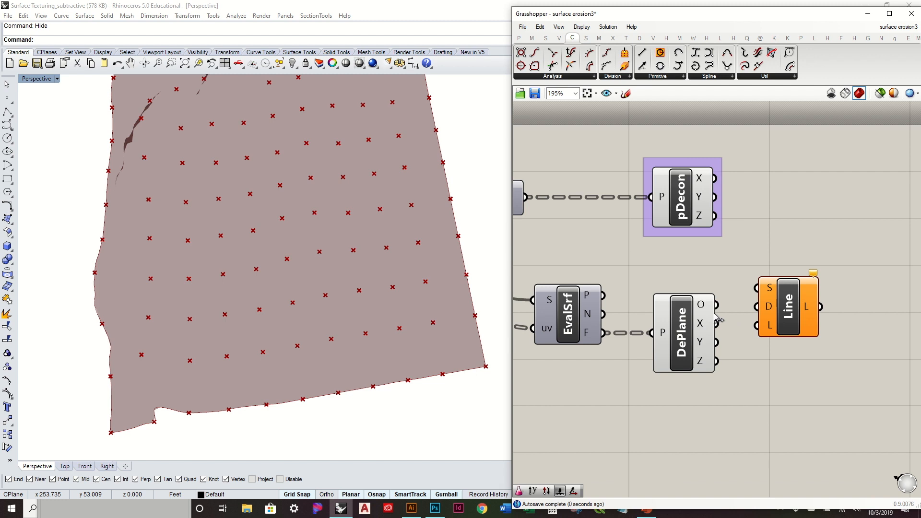
{"action": "left_click_drag", "start_coordinate": [727, 302], "coordinate": [758, 288]}
{"action": "right_click_drag", "start_coordinate": [785, 312], "coordinate": [722, 285]}
{"action": "left_click_drag", "start_coordinate": [722, 284], "coordinate": [791, 310]}
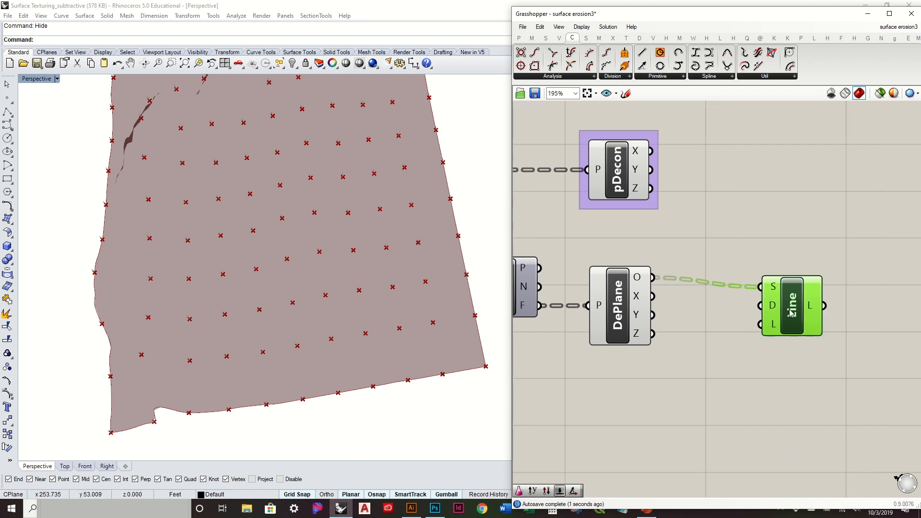
- Connect the Y output of Deconstruct Plane to the Line component's D input and inspect the lines on the surface
{"action": "mouse_move", "coordinate": [769, 306]}
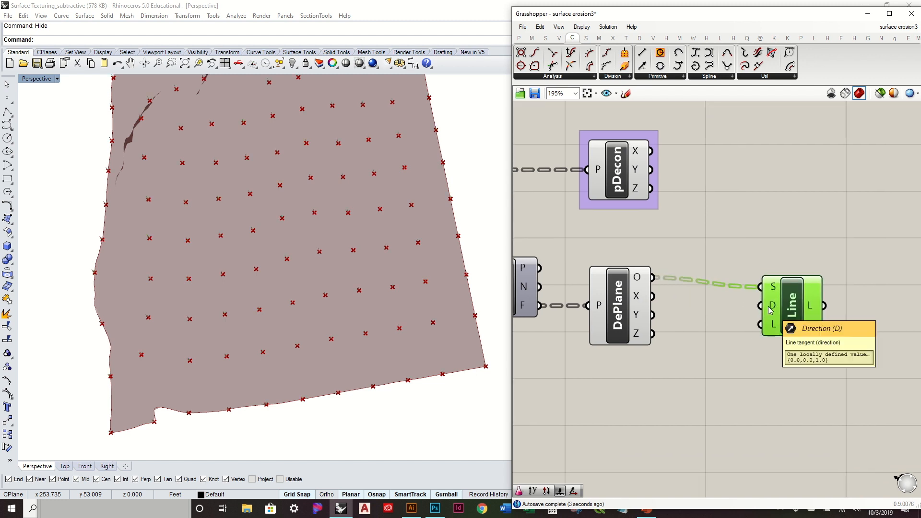
{"action": "mouse_move", "coordinate": [639, 319]}
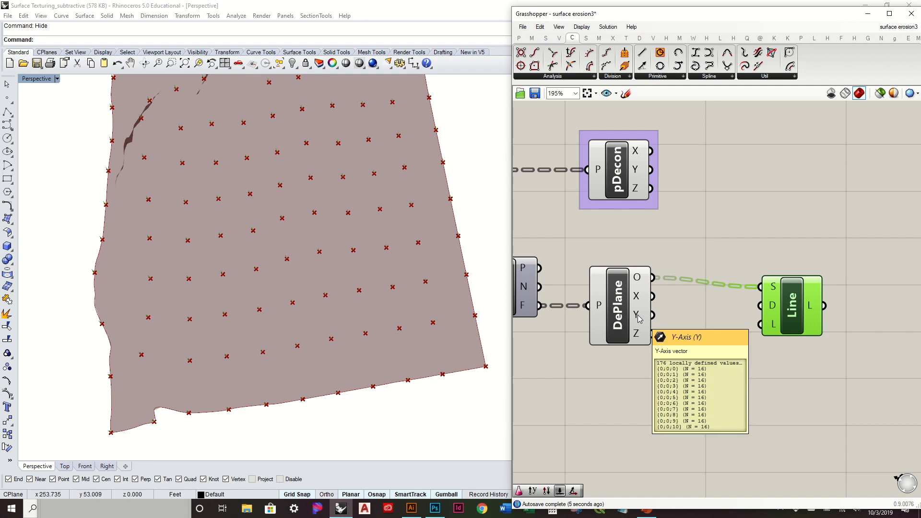
{"action": "left_click_drag", "start_coordinate": [652, 315], "coordinate": [760, 306]}
{"action": "scroll", "coordinate": [372, 296], "scroll_direction": "up", "scroll_amount": 8}
{"action": "scroll", "coordinate": [361, 272], "scroll_direction": "down", "scroll_amount": 8}
{"action": "right_click_drag", "start_coordinate": [414, 378], "coordinate": [413, 312]}
{"action": "scroll", "coordinate": [412, 313], "scroll_direction": "up", "scroll_amount": 3}
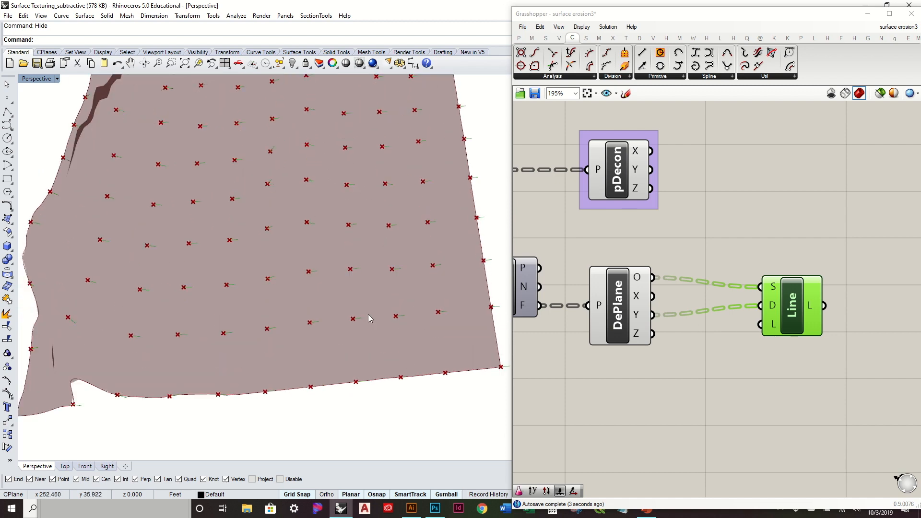
{"action": "scroll", "coordinate": [398, 315], "scroll_direction": "up", "scroll_amount": 3}
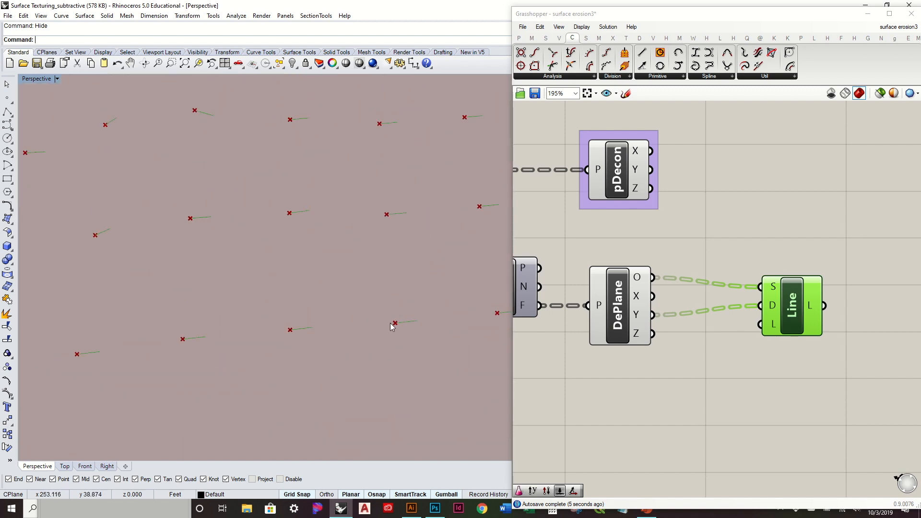
{"action": "scroll", "coordinate": [390, 324], "scroll_direction": "down", "scroll_amount": 4}
{"action": "scroll", "coordinate": [428, 339], "scroll_direction": "down", "scroll_amount": 5}
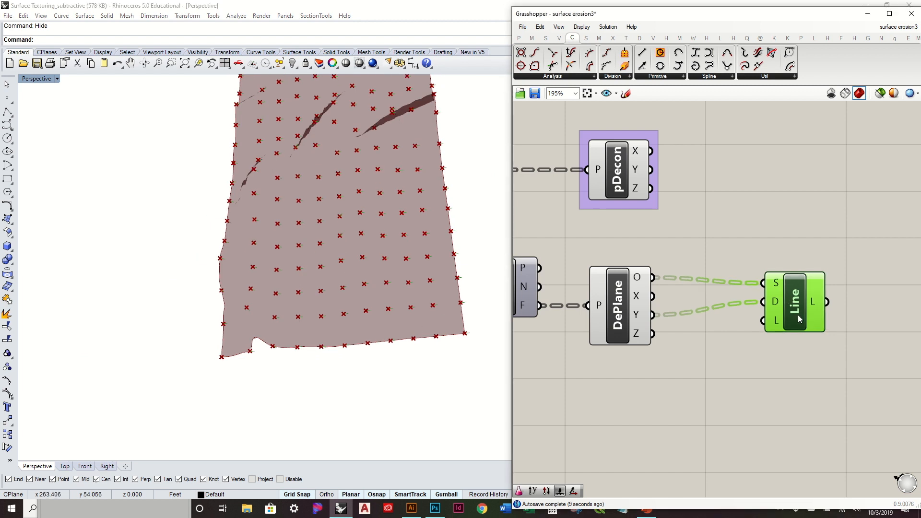
- Shift the Line component up and duplicate it with its O and Y connections directly below
{"action": "left_click", "coordinate": [759, 335]}
{"action": "left_click_drag", "start_coordinate": [769, 320], "coordinate": [782, 295]}
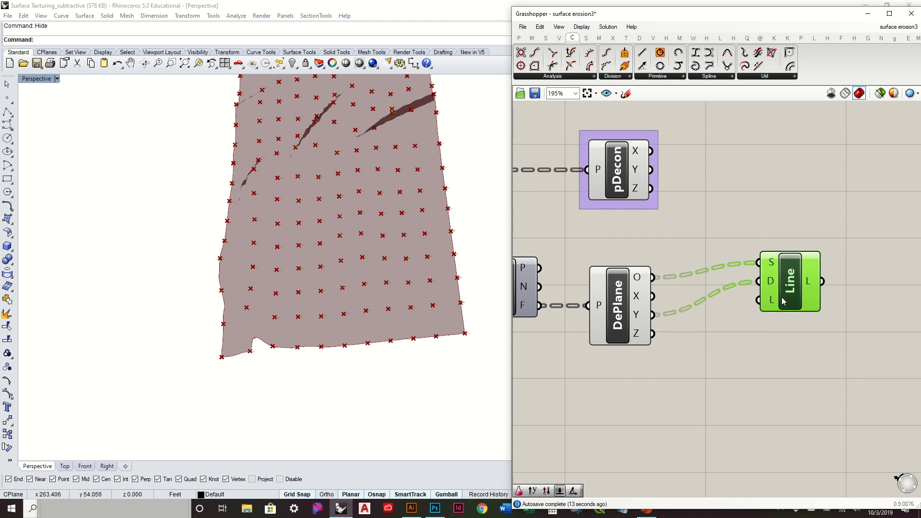
{"action": "left_click_drag", "start_coordinate": [781, 298], "coordinate": [782, 361], "text": "alt"}
{"action": "mouse_move", "coordinate": [777, 356]}
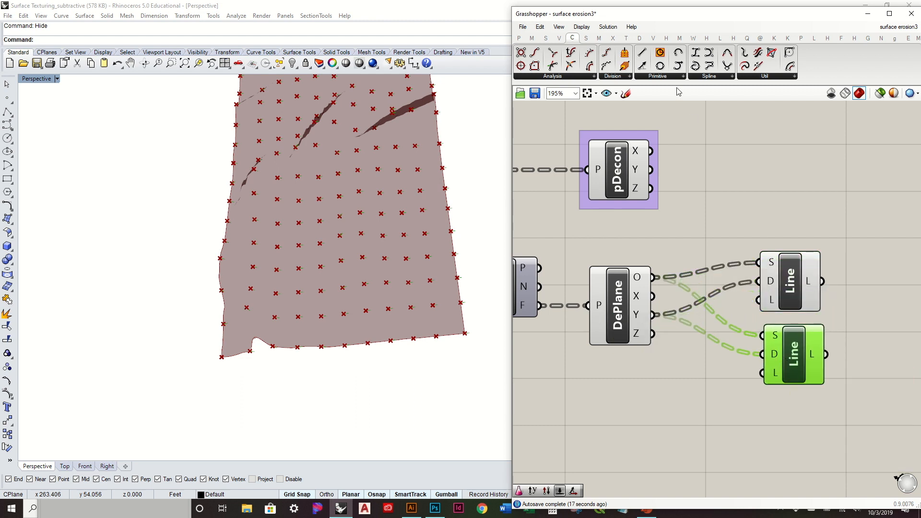
- Add a Reverse vector component and wire it between the Y output of Deconstruct Plane and the lower Line's D input
{"action": "left_click", "coordinate": [541, 39]}
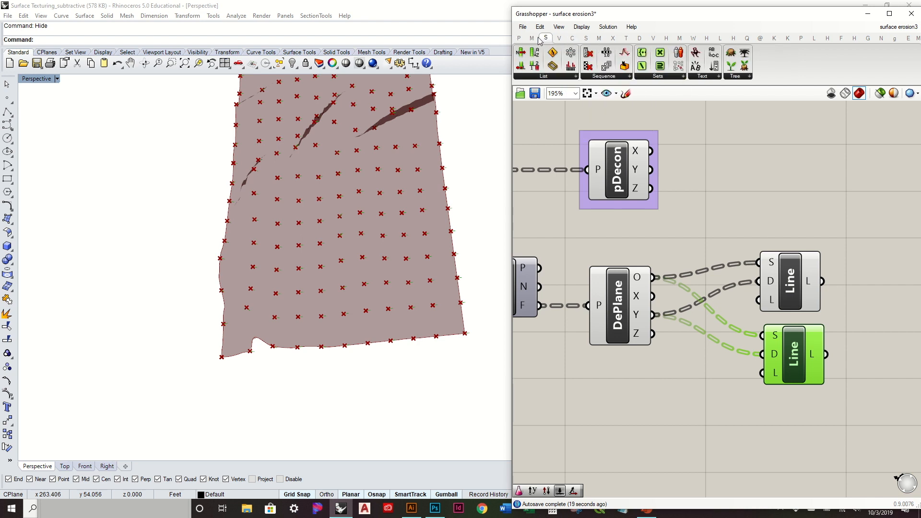
{"action": "left_click", "coordinate": [532, 38]}
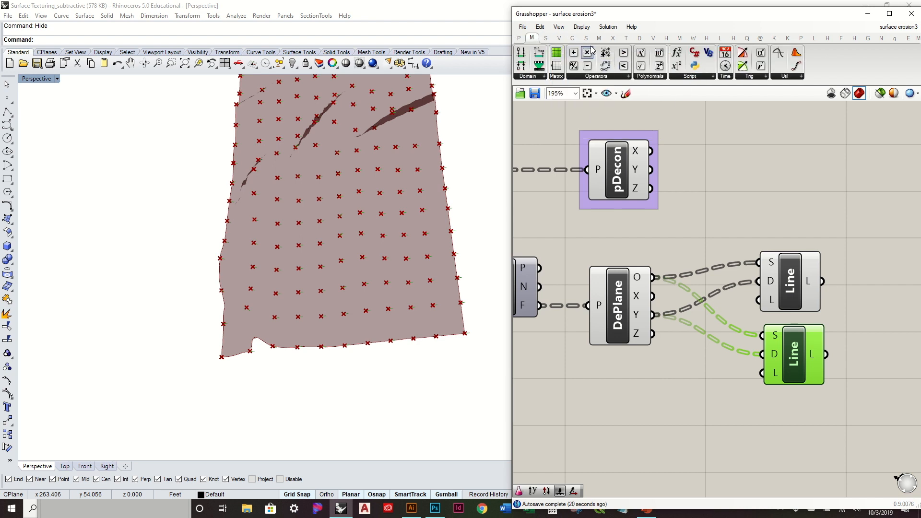
{"action": "left_click", "coordinate": [559, 38]}
{"action": "left_click", "coordinate": [701, 76]}
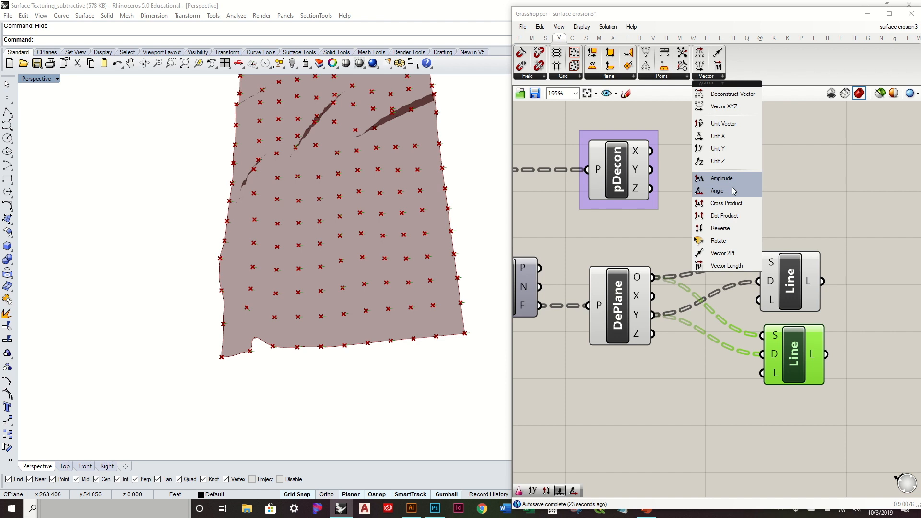
{"action": "left_click_drag", "start_coordinate": [734, 228], "coordinate": [705, 394]}
{"action": "left_click_drag", "start_coordinate": [659, 321], "coordinate": [676, 394]}
{"action": "left_click_drag", "start_coordinate": [741, 395], "coordinate": [735, 359]}
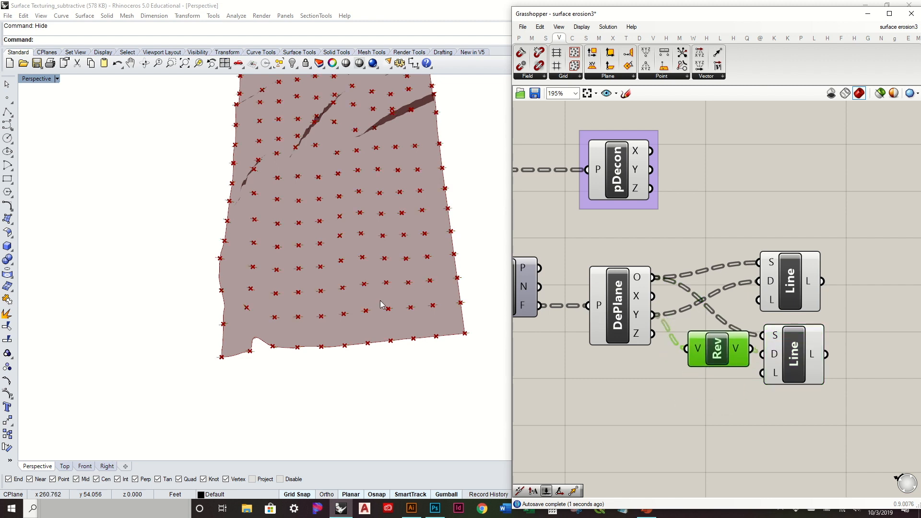
{"action": "scroll", "coordinate": [391, 264], "scroll_direction": "up", "scroll_amount": 5}
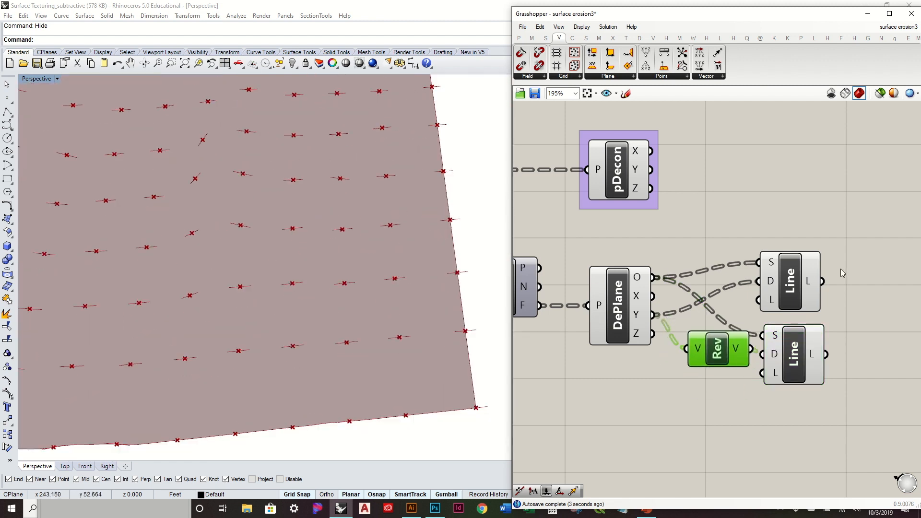
- Add a Join Curves component and connect the L outputs of both Line components to its C input
{"action": "scroll", "coordinate": [766, 371], "scroll_direction": "down", "scroll_amount": 3}
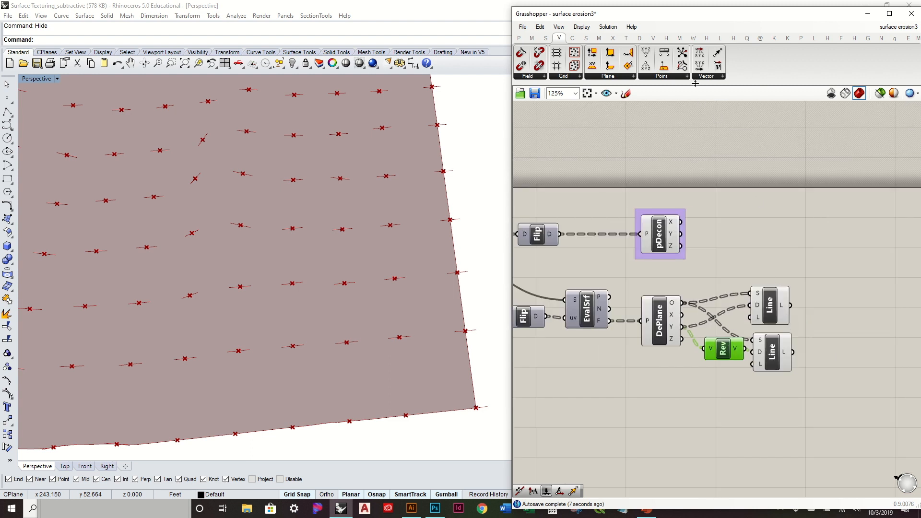
{"action": "left_click", "coordinate": [572, 38]}
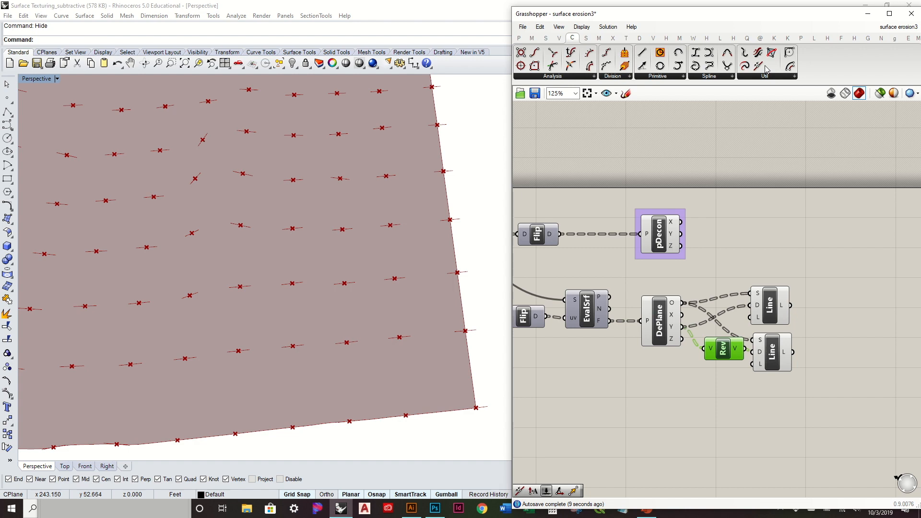
{"action": "left_click_drag", "start_coordinate": [760, 69], "coordinate": [847, 324]}
{"action": "left_click_drag", "start_coordinate": [790, 305], "coordinate": [833, 324]}
{"action": "left_click_drag", "start_coordinate": [795, 354], "coordinate": [837, 318]}
- Turn off the previews of Deconstruct Plane, Reverse, both Line components and Divide Surface
{"action": "left_click_drag", "start_coordinate": [802, 415], "coordinate": [642, 282]}
{"action": "middle_click", "coordinate": [654, 289]}
{"action": "scroll", "coordinate": [401, 260], "scroll_direction": "down", "scroll_amount": 2}
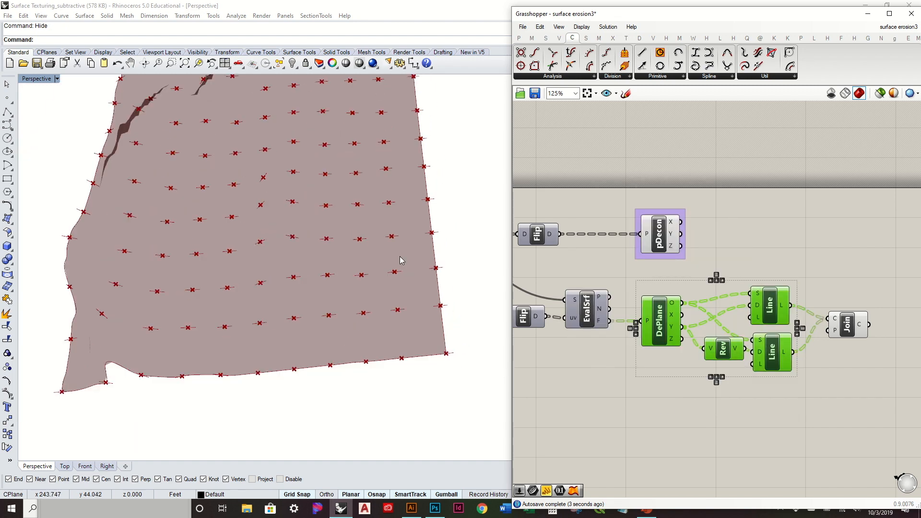
{"action": "right_click_drag", "start_coordinate": [662, 268], "coordinate": [769, 281]}
{"action": "left_click", "coordinate": [587, 255]}
{"action": "right_click", "coordinate": [589, 255]}
{"action": "left_click", "coordinate": [638, 281]}
{"action": "right_click_drag", "start_coordinate": [394, 252], "coordinate": [391, 233]}
{"action": "right_click_drag", "start_coordinate": [830, 339], "coordinate": [738, 300]}
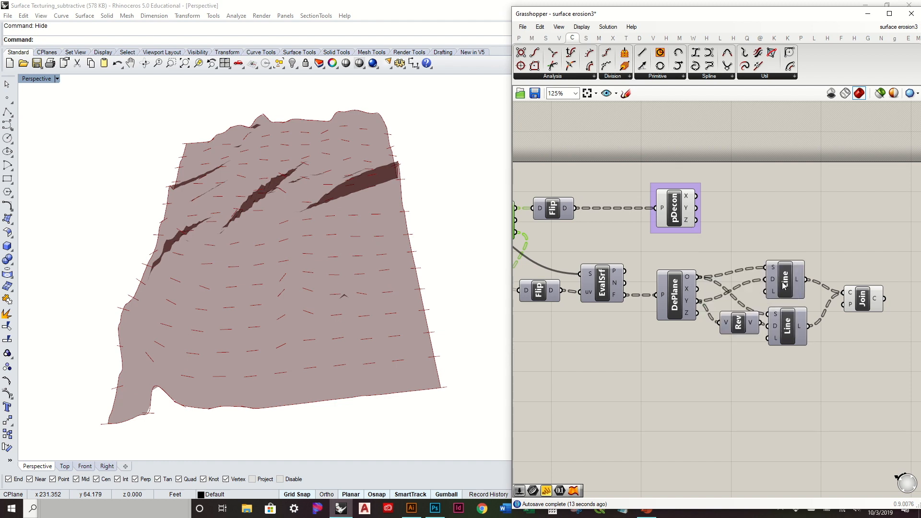
- Move both Line components and Join Curves outward, and feed both L inputs from a new number slider set to 5
{"action": "right_click_drag", "start_coordinate": [781, 298], "coordinate": [676, 332]}
{"action": "left_click_drag", "start_coordinate": [751, 396], "coordinate": [662, 290]}
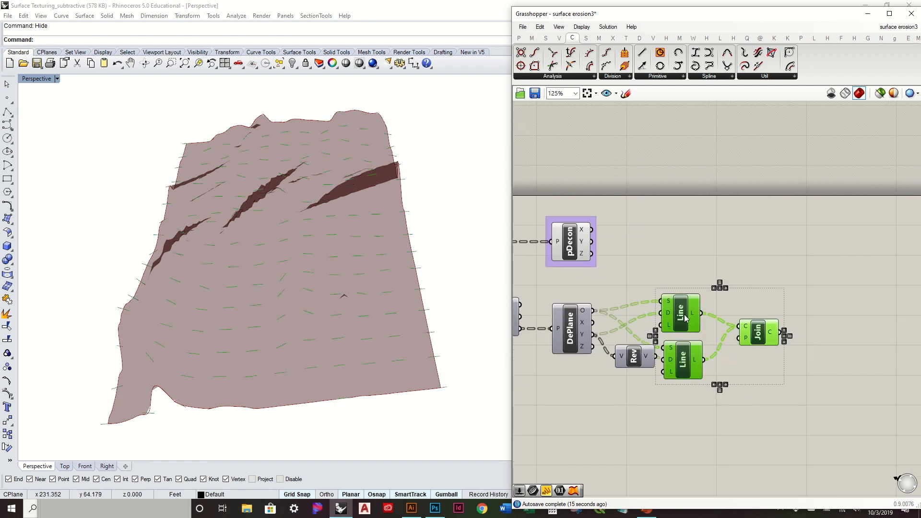
{"action": "left_click_drag", "start_coordinate": [664, 340], "coordinate": [715, 339]}
{"action": "double_click", "coordinate": [672, 401]}
{"action": "type", "text": "5"}
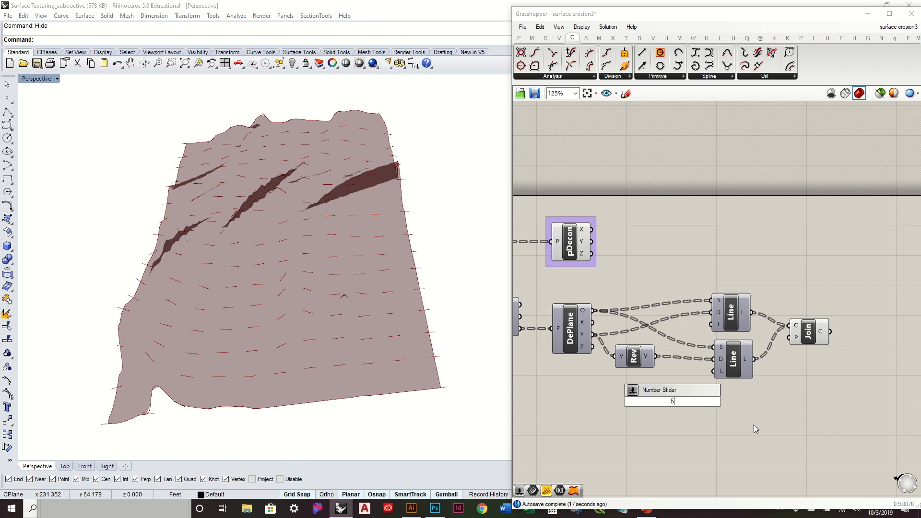
{"action": "key", "text": "Return"}
{"action": "left_click_drag", "start_coordinate": [717, 401], "coordinate": [711, 324]}
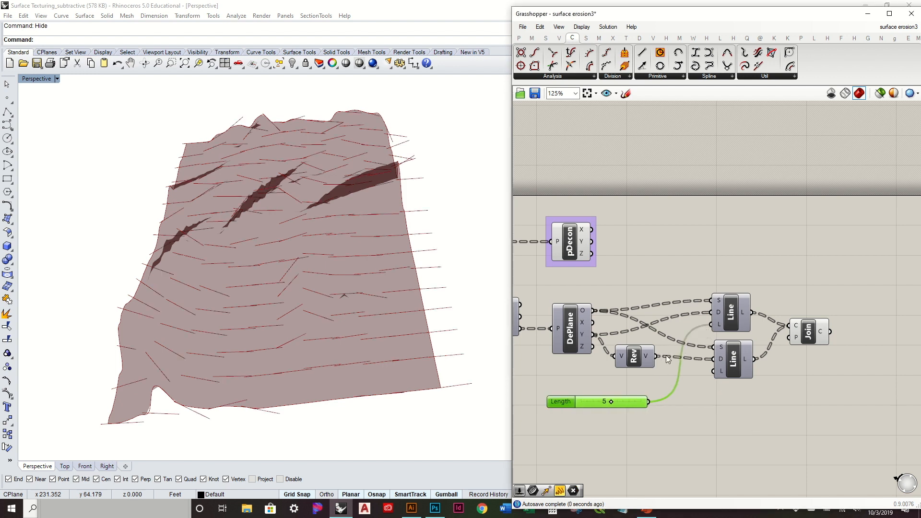
{"action": "left_click_drag", "start_coordinate": [669, 393], "coordinate": [712, 371]}
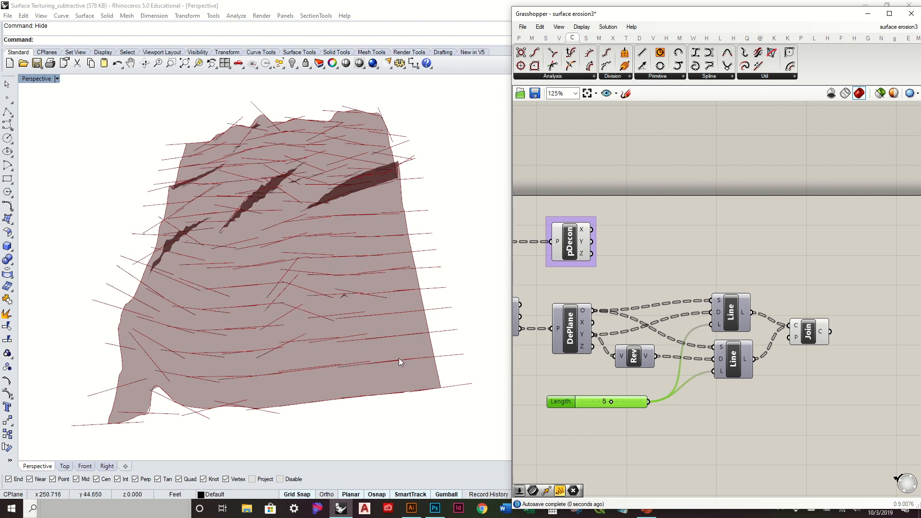
- Try line lengths of 1 and 3 on the length slider and inspect how the lines follow the terrain
{"action": "scroll", "coordinate": [399, 358], "scroll_direction": "up", "scroll_amount": 6}
{"action": "left_click_drag", "start_coordinate": [613, 399], "coordinate": [589, 413]}
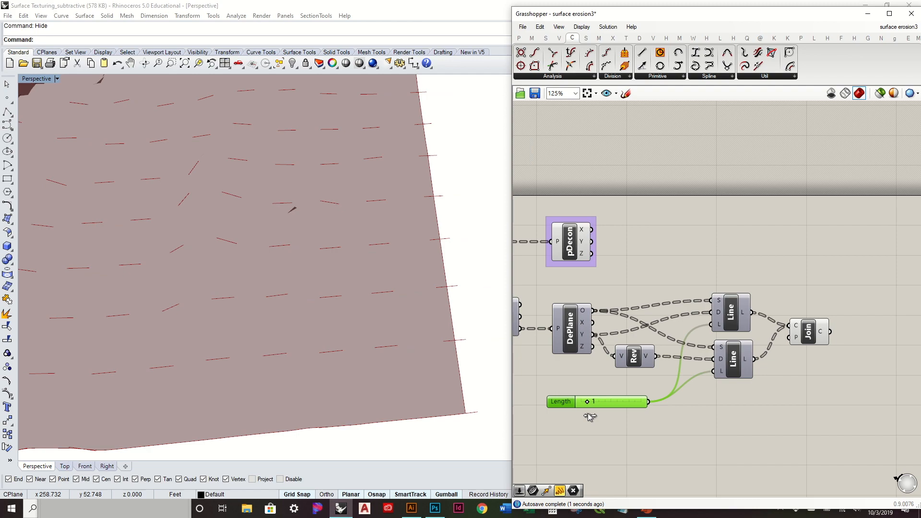
{"action": "right_click_drag", "start_coordinate": [346, 372], "coordinate": [373, 318]}
{"action": "scroll", "coordinate": [629, 386], "scroll_direction": "up", "scroll_amount": 1}
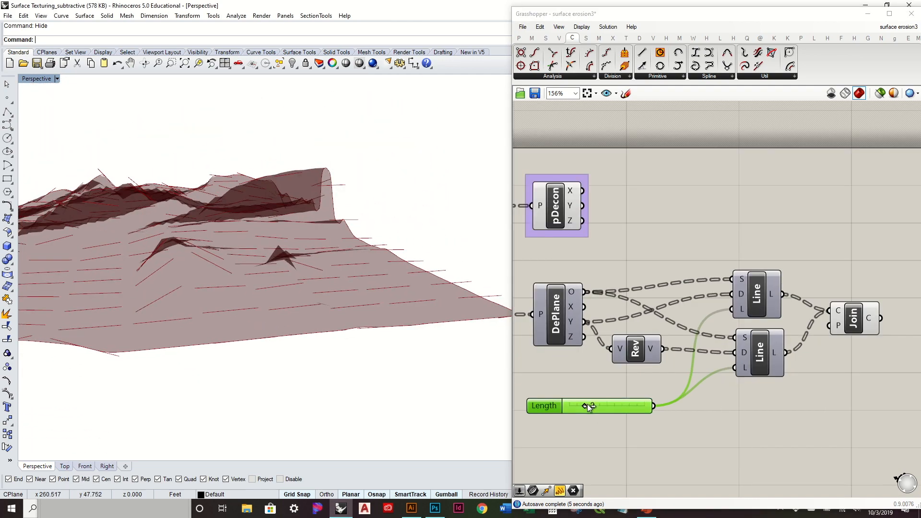
{"action": "left_click_drag", "start_coordinate": [589, 406], "coordinate": [593, 406]}
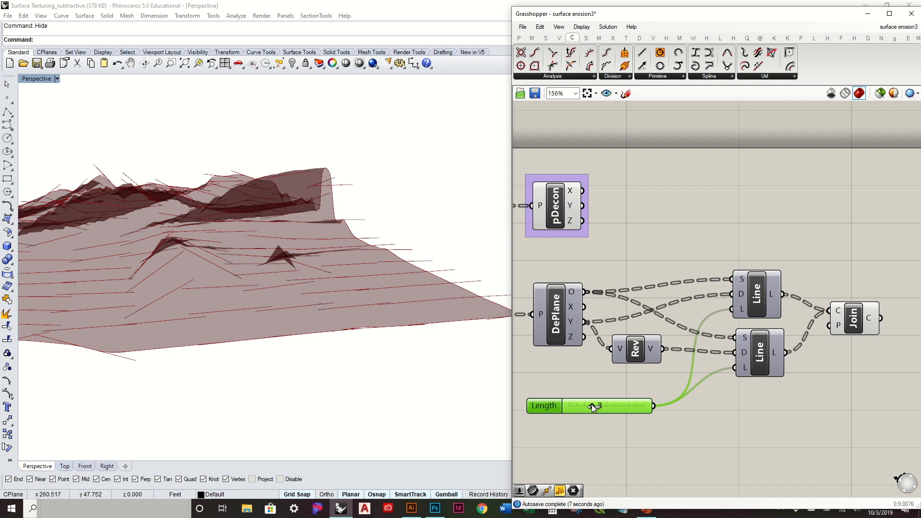
{"action": "right_click_drag", "start_coordinate": [253, 325], "coordinate": [234, 383]}
- Replace the whole-number length slider with a decimal slider of 2.5 connected to both Line components' L inputs
{"action": "right_click_drag", "start_coordinate": [607, 399], "coordinate": [604, 330]}
{"action": "left_click", "coordinate": [617, 383]}
{"action": "double_click", "coordinate": [617, 382]}
{"action": "type", "text": "2.5"}
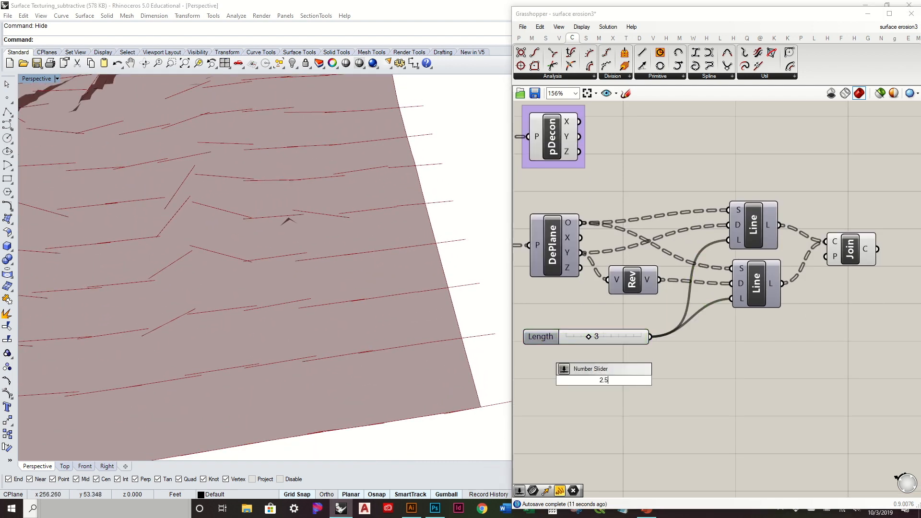
{"action": "key", "text": "Return"}
{"action": "left_click_drag", "start_coordinate": [666, 383], "coordinate": [731, 299]}
{"action": "left_click_drag", "start_coordinate": [672, 380], "coordinate": [731, 241]}
{"action": "left_click", "coordinate": [614, 334]}
{"action": "key", "text": "Delete"}
- Test nearby values on the length slider and set it to 2.5
{"action": "right_click_drag", "start_coordinate": [461, 302], "coordinate": [358, 331]}
{"action": "mouse_move", "coordinate": [606, 379]}
{"action": "left_mouse_down"}
{"action": "mouse_move", "coordinate": [590, 384]}
{"action": "mouse_move", "coordinate": [602, 385]}
{"action": "left_mouse_up"}
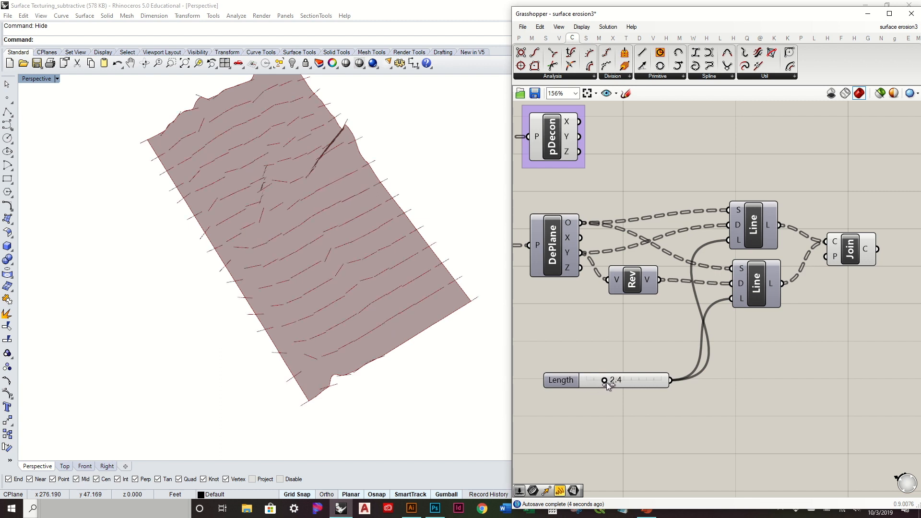
{"action": "double_click", "coordinate": [608, 380]}
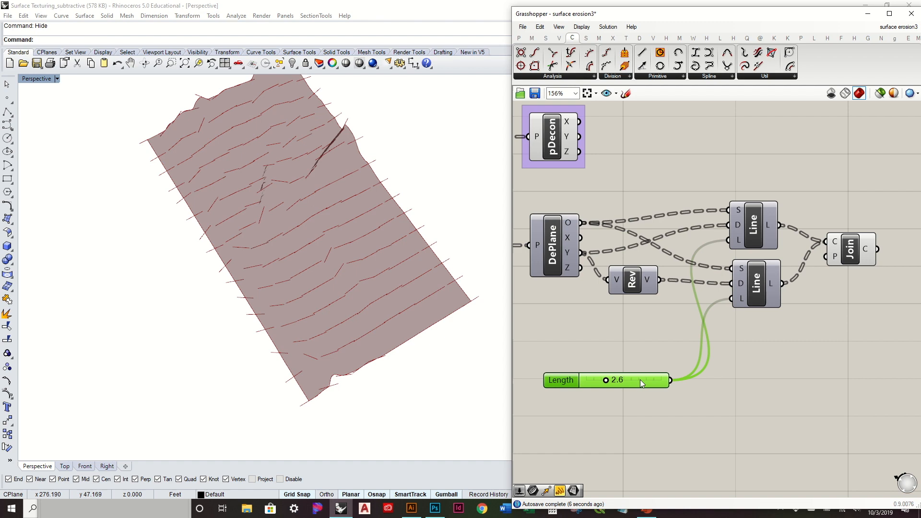
{"action": "type", "text": "2.5"}
{"action": "key", "text": "Return"}
{"action": "mouse_move", "coordinate": [370, 374]}
{"action": "right_mouse_down"}
{"action": "mouse_move", "coordinate": [346, 314]}
{"action": "mouse_move", "coordinate": [366, 367]}
{"action": "right_mouse_up"}
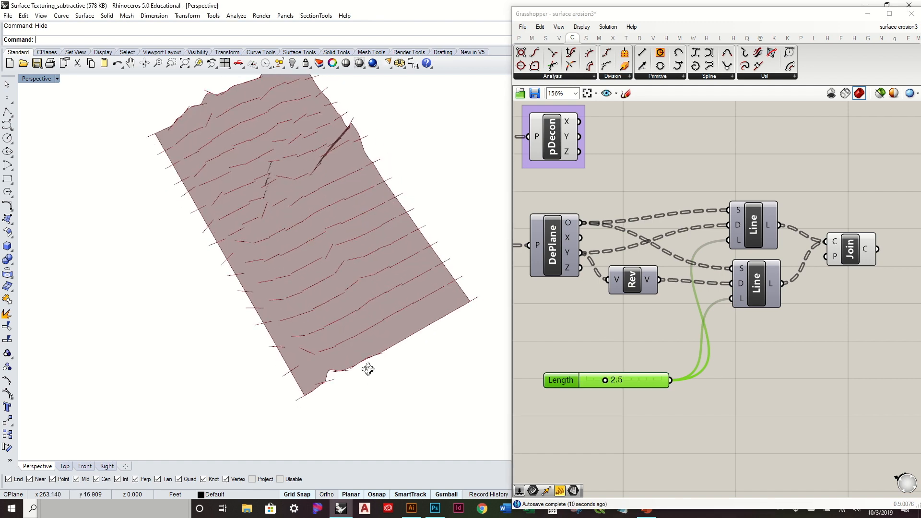
{"action": "scroll", "coordinate": [849, 351], "scroll_direction": "down", "scroll_amount": 3}
- Move Deconstruct Plane, Reverse, the Line and Join components and the length slider down and away from Evaluate Surface
{"action": "right_click_drag", "start_coordinate": [682, 333], "coordinate": [727, 311]}
{"action": "right_click_drag", "start_coordinate": [393, 259], "coordinate": [386, 294]}
{"action": "left_click", "coordinate": [753, 326]}
{"action": "right_click_drag", "start_coordinate": [753, 326], "coordinate": [693, 328]}
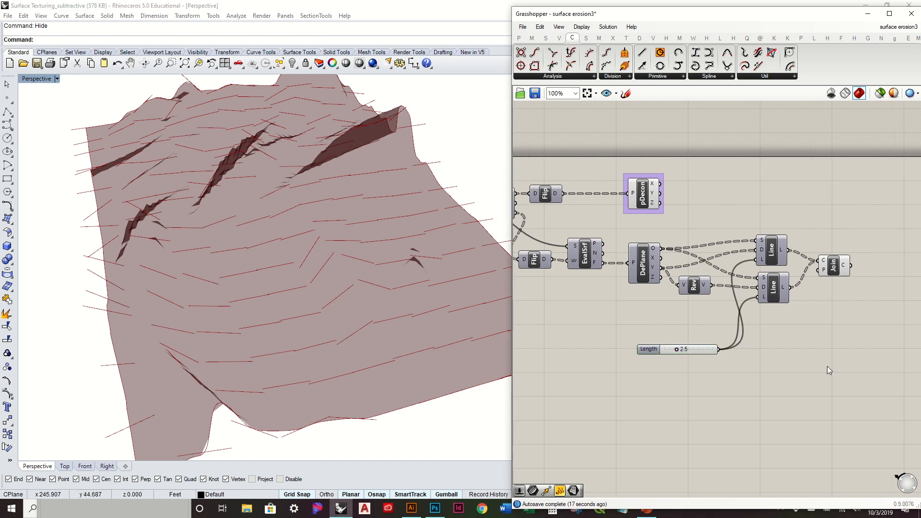
{"action": "left_click_drag", "start_coordinate": [848, 383], "coordinate": [679, 305]}
{"action": "left_click", "coordinate": [616, 310]}
- Add a Horizontal Frame curve analysis component below Evaluate Surface
{"action": "right_click_drag", "start_coordinate": [619, 314], "coordinate": [715, 342]}
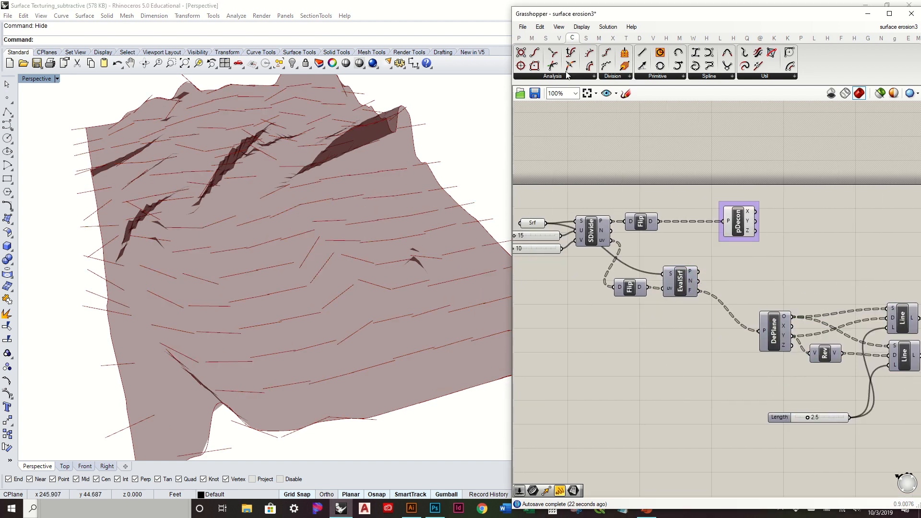
{"action": "left_click", "coordinate": [553, 76]}
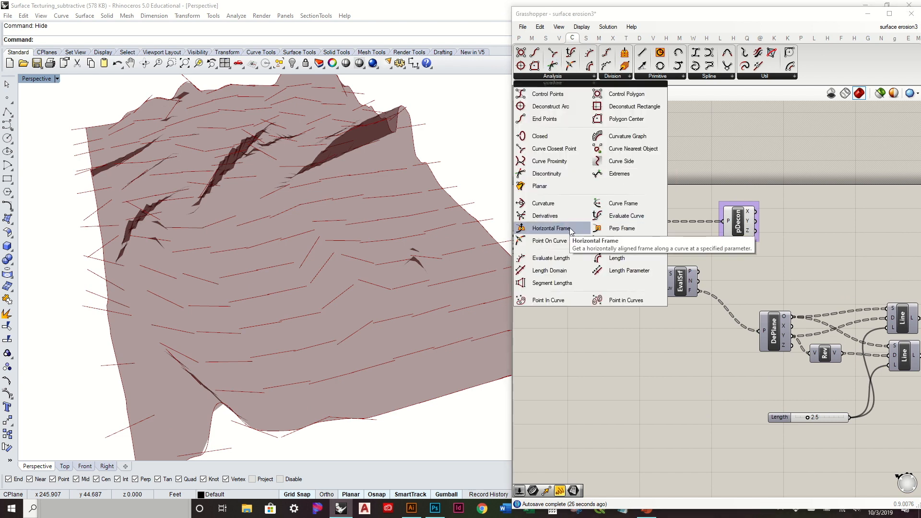
{"action": "left_click_drag", "start_coordinate": [569, 228], "coordinate": [655, 351]}
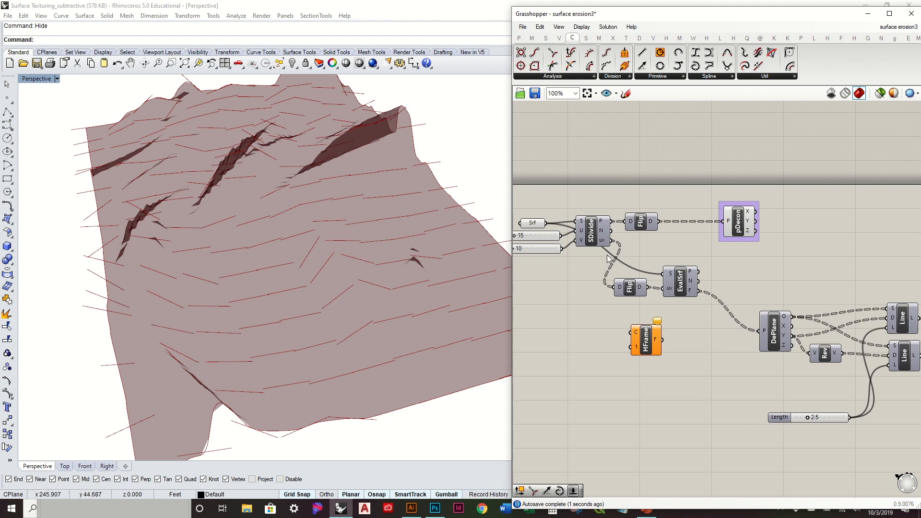
- Add an Interpolate curve component beside Horizontal Frame and connect the flipped division points to its V input
{"action": "scroll", "coordinate": [624, 253], "scroll_direction": "up", "scroll_amount": 1}
{"action": "scroll", "coordinate": [651, 257], "scroll_direction": "up", "scroll_amount": 1}
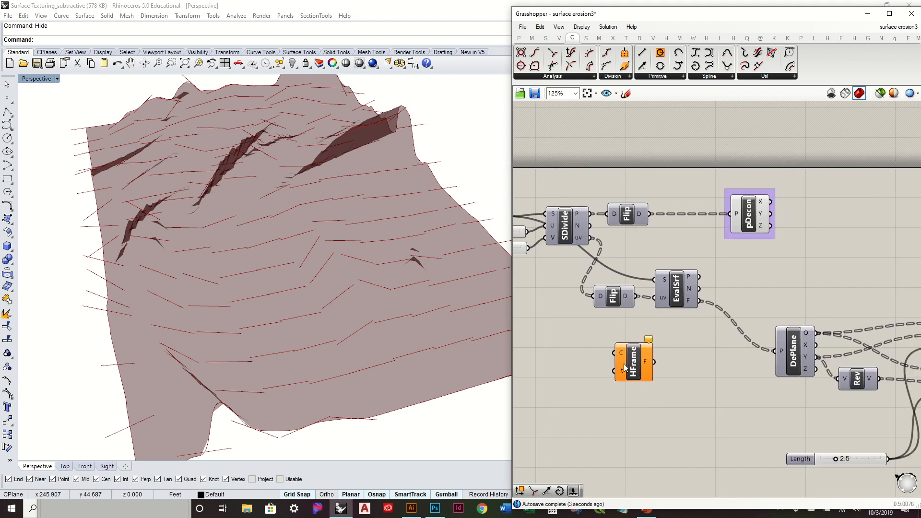
{"action": "left_click_drag", "start_coordinate": [624, 364], "coordinate": [654, 367]}
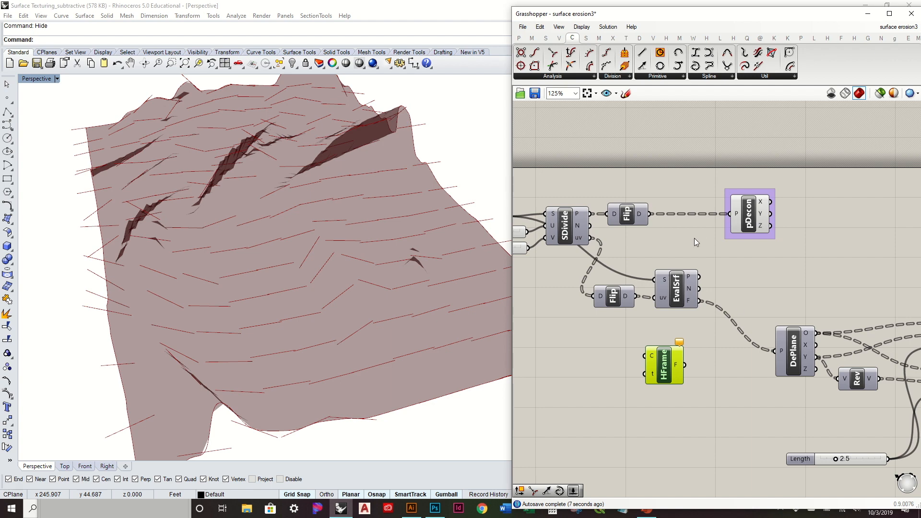
{"action": "right_click_drag", "start_coordinate": [694, 238], "coordinate": [662, 241]}
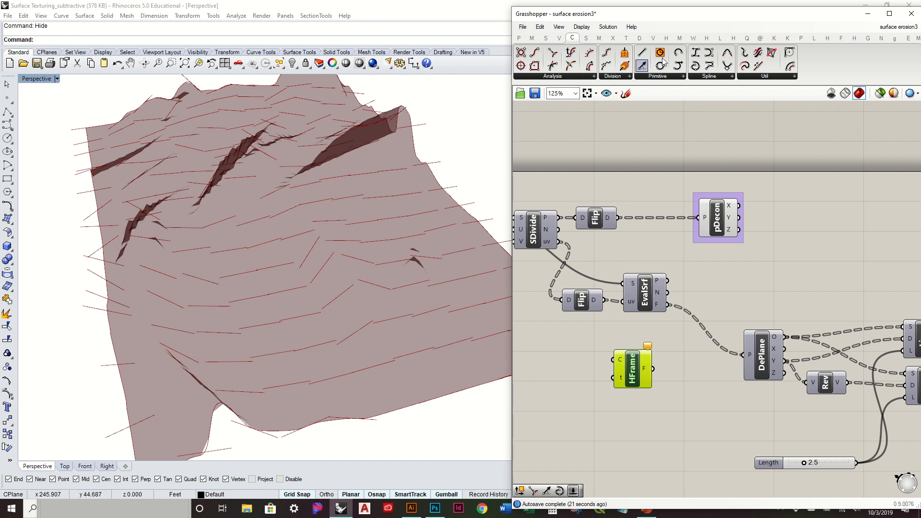
{"action": "left_click_drag", "start_coordinate": [694, 67], "coordinate": [585, 367]}
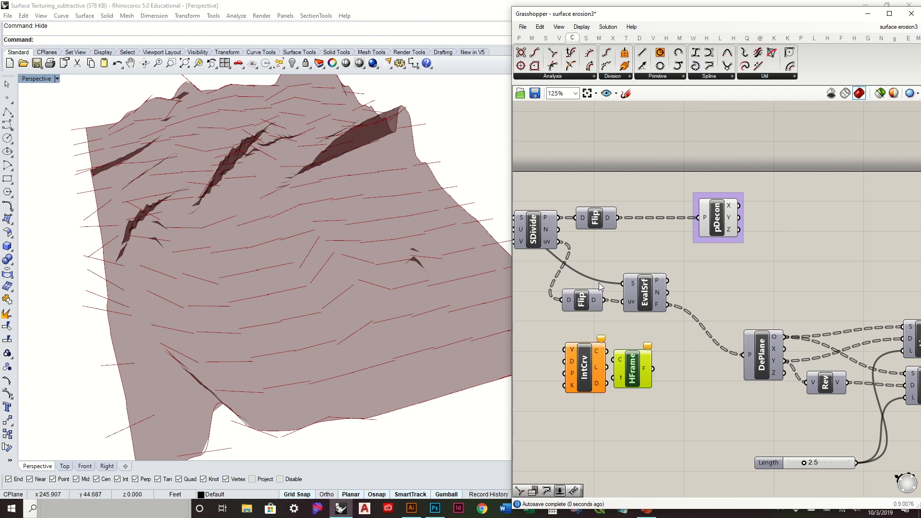
{"action": "left_click_drag", "start_coordinate": [619, 218], "coordinate": [565, 350]}
- Arrange Interpolate and Horizontal Frame side by side and connect the interpolated curves to the frame's C input
{"action": "right_click_drag", "start_coordinate": [635, 373], "coordinate": [591, 349]}
{"action": "left_click_drag", "start_coordinate": [591, 349], "coordinate": [637, 373]}
{"action": "left_click_drag", "start_coordinate": [546, 363], "coordinate": [574, 387]}
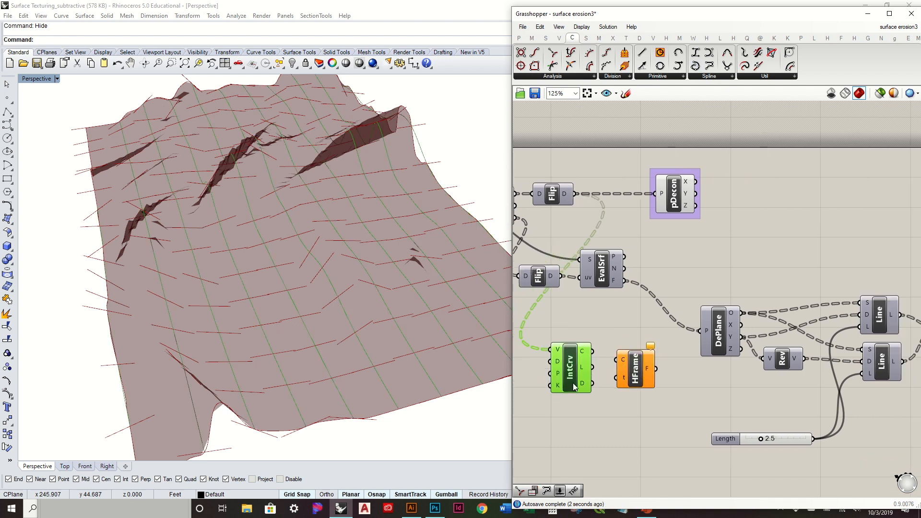
{"action": "left_click_drag", "start_coordinate": [635, 378], "coordinate": [641, 369]}
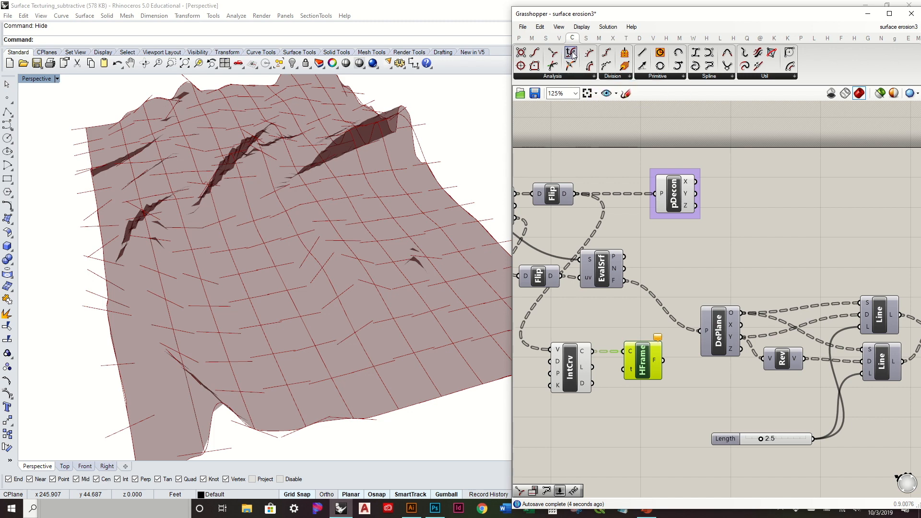
- Add a Curve Closest Point component and connect the flipped division points to its P input
{"action": "left_click_drag", "start_coordinate": [553, 53], "coordinate": [701, 262]}
{"action": "right_click_drag", "start_coordinate": [614, 234], "coordinate": [655, 236]}
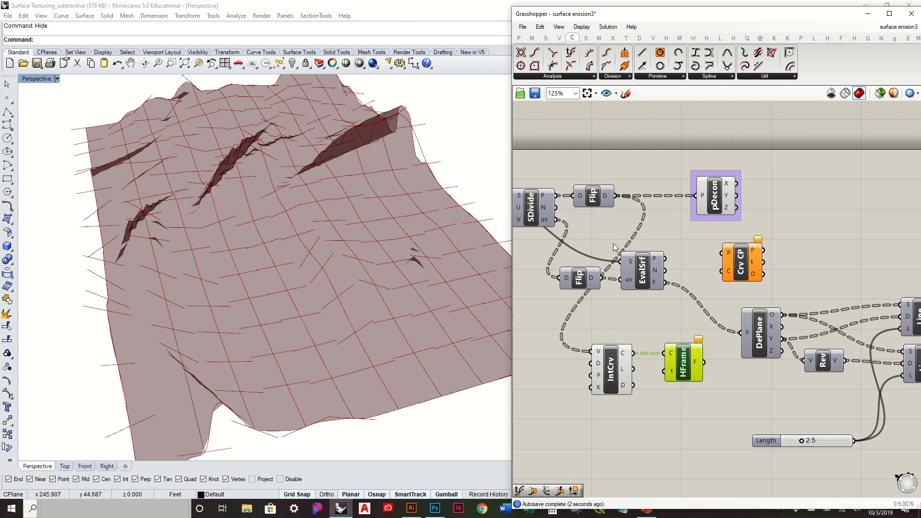
{"action": "left_click_drag", "start_coordinate": [593, 190], "coordinate": [611, 194]}
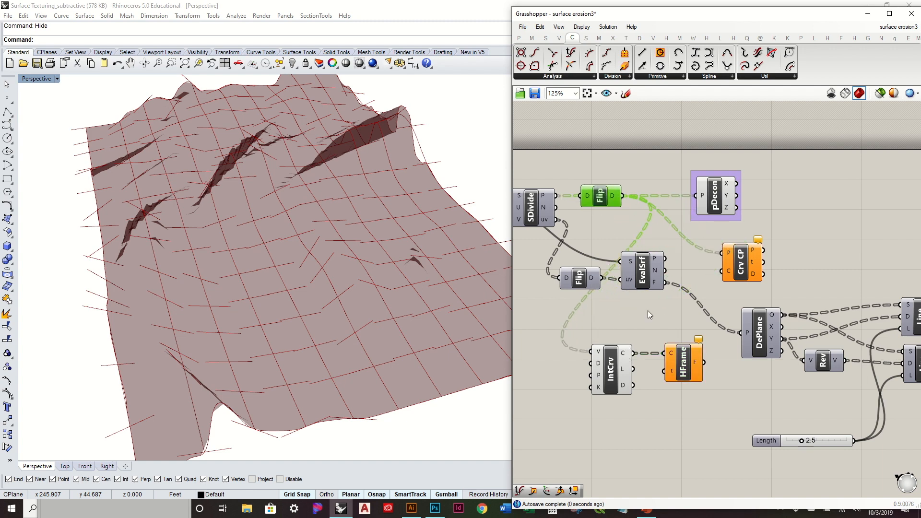
- Place Curve Closest Point between Interpolate and Horizontal Frame, feed the interpolated curves to its C input and connect its t output to the frame's t input
{"action": "left_click_drag", "start_coordinate": [632, 355], "coordinate": [654, 337]}
{"action": "right_click_drag", "start_coordinate": [654, 336], "coordinate": [637, 267]}
{"action": "left_click_drag", "start_coordinate": [574, 319], "coordinate": [551, 332]}
{"action": "left_click_drag", "start_coordinate": [593, 307], "coordinate": [532, 347]}
{"action": "left_click_drag", "start_coordinate": [636, 281], "coordinate": [593, 350]}
{"action": "left_click_drag", "start_coordinate": [655, 298], "coordinate": [668, 323]}
{"action": "mouse_move", "coordinate": [391, 384]}
{"action": "right_mouse_down"}
{"action": "mouse_move", "coordinate": [349, 321]}
{"action": "mouse_move", "coordinate": [355, 313]}
{"action": "mouse_move", "coordinate": [384, 377]}
{"action": "right_mouse_up"}
{"action": "left_click", "coordinate": [731, 321]}
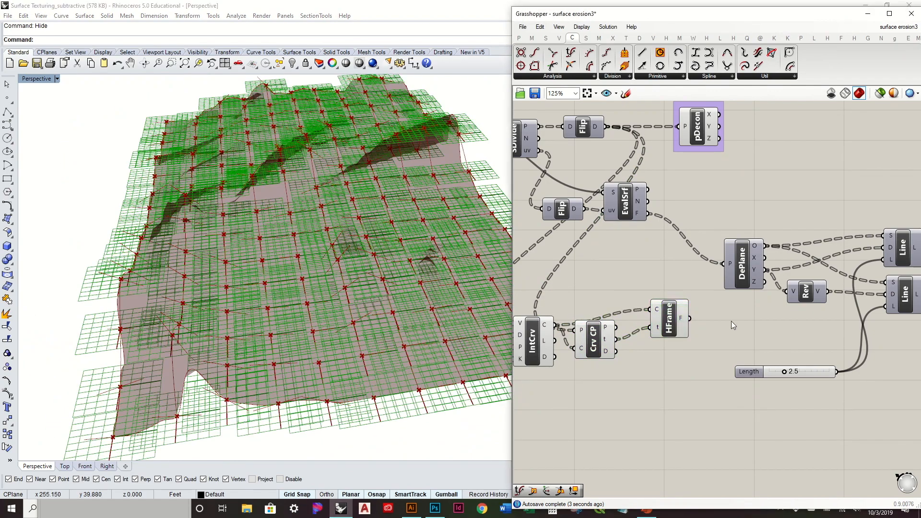
- Move the Horizontal Frame chain down and place a copy of the Deconstruct Plane, Reverse, Line, Join and length slider group beside it
{"action": "right_click_drag", "start_coordinate": [726, 321], "coordinate": [691, 327]}
{"action": "left_click", "coordinate": [625, 343]}
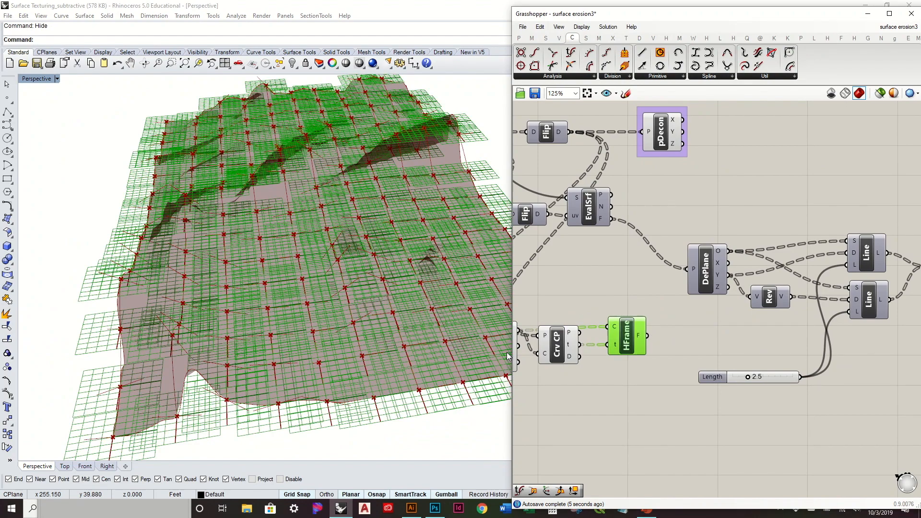
{"action": "scroll", "coordinate": [421, 315], "scroll_direction": "down", "scroll_amount": 3}
{"action": "scroll", "coordinate": [437, 338], "scroll_direction": "up", "scroll_amount": 5}
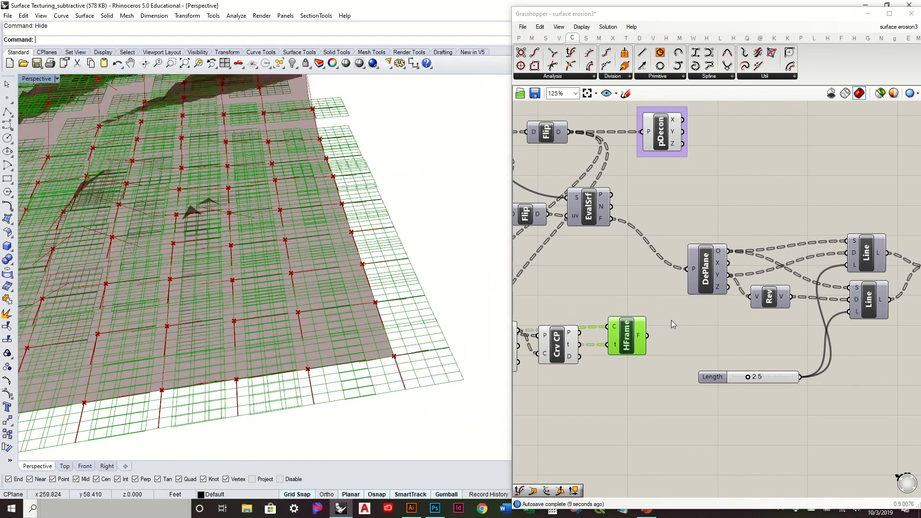
{"action": "left_click", "coordinate": [651, 341]}
{"action": "scroll", "coordinate": [662, 321], "scroll_direction": "down", "scroll_amount": 3}
{"action": "left_click_drag", "start_coordinate": [665, 350], "coordinate": [541, 297]}
{"action": "left_click_drag", "start_coordinate": [662, 303], "coordinate": [662, 379]}
{"action": "left_click_drag", "start_coordinate": [891, 347], "coordinate": [739, 403]}
{"action": "left_click", "coordinate": [727, 359]}
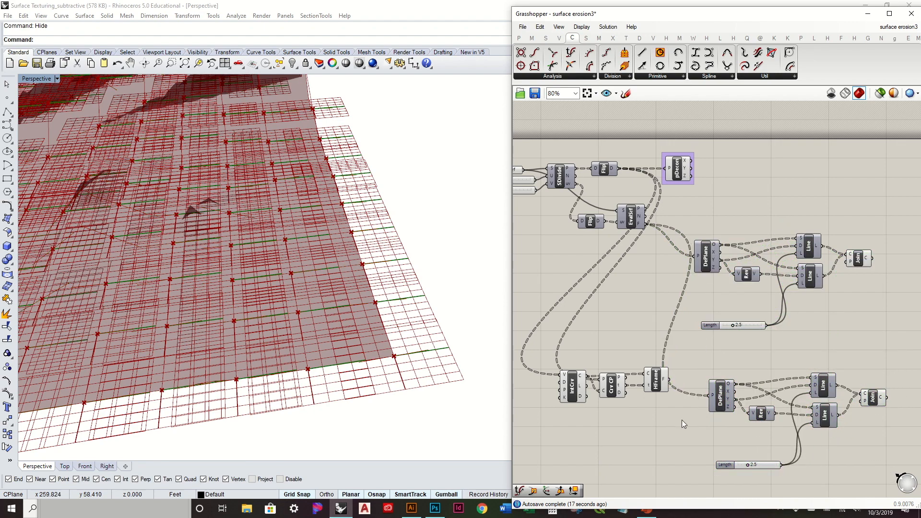
- Hide the previews of Interpolate, Curve Closest Point and Horizontal Frame, and connect the frame output to the copied Deconstruct Plane's P input
{"action": "left_click_drag", "start_coordinate": [681, 419], "coordinate": [546, 364]}
{"action": "middle_click", "coordinate": [564, 338]}
{"action": "left_click", "coordinate": [564, 317]}
{"action": "left_click_drag", "start_coordinate": [670, 380], "coordinate": [713, 394]}
{"action": "right_click_drag", "start_coordinate": [399, 350], "coordinate": [406, 332]}
- Toggle the original Join's preview off and on to compare the surface-frame lines with the horizontal-frame lines on the terrain
{"action": "left_click", "coordinate": [862, 260]}
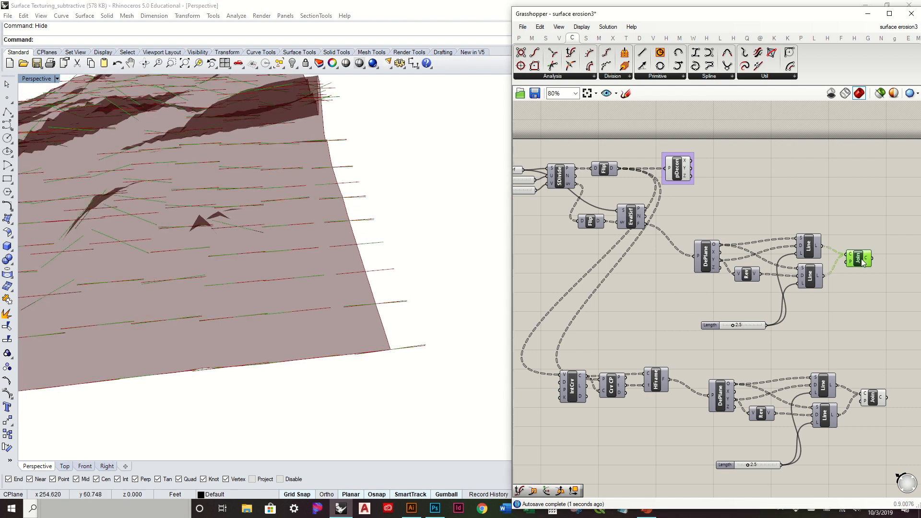
{"action": "right_click", "coordinate": [862, 262]}
{"action": "left_click", "coordinate": [859, 275]}
{"action": "right_click_drag", "start_coordinate": [368, 315], "coordinate": [310, 277]}
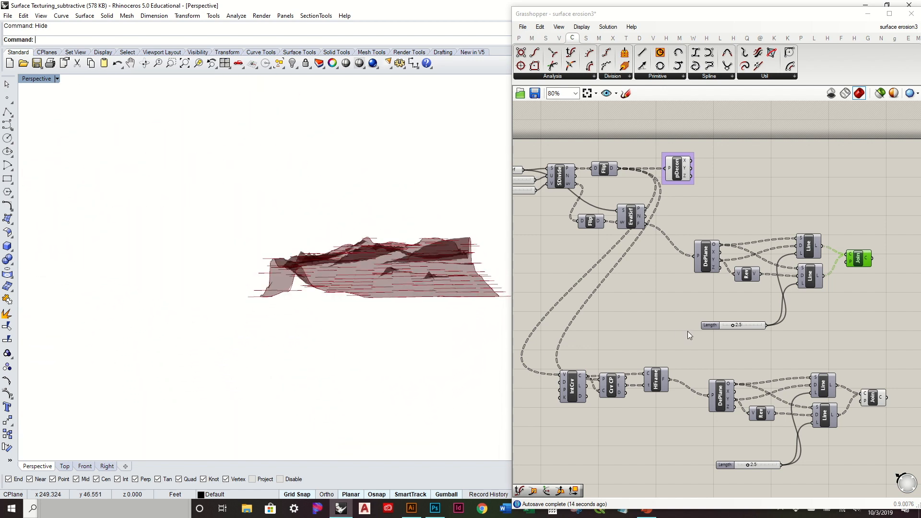
{"action": "left_click", "coordinate": [840, 358]}
{"action": "right_click_drag", "start_coordinate": [851, 347], "coordinate": [765, 338]}
{"action": "mouse_move", "coordinate": [453, 325]}
{"action": "right_mouse_down"}
{"action": "mouse_move", "coordinate": [446, 315]}
{"action": "mouse_move", "coordinate": [447, 331]}
{"action": "right_mouse_up"}
{"action": "left_click", "coordinate": [773, 249]}
{"action": "right_click", "coordinate": [774, 250]}
{"action": "left_click", "coordinate": [796, 267]}
{"action": "right_click_drag", "start_coordinate": [423, 272], "coordinate": [432, 326]}
{"action": "left_click", "coordinate": [796, 320]}
{"action": "right_click_drag", "start_coordinate": [441, 272], "coordinate": [434, 252]}
- Move the original Deconstruct Plane, Reverse, Line and Join group slightly up and hide its preview
{"action": "left_click_drag", "start_coordinate": [813, 329], "coordinate": [607, 221]}
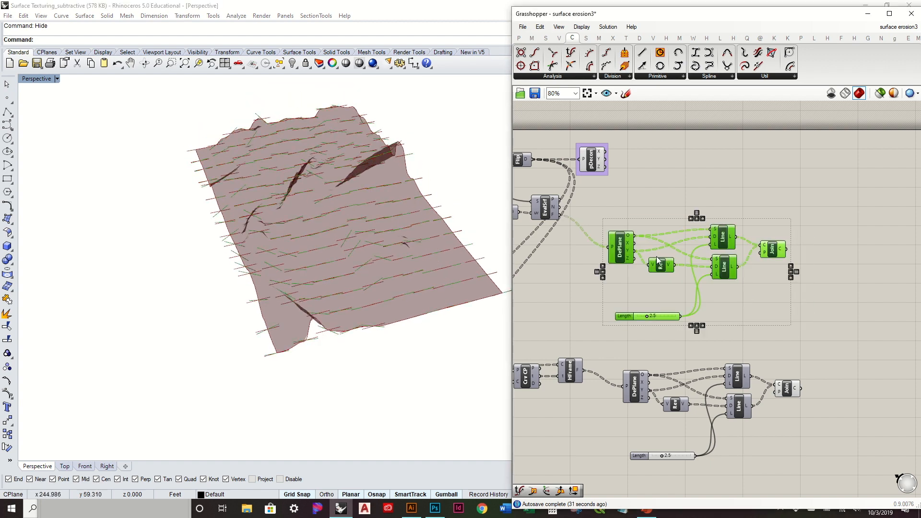
{"action": "right_click_drag", "start_coordinate": [654, 261], "coordinate": [734, 281]}
{"action": "left_click_drag", "start_coordinate": [700, 280], "coordinate": [692, 255]}
{"action": "middle_click", "coordinate": [699, 254]}
{"action": "left_click", "coordinate": [731, 225]}
{"action": "left_click", "coordinate": [787, 184]}
{"action": "mouse_move", "coordinate": [488, 262]}
{"action": "right_mouse_down"}
{"action": "mouse_move", "coordinate": [469, 204]}
{"action": "mouse_move", "coordinate": [489, 278]}
{"action": "right_mouse_up"}
- Move the point Deconstruct component down below the Horizontal Frame chain
{"action": "left_click_drag", "start_coordinate": [675, 187], "coordinate": [667, 316]}
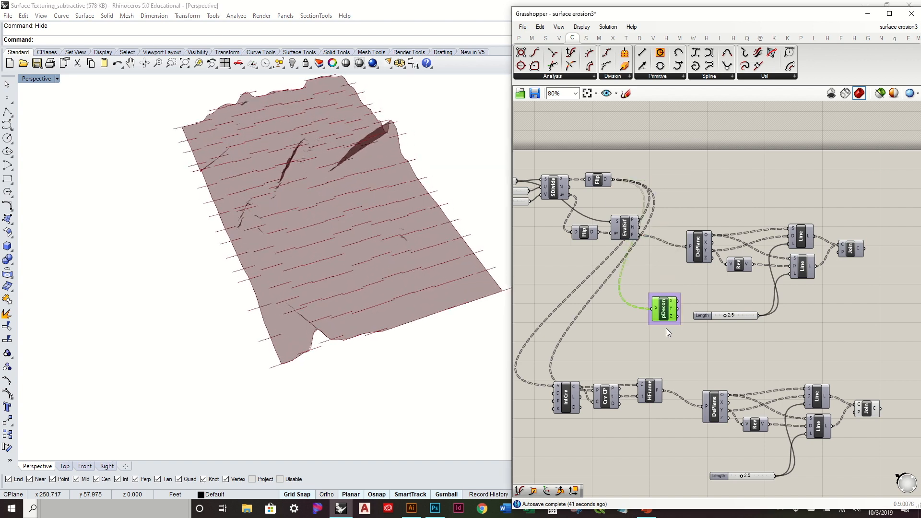
{"action": "right_click_drag", "start_coordinate": [650, 351], "coordinate": [643, 269]}
{"action": "left_click_drag", "start_coordinate": [643, 269], "coordinate": [630, 405]}
{"action": "right_click_drag", "start_coordinate": [469, 386], "coordinate": [460, 317]}
{"action": "right_click_drag", "start_coordinate": [640, 331], "coordinate": [594, 332]}
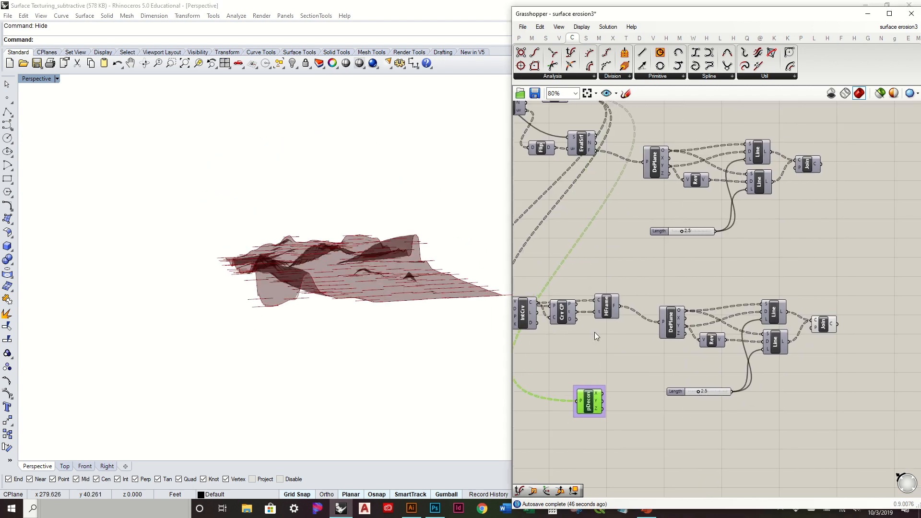
- Delete the copied length slider and place the point Deconstruct component beneath the copied Deconstruct Plane
{"action": "scroll", "coordinate": [710, 401], "scroll_direction": "up", "scroll_amount": 2}
{"action": "left_click", "coordinate": [717, 395]}
{"action": "key", "text": "Delete"}
{"action": "right_click_drag", "start_coordinate": [637, 354], "coordinate": [763, 330]}
{"action": "left_click_drag", "start_coordinate": [644, 402], "coordinate": [744, 406]}
{"action": "right_click_drag", "start_coordinate": [788, 390], "coordinate": [604, 354]}
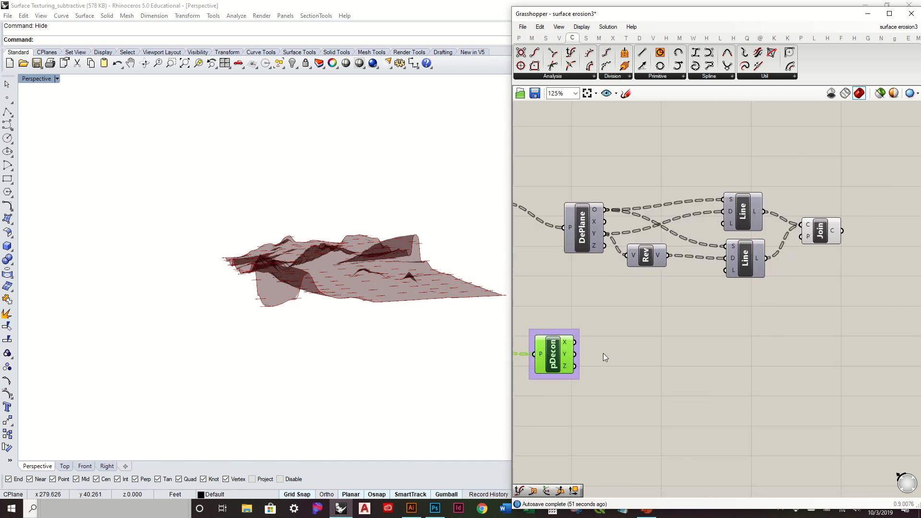
- Add a Remap Numbers component and connect the point Deconstruct's Z output to its V input
{"action": "left_click", "coordinate": [545, 39]}
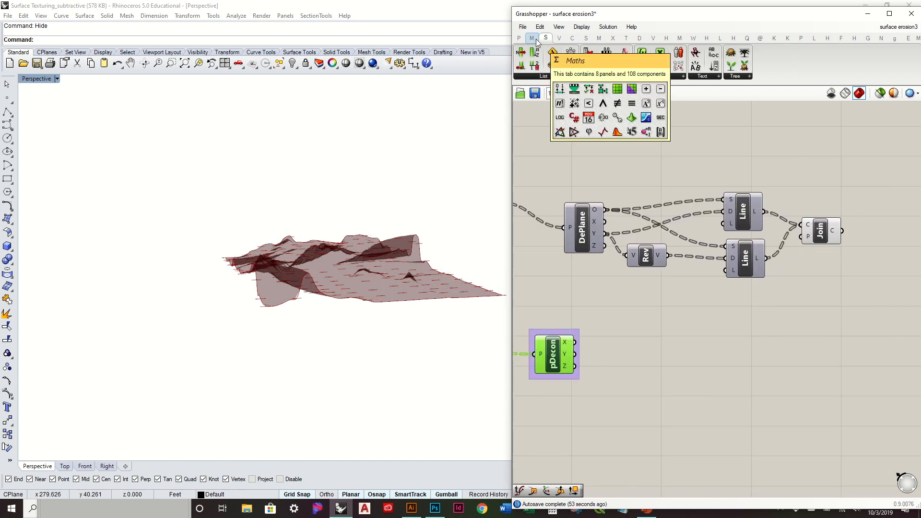
{"action": "left_click", "coordinate": [535, 39]}
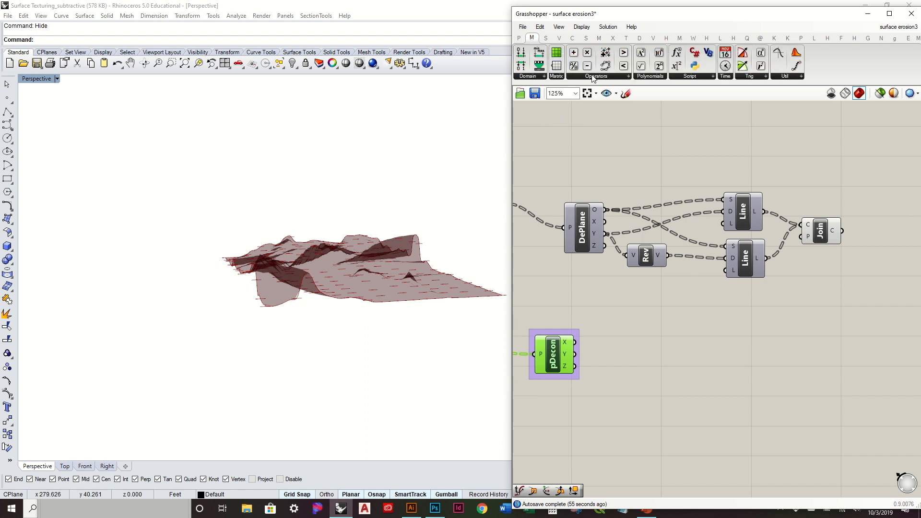
{"action": "left_click_drag", "start_coordinate": [594, 213], "coordinate": [647, 361]}
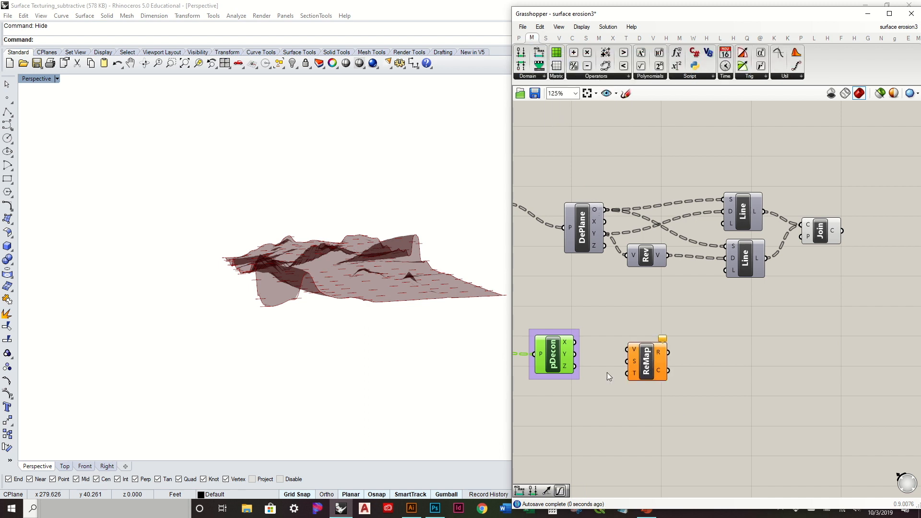
{"action": "left_click_drag", "start_coordinate": [575, 366], "coordinate": [688, 382]}
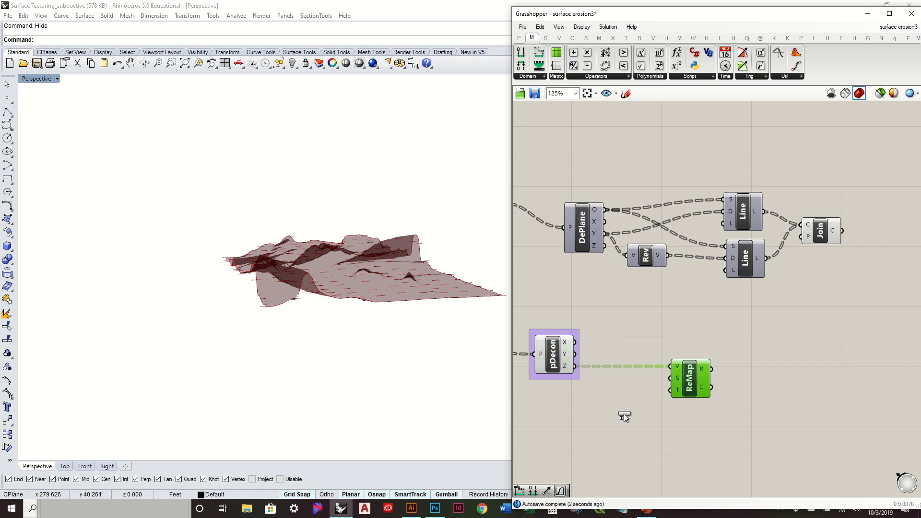
- Add a Bounds component fed by the Z values and connect its domain output to Remap Numbers' S input
{"action": "left_click_drag", "start_coordinate": [624, 415], "coordinate": [626, 410]}
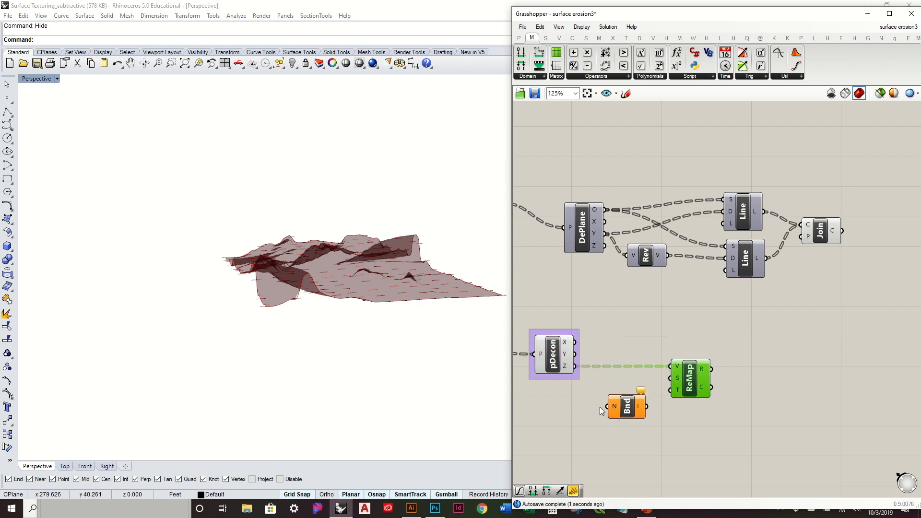
{"action": "left_click_drag", "start_coordinate": [574, 366], "coordinate": [629, 397]}
{"action": "left_click_drag", "start_coordinate": [687, 374], "coordinate": [694, 371]}
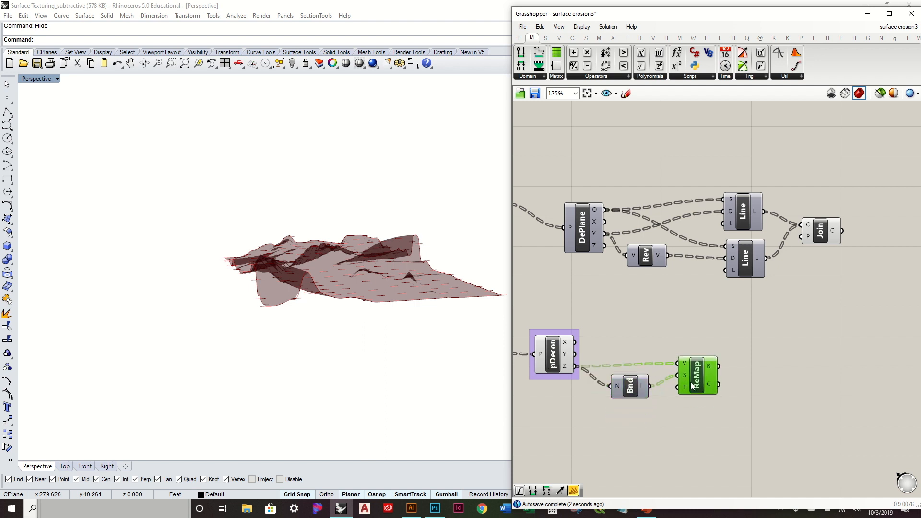
- Add a Graph Mapper fed by Remap Numbers' R output and space out the Bounds and Remap components before it
{"action": "left_click", "coordinate": [521, 38]}
{"action": "left_click", "coordinate": [697, 79]}
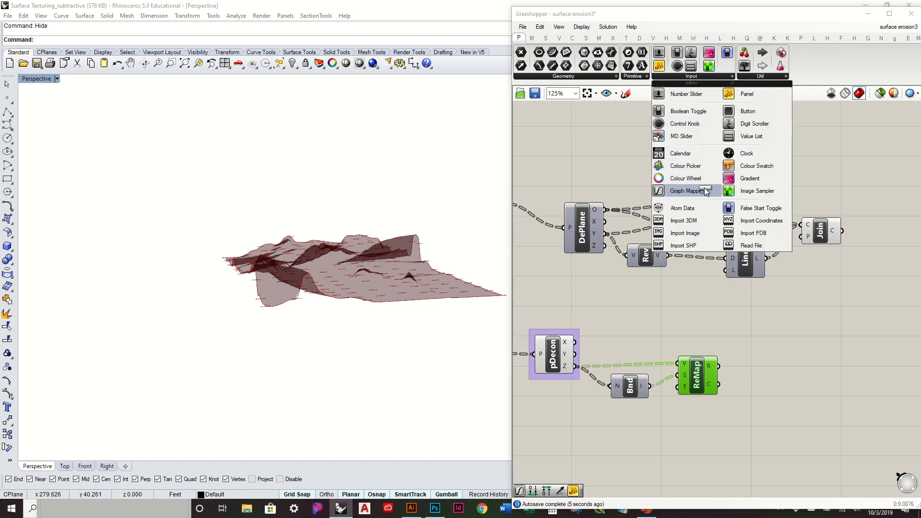
{"action": "left_click_drag", "start_coordinate": [705, 188], "coordinate": [810, 379]}
{"action": "left_click_drag", "start_coordinate": [720, 368], "coordinate": [772, 370]}
{"action": "right_click_drag", "start_coordinate": [771, 370], "coordinate": [734, 296]}
{"action": "left_click", "coordinate": [745, 303]}
{"action": "left_click_drag", "start_coordinate": [652, 299], "coordinate": [640, 299]}
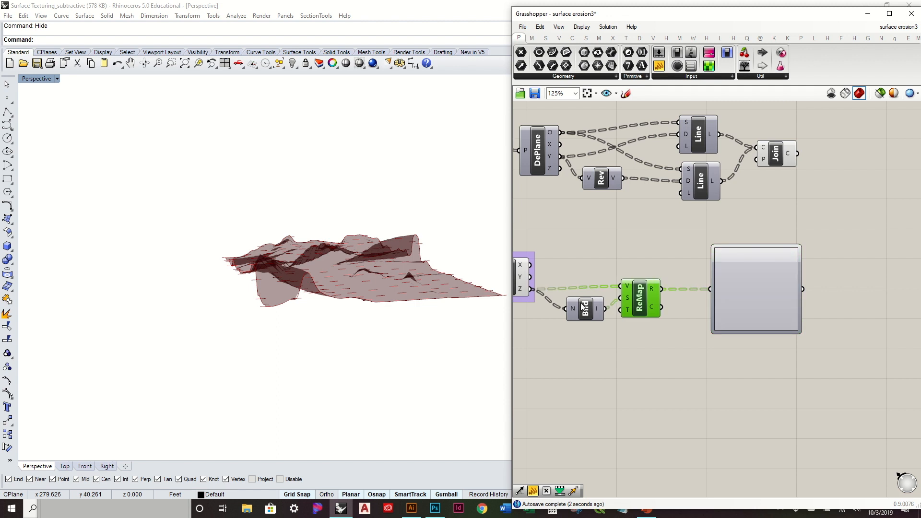
{"action": "left_click_drag", "start_coordinate": [578, 309], "coordinate": [572, 312]}
- Set the Graph Mapper's graph type to Bezier
{"action": "right_click", "coordinate": [745, 297]}
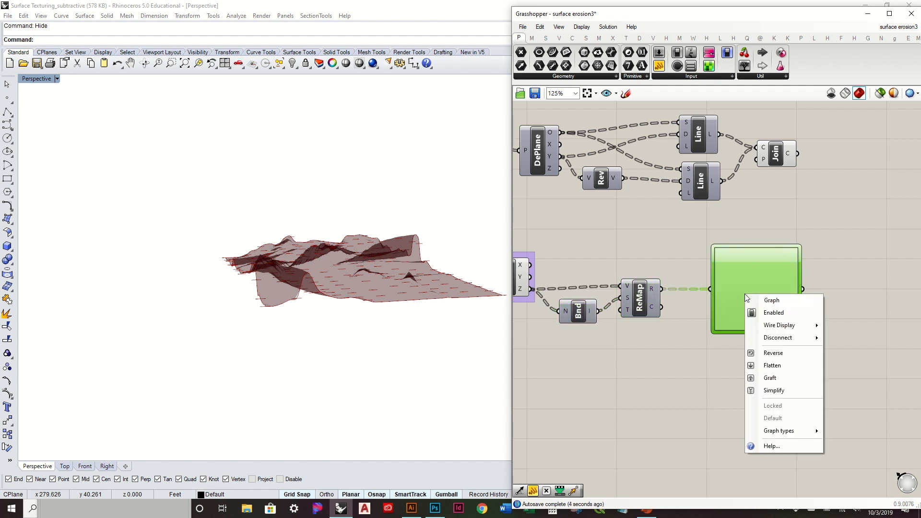
{"action": "mouse_move", "coordinate": [792, 430]}
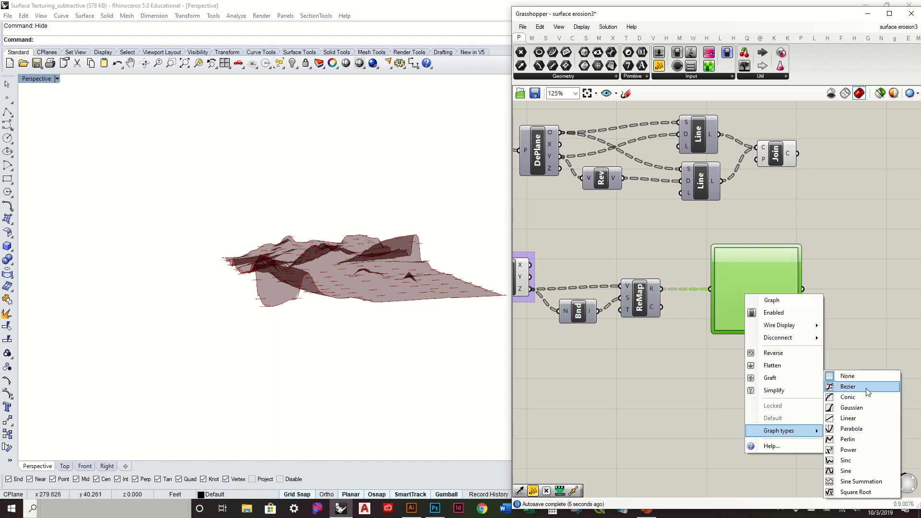
{"action": "left_click", "coordinate": [848, 386]}
{"action": "right_click_drag", "start_coordinate": [809, 289], "coordinate": [858, 318]}
{"action": "right_click_drag", "start_coordinate": [781, 329], "coordinate": [700, 336]}
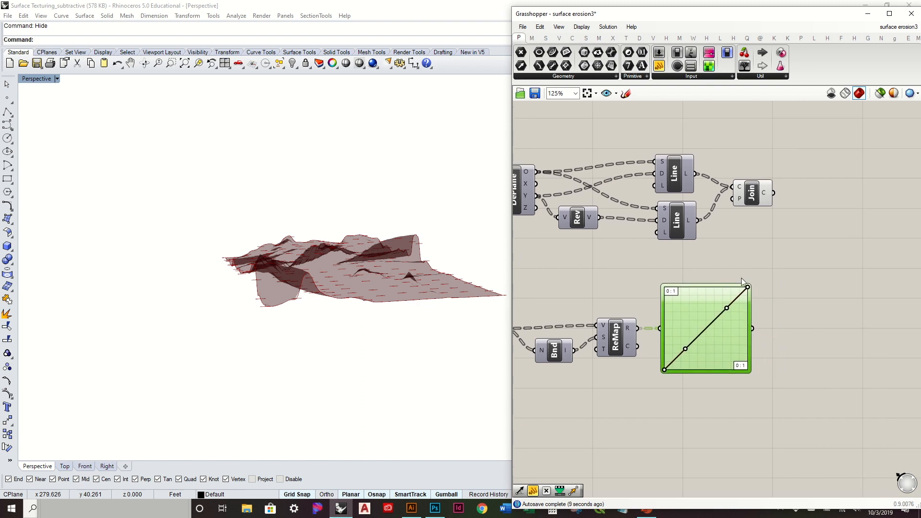
- Set the Graph Mapper's upper Y limit, Y[1], to 2.5 in the Graph Editor
{"action": "double_click", "coordinate": [720, 349]}
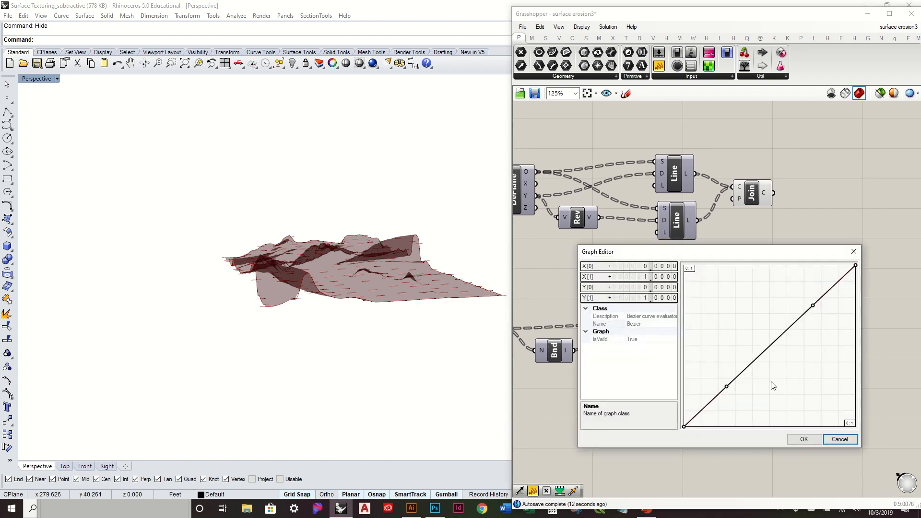
{"action": "double_click", "coordinate": [641, 298]}
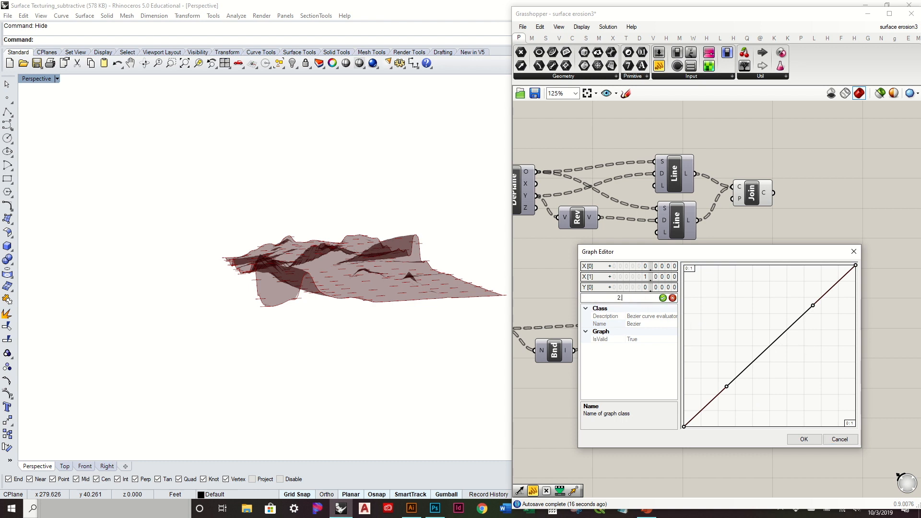
{"action": "key", "text": "Return"}
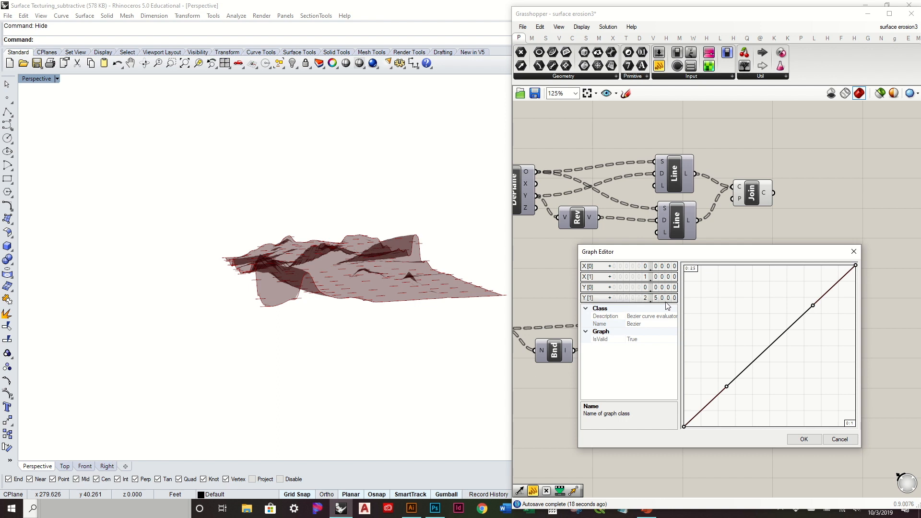
{"action": "left_click", "coordinate": [803, 440]}
- Reshape the Bezier graph into a convex curve descending from the maximum Y value to zero
{"action": "right_click_drag", "start_coordinate": [611, 286], "coordinate": [718, 295]}
{"action": "right_click_drag", "start_coordinate": [413, 230], "coordinate": [408, 247]}
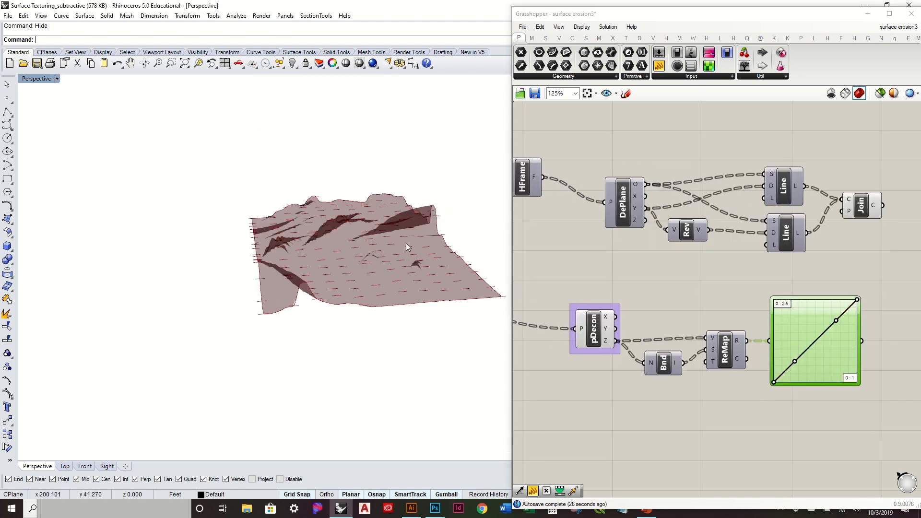
{"action": "right_click_drag", "start_coordinate": [779, 320], "coordinate": [734, 312]}
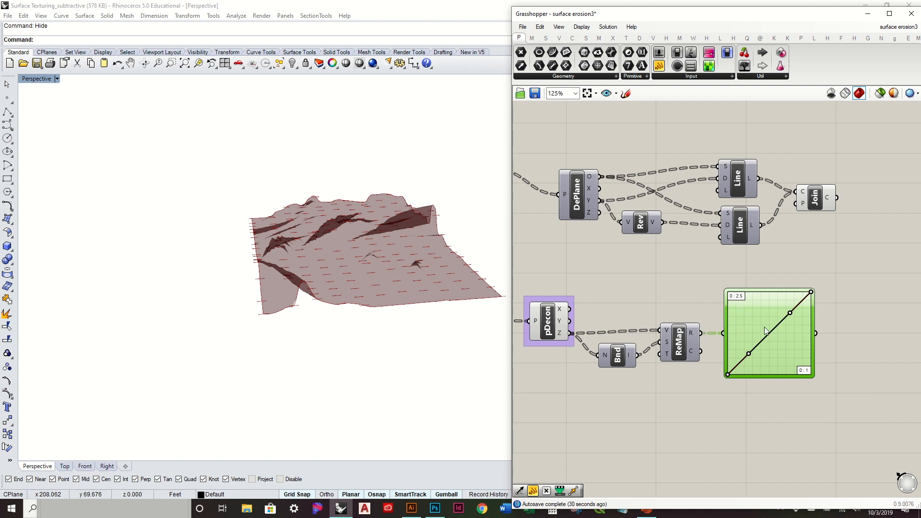
{"action": "right_click_drag", "start_coordinate": [715, 270], "coordinate": [686, 297]}
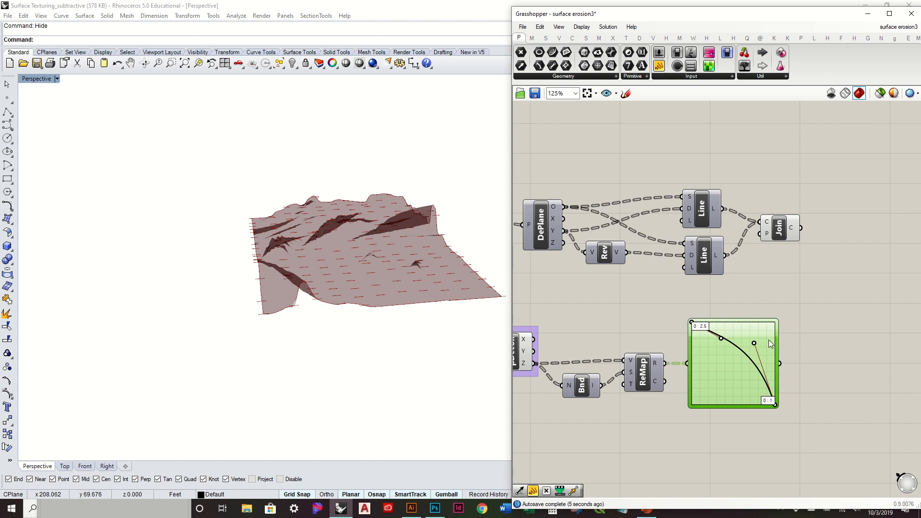
- Straighten the Bezier graph into a diagonal, space out the Line and Join components, and feed the Graph Mapper output into both Line L inputs
{"action": "left_click_drag", "start_coordinate": [755, 344], "coordinate": [733, 359]}
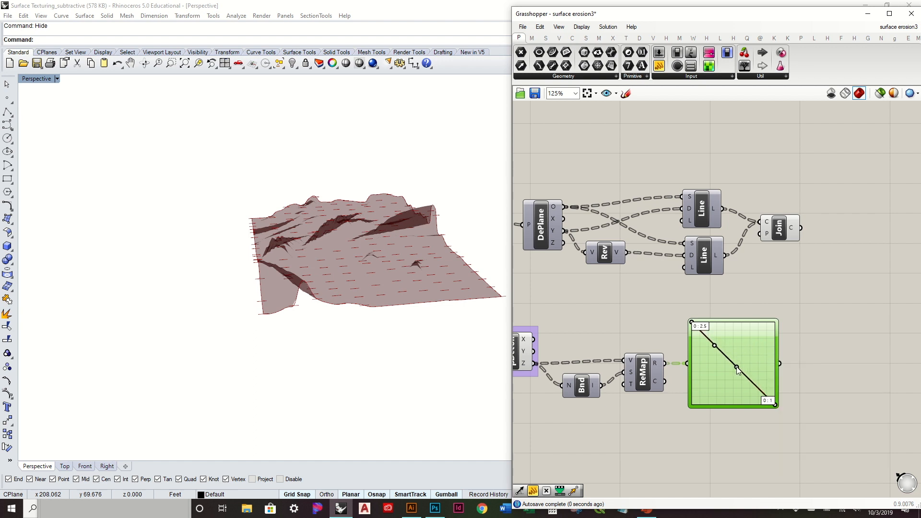
{"action": "right_click_drag", "start_coordinate": [758, 286], "coordinate": [735, 298]}
{"action": "left_click_drag", "start_coordinate": [801, 297], "coordinate": [689, 219]}
{"action": "left_click_drag", "start_coordinate": [687, 219], "coordinate": [772, 236]}
{"action": "left_click", "coordinate": [716, 292]}
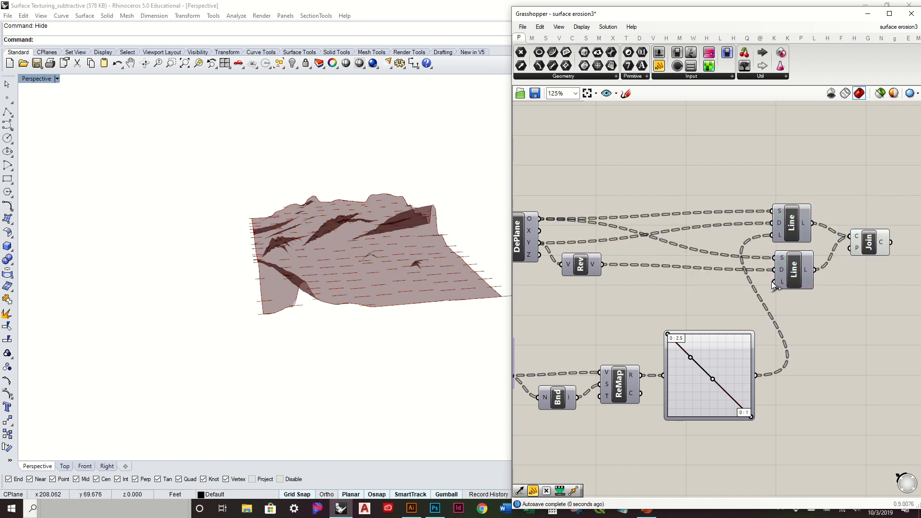
{"action": "left_click_drag", "start_coordinate": [756, 376], "coordinate": [776, 289]}
- Raise the Bezier graph's end point slightly above zero and inspect the line lengths across the terrain
{"action": "right_click_drag", "start_coordinate": [422, 272], "coordinate": [437, 321]}
{"action": "scroll", "coordinate": [438, 348], "scroll_direction": "down", "scroll_amount": 6}
{"action": "scroll", "coordinate": [404, 177], "scroll_direction": "up", "scroll_amount": 7}
{"action": "right_click_drag", "start_coordinate": [404, 177], "coordinate": [455, 226]}
{"action": "scroll", "coordinate": [737, 406], "scroll_direction": "up", "scroll_amount": 3}
{"action": "left_click_drag", "start_coordinate": [757, 428], "coordinate": [759, 413]}
{"action": "right_click_drag", "start_coordinate": [316, 330], "coordinate": [320, 353]}
{"action": "right_click_drag", "start_coordinate": [270, 239], "coordinate": [370, 324]}
{"action": "scroll", "coordinate": [368, 307], "scroll_direction": "down", "scroll_amount": 4}
{"action": "right_click_drag", "start_coordinate": [366, 281], "coordinate": [408, 294]}
{"action": "scroll", "coordinate": [733, 257], "scroll_direction": "down", "scroll_amount": 3}
- Turn off the preview of the Srf parameter so only the joined lines are displayed
{"action": "right_click_drag", "start_coordinate": [757, 209], "coordinate": [636, 283]}
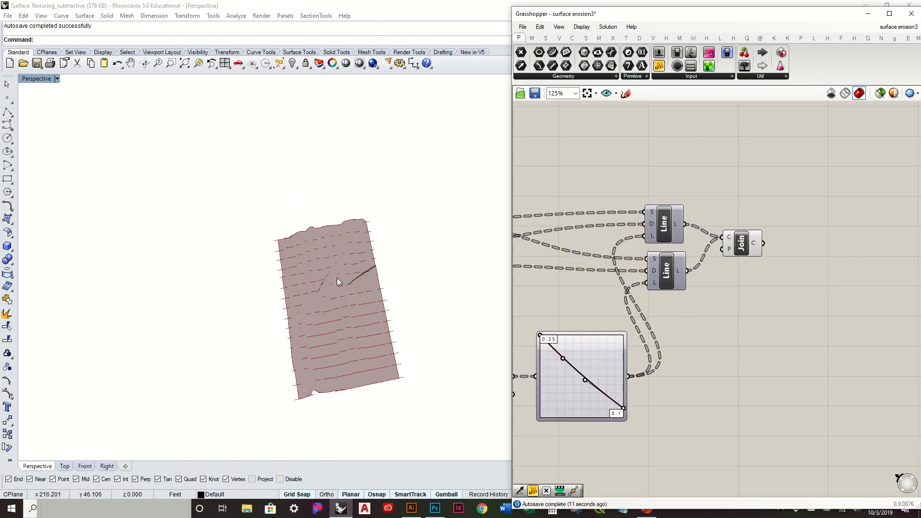
{"action": "left_click", "coordinate": [760, 246]}
{"action": "left_click", "coordinate": [765, 176]}
{"action": "left_click", "coordinate": [588, 39]}
{"action": "scroll", "coordinate": [696, 177], "scroll_direction": "down", "scroll_amount": 4}
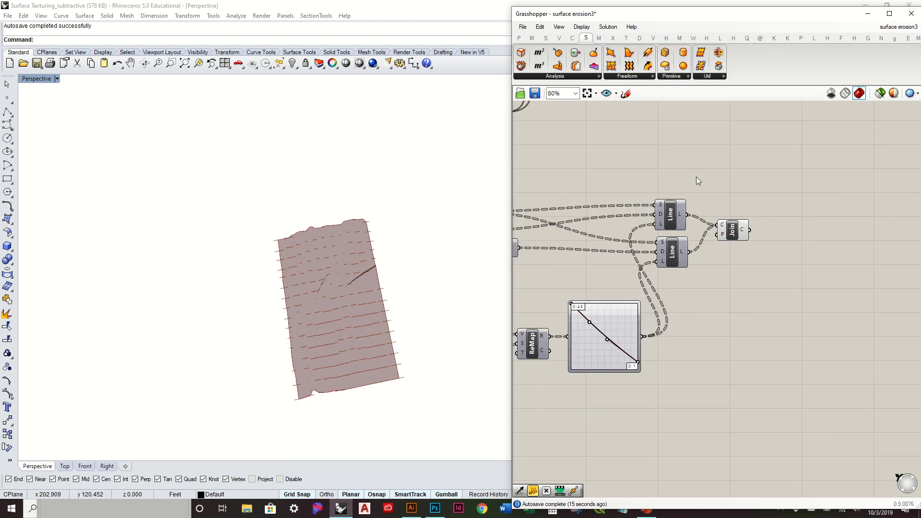
{"action": "left_click", "coordinate": [579, 176]}
{"action": "right_click", "coordinate": [579, 176]}
{"action": "left_click", "coordinate": [612, 192]}
- Add a Loft component after Join and feed it Join's C output
{"action": "right_click_drag", "start_coordinate": [886, 322], "coordinate": [734, 271]}
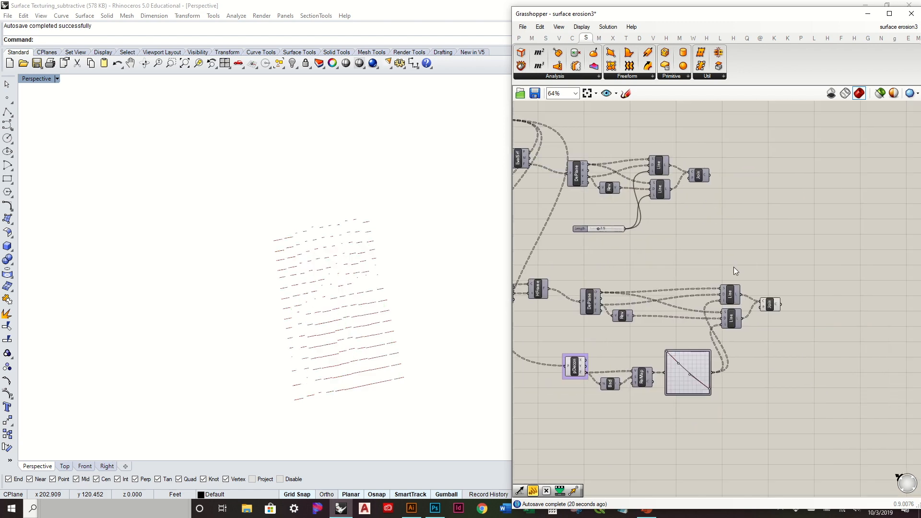
{"action": "scroll", "coordinate": [733, 266], "scroll_direction": "up", "scroll_amount": 4}
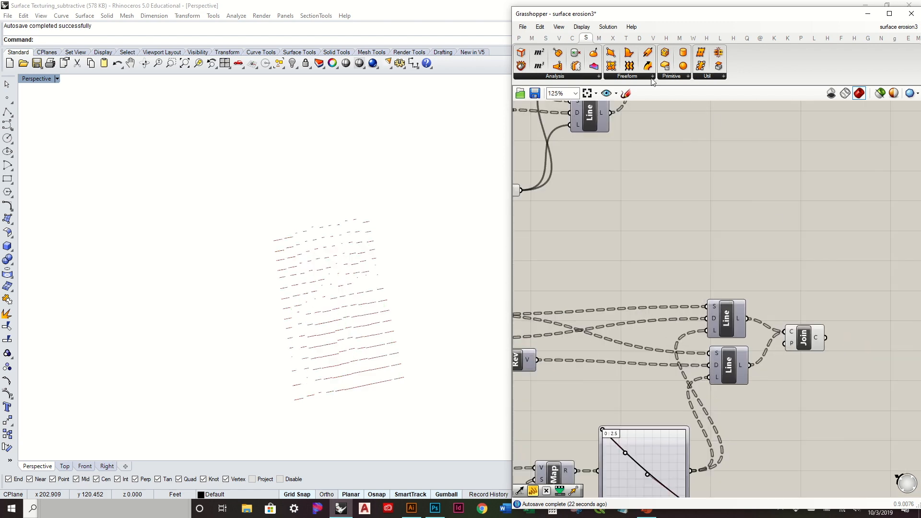
{"action": "left_click", "coordinate": [638, 79]}
{"action": "left_click_drag", "start_coordinate": [641, 126], "coordinate": [874, 351]}
{"action": "left_click", "coordinate": [867, 398]}
{"action": "right_click_drag", "start_coordinate": [504, 294], "coordinate": [495, 295]}
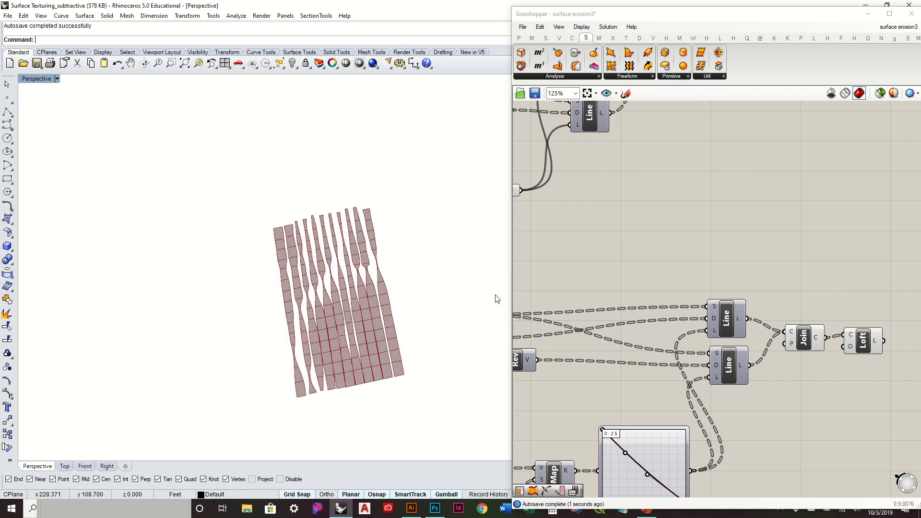
- Reshape the Bezier graph into a descending S-curve by adjusting both handles and slightly lowering its end point
{"action": "scroll", "coordinate": [376, 297], "scroll_direction": "up", "scroll_amount": 5}
{"action": "mouse_move", "coordinate": [343, 343]}
{"action": "right_mouse_down"}
{"action": "mouse_move", "coordinate": [362, 251]}
{"action": "mouse_move", "coordinate": [390, 222]}
{"action": "mouse_move", "coordinate": [439, 210]}
{"action": "mouse_move", "coordinate": [438, 309]}
{"action": "mouse_move", "coordinate": [411, 384]}
{"action": "mouse_move", "coordinate": [403, 334]}
{"action": "mouse_move", "coordinate": [345, 341]}
{"action": "right_mouse_up"}
{"action": "right_click_drag", "start_coordinate": [623, 378], "coordinate": [696, 240]}
{"action": "scroll", "coordinate": [713, 273], "scroll_direction": "up", "scroll_amount": 2}
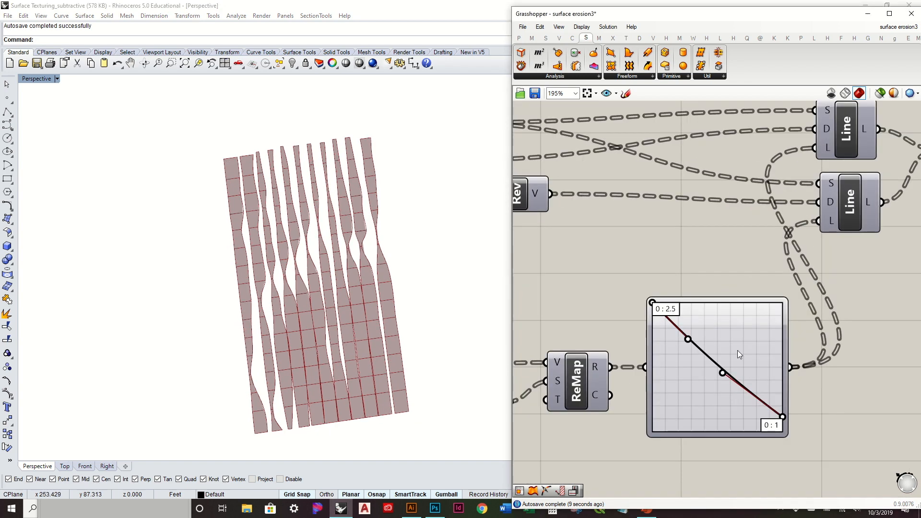
{"action": "left_click_drag", "start_coordinate": [723, 378], "coordinate": [711, 405]}
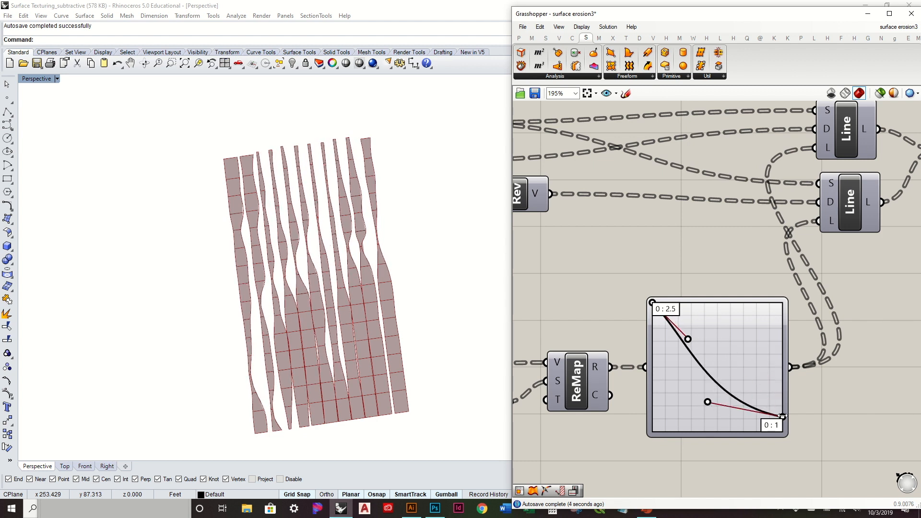
{"action": "mouse_move", "coordinate": [781, 419]}
{"action": "left_mouse_down"}
{"action": "mouse_move", "coordinate": [779, 441]}
{"action": "mouse_move", "coordinate": [782, 421]}
{"action": "left_mouse_up"}
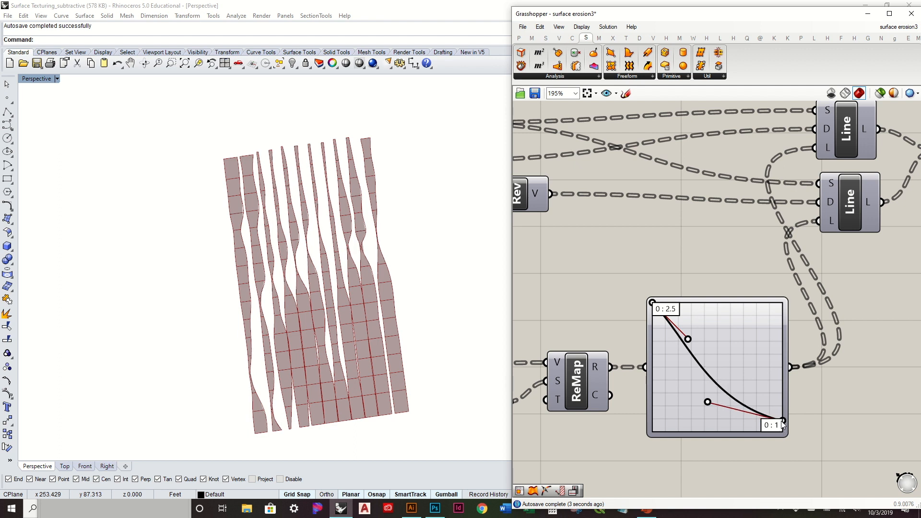
{"action": "left_click_drag", "start_coordinate": [706, 404], "coordinate": [696, 413]}
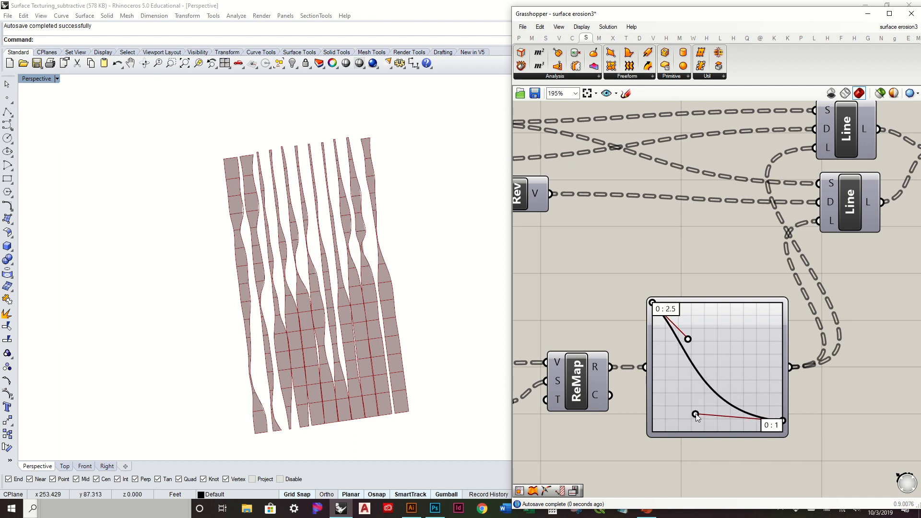
{"action": "left_click_drag", "start_coordinate": [687, 339], "coordinate": [705, 303]}
{"action": "right_click_drag", "start_coordinate": [403, 346], "coordinate": [379, 362]}
{"action": "scroll", "coordinate": [362, 360], "scroll_direction": "up", "scroll_amount": 3}
{"action": "right_click_drag", "start_coordinate": [404, 413], "coordinate": [379, 429]}
{"action": "scroll", "coordinate": [646, 283], "scroll_direction": "down", "scroll_amount": 4}
- Toggle the Srf parameter's preview on and off to compare the original terrain with the lofted strips
{"action": "right_click_drag", "start_coordinate": [626, 242], "coordinate": [763, 320]}
{"action": "right_click_drag", "start_coordinate": [678, 225], "coordinate": [828, 363]}
{"action": "scroll", "coordinate": [639, 221], "scroll_direction": "up", "scroll_amount": 3}
{"action": "left_click", "coordinate": [629, 218]}
{"action": "right_click", "coordinate": [629, 219]}
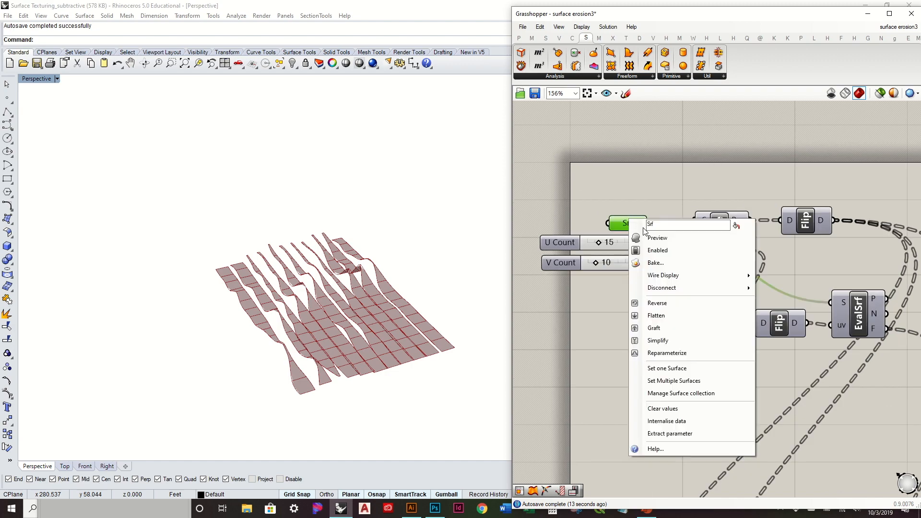
{"action": "left_click", "coordinate": [659, 237]}
{"action": "right_click_drag", "start_coordinate": [299, 311], "coordinate": [358, 355]}
{"action": "right_click_drag", "start_coordinate": [393, 299], "coordinate": [325, 347]}
{"action": "right_click", "coordinate": [627, 225]}
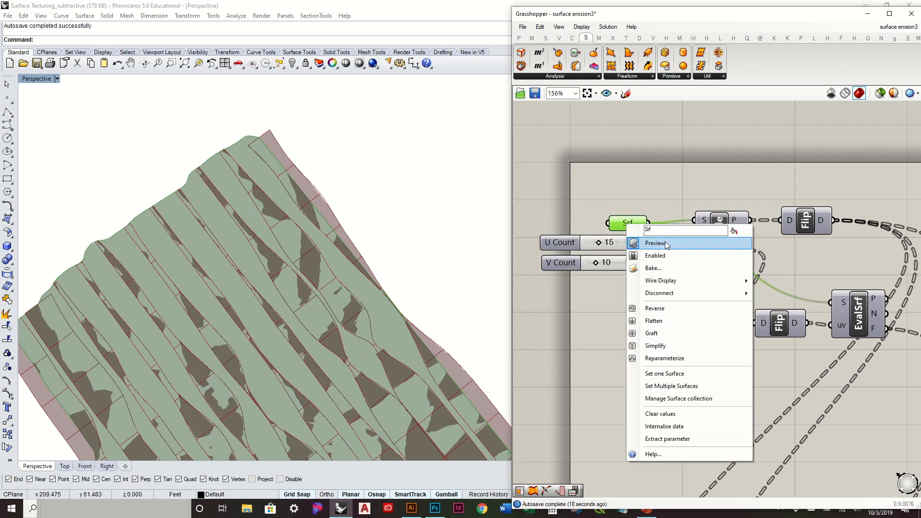
{"action": "left_click", "coordinate": [665, 241]}
{"action": "right_click_drag", "start_coordinate": [419, 329], "coordinate": [359, 315]}
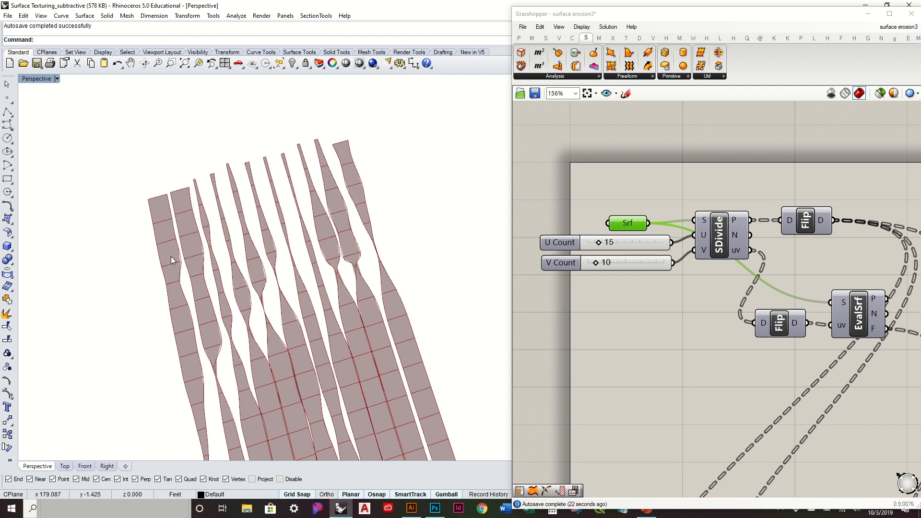
- Set the surface division's U Count to 10 and V Count to 25
{"action": "right_click_drag", "start_coordinate": [318, 283], "coordinate": [331, 327]}
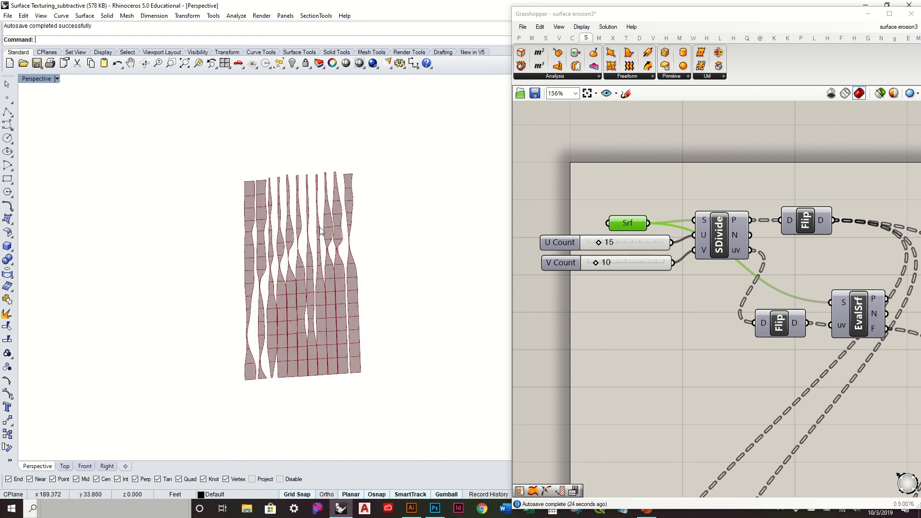
{"action": "scroll", "coordinate": [594, 232], "scroll_direction": "up", "scroll_amount": 3}
{"action": "scroll", "coordinate": [307, 260], "scroll_direction": "up", "scroll_amount": 5}
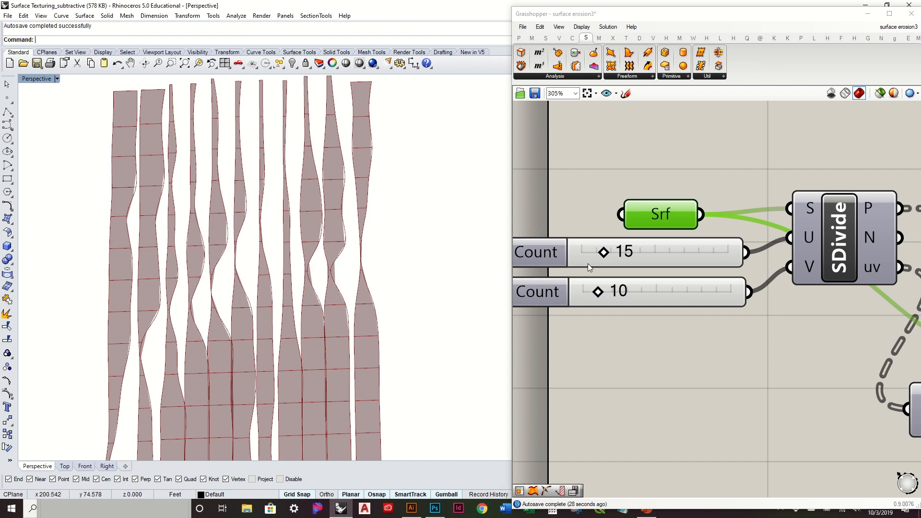
{"action": "left_click_drag", "start_coordinate": [606, 255], "coordinate": [598, 255]}
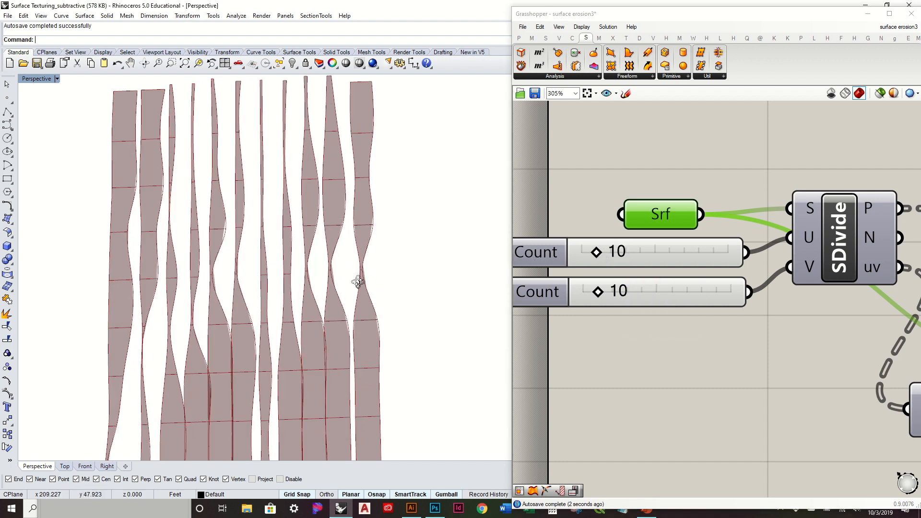
{"action": "scroll", "coordinate": [369, 295], "scroll_direction": "down", "scroll_amount": 5}
{"action": "left_click_drag", "start_coordinate": [597, 293], "coordinate": [619, 292]}
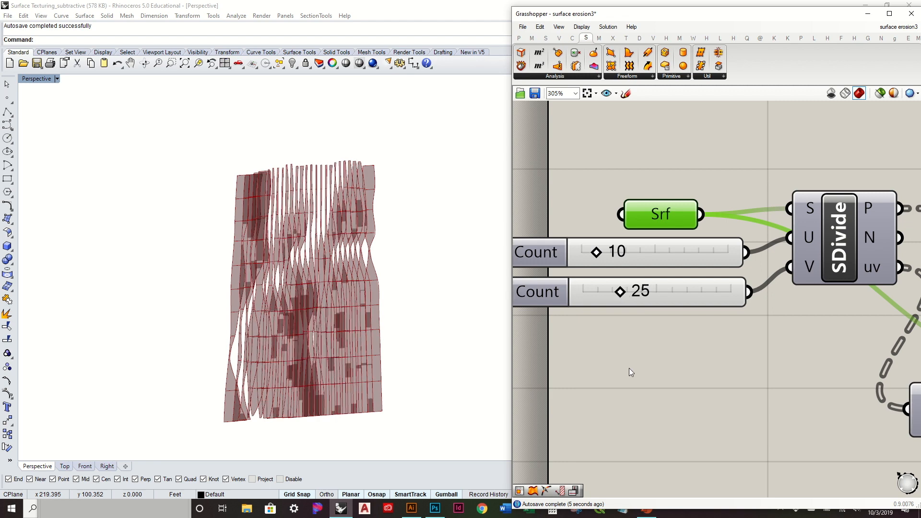
- Set the Graph Mapper's upper Y limit, Y[1], to 1 in the Graph Editor
{"action": "right_click_drag", "start_coordinate": [593, 361], "coordinate": [587, 287]}
{"action": "scroll", "coordinate": [587, 287], "scroll_direction": "down", "scroll_amount": 4}
{"action": "right_click_drag", "start_coordinate": [715, 347], "coordinate": [621, 213]}
{"action": "right_click_drag", "start_coordinate": [752, 344], "coordinate": [604, 218]}
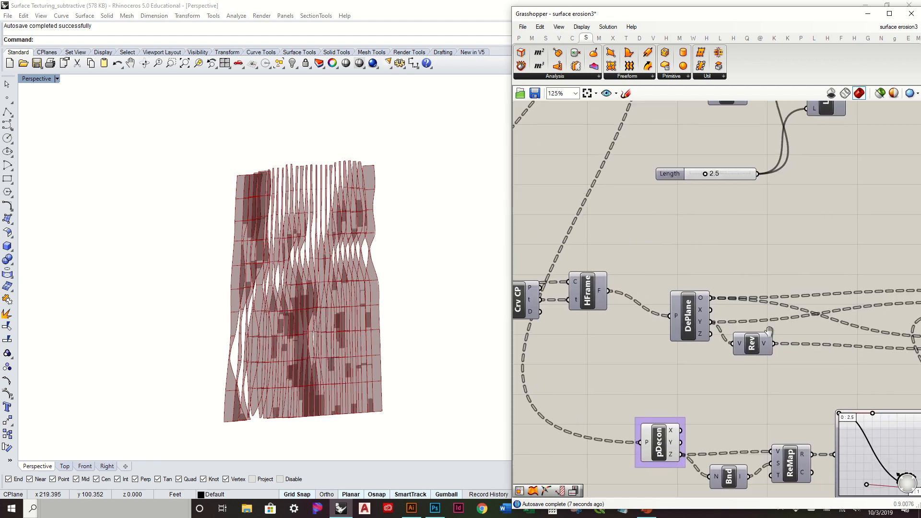
{"action": "right_click_drag", "start_coordinate": [769, 331], "coordinate": [625, 217]}
{"action": "left_click", "coordinate": [762, 351]}
{"action": "double_click", "coordinate": [761, 350]}
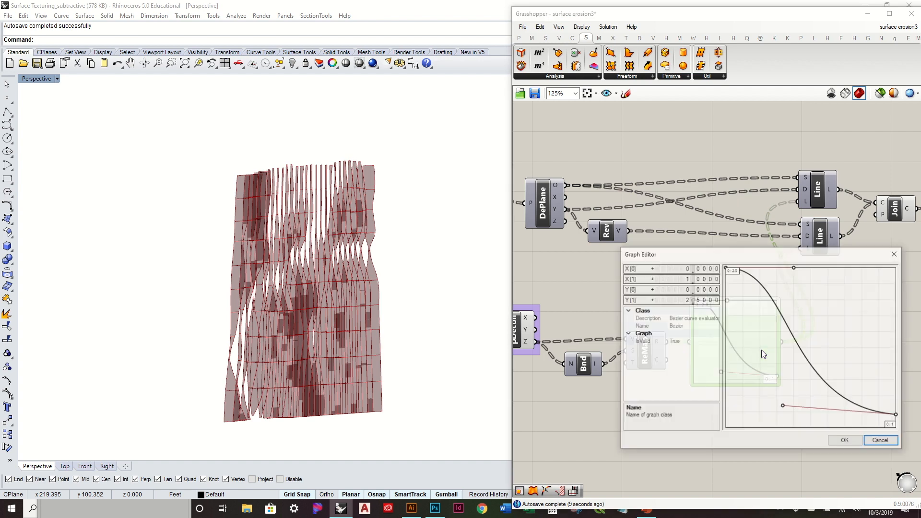
{"action": "double_click", "coordinate": [683, 301]}
{"action": "type", "text": "1"}
{"action": "key", "text": "Return"}
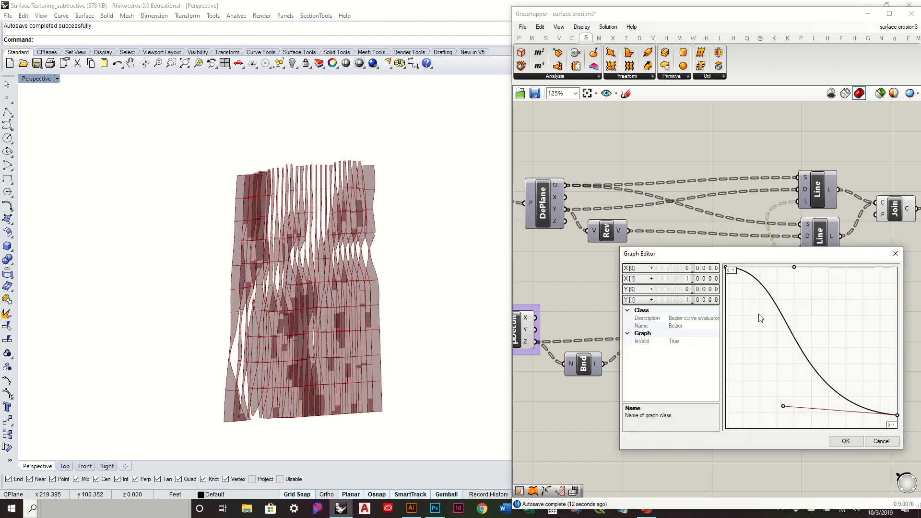
{"action": "left_click", "coordinate": [846, 443]}
- Add a Multiplication component with the Graph Mapper output in A and a new 2.5 number slider in B
{"action": "right_click_drag", "start_coordinate": [802, 393], "coordinate": [718, 356]}
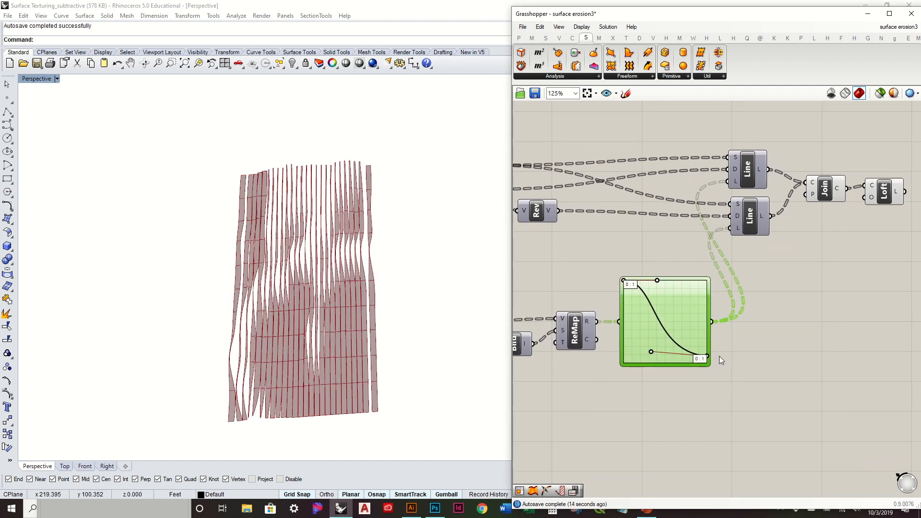
{"action": "left_click", "coordinate": [533, 41]}
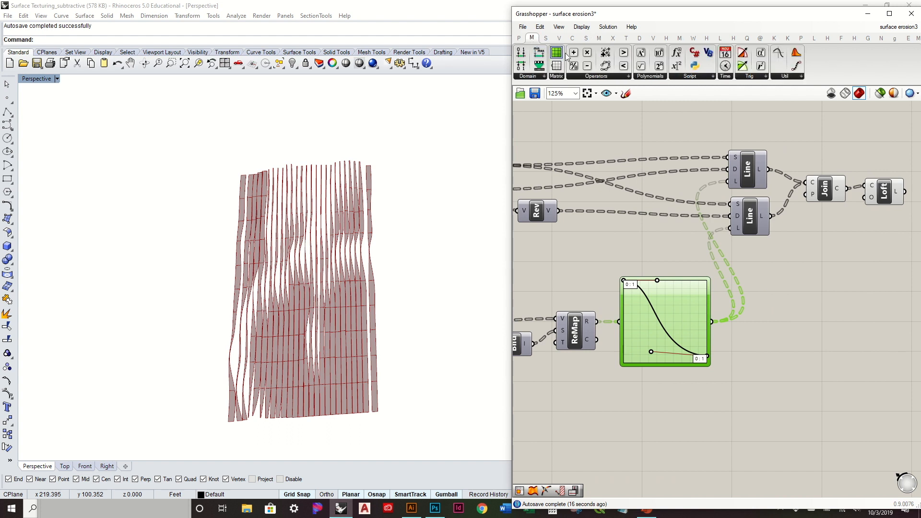
{"action": "left_click_drag", "start_coordinate": [767, 345], "coordinate": [756, 368]}
{"action": "left_click_drag", "start_coordinate": [714, 323], "coordinate": [738, 363]}
{"action": "double_click", "coordinate": [666, 392]}
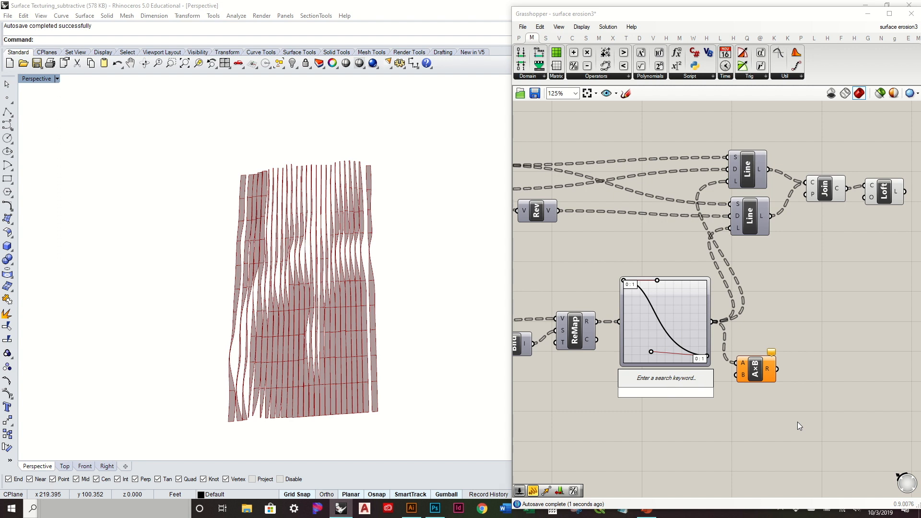
{"action": "type", "text": "2.5"}
{"action": "key", "text": "Return"}
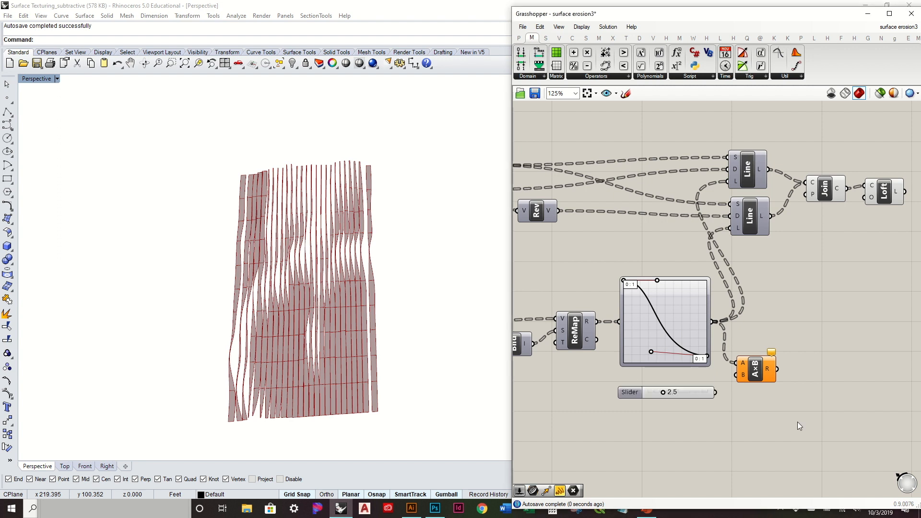
{"action": "left_click_drag", "start_coordinate": [715, 392], "coordinate": [737, 375]}
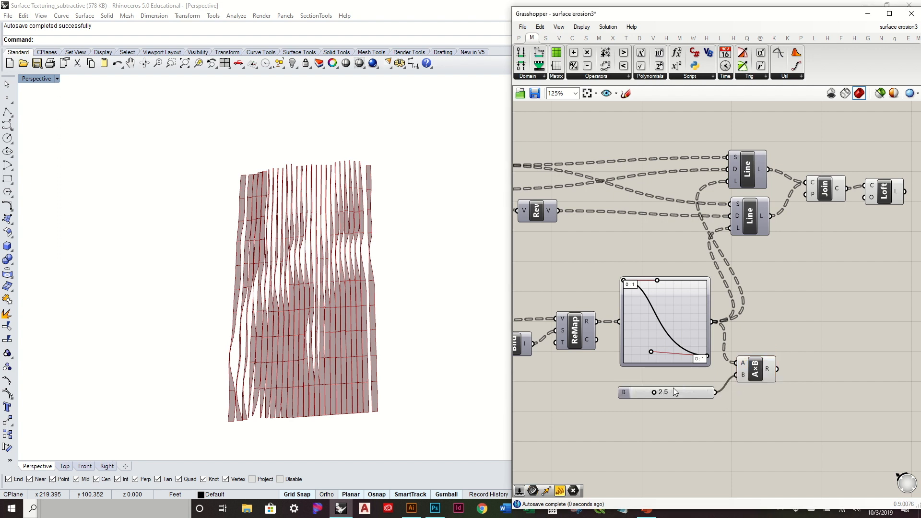
- Set the multiplier slider to 1.2 and connect the Multiplication result to the L inputs of both Line components
{"action": "left_click_drag", "start_coordinate": [653, 394], "coordinate": [644, 399]}
{"action": "right_click_drag", "start_coordinate": [766, 364], "coordinate": [724, 395]}
{"action": "left_click_drag", "start_coordinate": [735, 352], "coordinate": [691, 263]}
{"action": "left_click_drag", "start_coordinate": [732, 402], "coordinate": [694, 218]}
- Reduce the multiplier slider to 1.0 and check the spacing between the lofted strips
{"action": "right_click_drag", "start_coordinate": [384, 313], "coordinate": [290, 288]}
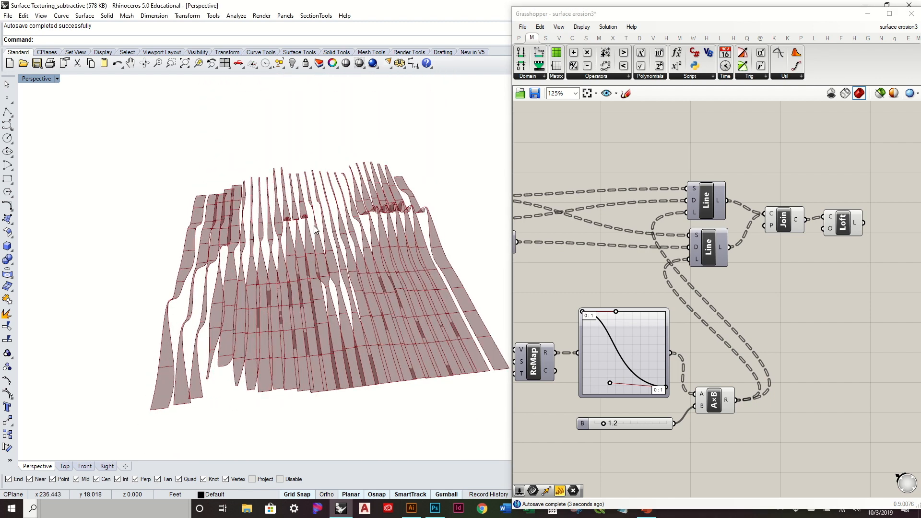
{"action": "scroll", "coordinate": [622, 421], "scroll_direction": "up", "scroll_amount": 3}
{"action": "left_click_drag", "start_coordinate": [598, 432], "coordinate": [595, 430]}
{"action": "mouse_move", "coordinate": [347, 375]}
{"action": "right_mouse_down"}
{"action": "mouse_move", "coordinate": [347, 343]}
{"action": "mouse_move", "coordinate": [404, 372]}
{"action": "mouse_move", "coordinate": [383, 367]}
{"action": "mouse_move", "coordinate": [374, 396]}
{"action": "mouse_move", "coordinate": [388, 386]}
{"action": "mouse_move", "coordinate": [401, 269]}
{"action": "mouse_move", "coordinate": [290, 287]}
{"action": "mouse_move", "coordinate": [320, 338]}
{"action": "right_mouse_up"}
{"action": "scroll", "coordinate": [646, 274], "scroll_direction": "down", "scroll_amount": 2}
- Bake the Loft component's strips onto Layer 02
{"action": "right_click_drag", "start_coordinate": [843, 201], "coordinate": [752, 254]}
{"action": "left_click", "coordinate": [769, 231]}
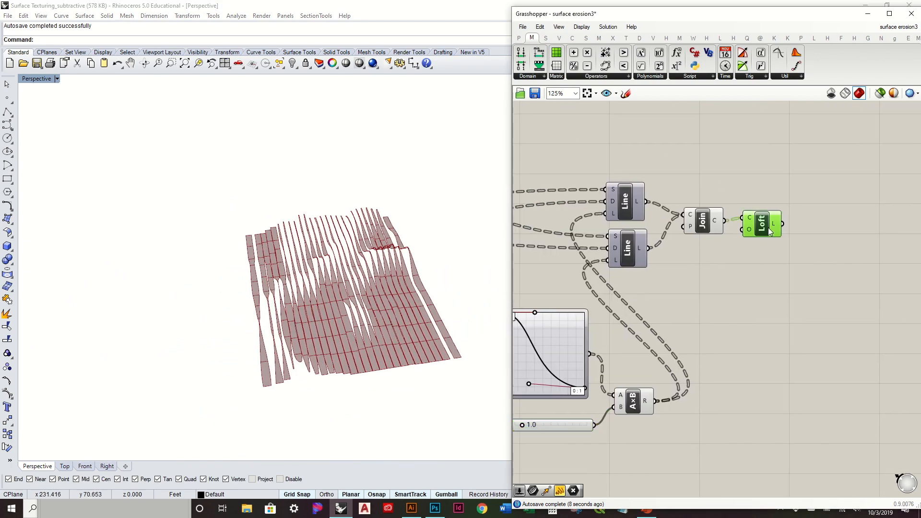
{"action": "right_click", "coordinate": [764, 224]}
{"action": "left_click", "coordinate": [791, 267]}
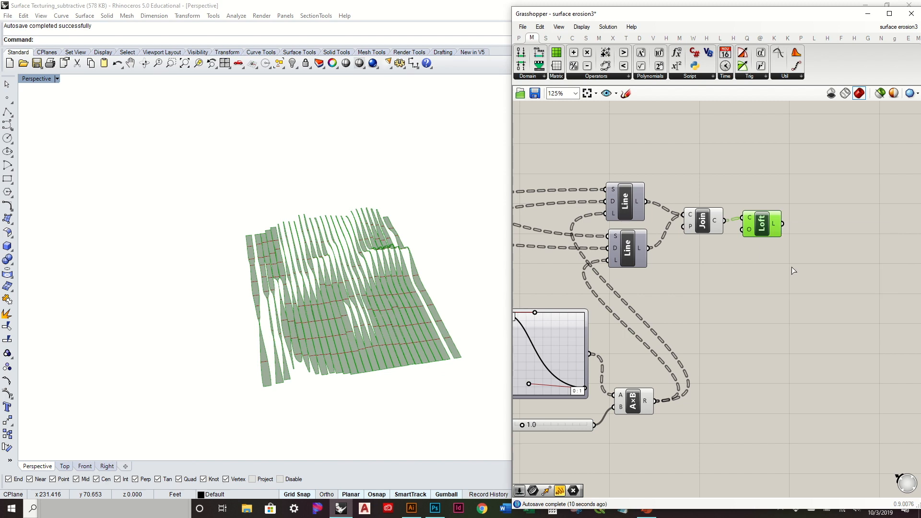
{"action": "left_click", "coordinate": [788, 210]}
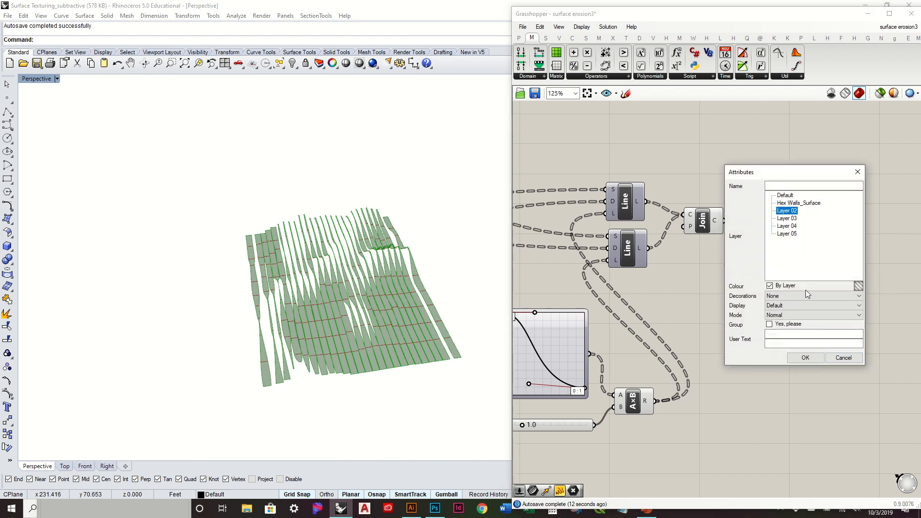
{"action": "left_click", "coordinate": [805, 359]}
- Turn off the preview of the lower definition's components, from the line and elevation remapping parts through to Loft
{"action": "scroll", "coordinate": [828, 364], "scroll_direction": "down", "scroll_amount": 4}
{"action": "left_click_drag", "start_coordinate": [848, 429], "coordinate": [543, 236]}
{"action": "middle_click", "coordinate": [578, 240]}
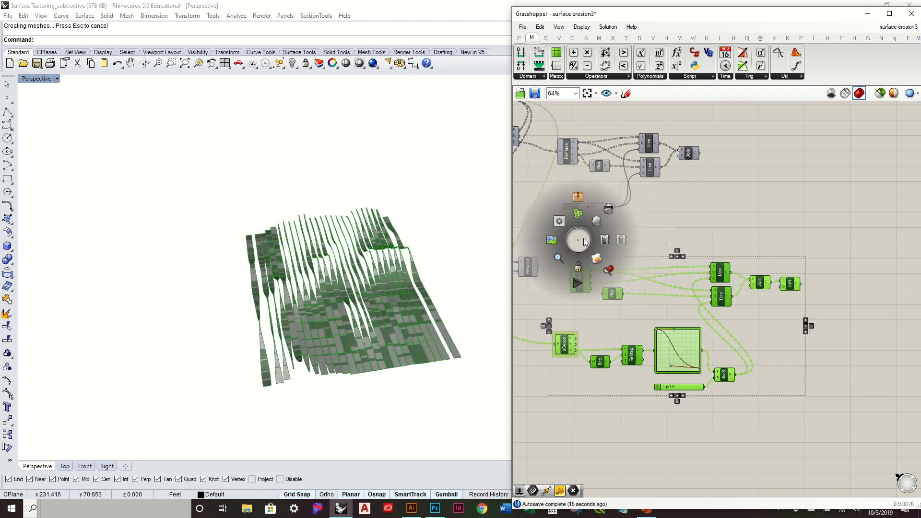
{"action": "left_click", "coordinate": [609, 210]}
{"action": "left_click", "coordinate": [738, 237]}
- Select all the baked strips and move them away from their original location in the model
{"action": "scroll", "coordinate": [391, 280], "scroll_direction": "down", "scroll_amount": 3}
{"action": "mouse_move", "coordinate": [390, 280]}
{"action": "right_mouse_down"}
{"action": "mouse_move", "coordinate": [410, 360]}
{"action": "mouse_move", "coordinate": [421, 245]}
{"action": "mouse_move", "coordinate": [408, 312]}
{"action": "mouse_move", "coordinate": [405, 276]}
{"action": "right_mouse_up"}
{"action": "left_click_drag", "start_coordinate": [223, 200], "coordinate": [487, 420]}
{"action": "left_click_drag", "start_coordinate": [380, 276], "coordinate": [196, 335]}
{"action": "mouse_move", "coordinate": [288, 282]}
{"action": "right_mouse_down"}
{"action": "mouse_move", "coordinate": [355, 283]}
{"action": "mouse_move", "coordinate": [355, 344]}
{"action": "mouse_move", "coordinate": [441, 278]}
{"action": "mouse_move", "coordinate": [376, 245]}
{"action": "mouse_move", "coordinate": [308, 294]}
{"action": "mouse_move", "coordinate": [302, 329]}
{"action": "mouse_move", "coordinate": [288, 343]}
{"action": "mouse_move", "coordinate": [321, 308]}
{"action": "mouse_move", "coordinate": [325, 259]}
{"action": "mouse_move", "coordinate": [403, 316]}
{"action": "mouse_move", "coordinate": [384, 325]}
{"action": "mouse_move", "coordinate": [354, 273]}
{"action": "mouse_move", "coordinate": [391, 293]}
{"action": "mouse_move", "coordinate": [443, 250]}
{"action": "mouse_move", "coordinate": [478, 276]}
{"action": "mouse_move", "coordinate": [370, 251]}
{"action": "mouse_move", "coordinate": [479, 246]}
{"action": "mouse_move", "coordinate": [456, 329]}
{"action": "mouse_move", "coordinate": [425, 372]}
{"action": "right_mouse_up"}
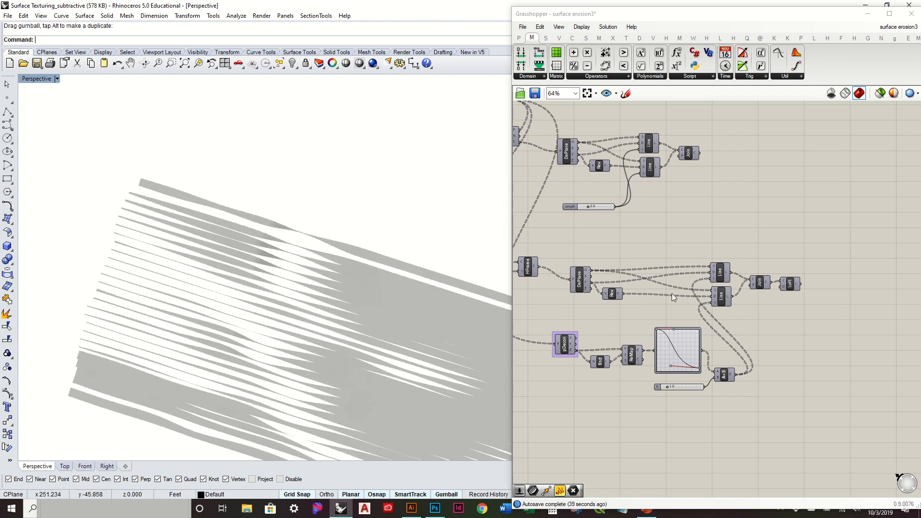
- Examine the baked strips from several angles and review the layout of the whole definition
{"action": "scroll", "coordinate": [792, 283], "scroll_direction": "down", "scroll_amount": 2}
{"action": "right_click_drag", "start_coordinate": [766, 242], "coordinate": [831, 287]}
{"action": "right_click_drag", "start_coordinate": [365, 271], "coordinate": [366, 255]}
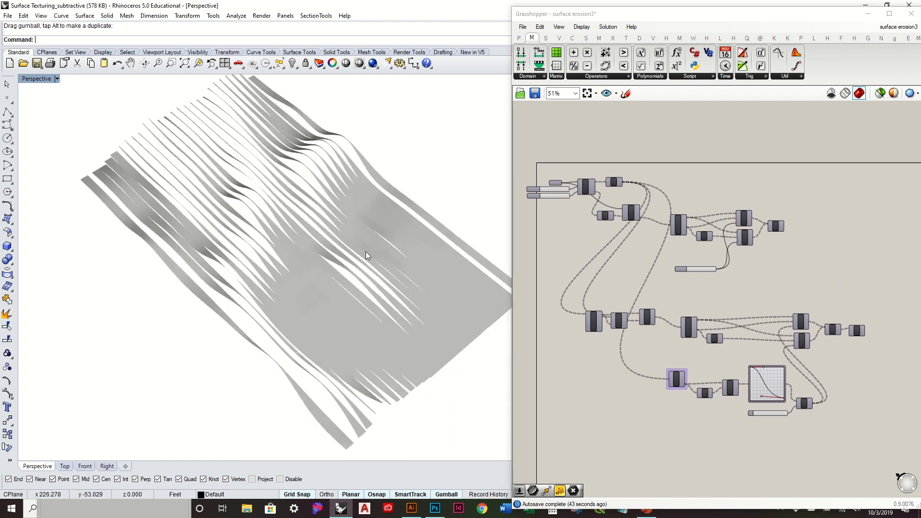
{"action": "right_click_drag", "start_coordinate": [402, 232], "coordinate": [284, 325], "text": "shift"}
{"action": "right_click_drag", "start_coordinate": [729, 268], "coordinate": [732, 238]}
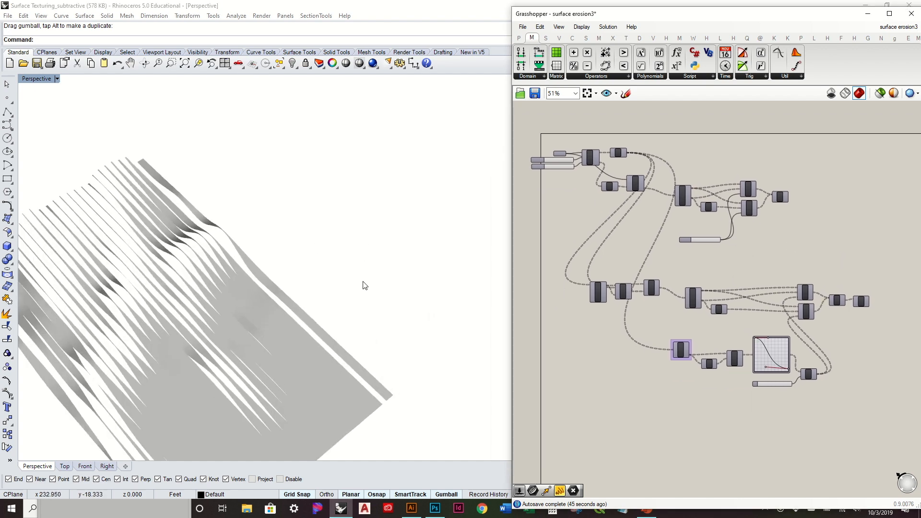
{"action": "right_click_drag", "start_coordinate": [365, 285], "coordinate": [240, 305]}
{"action": "scroll", "coordinate": [584, 165], "scroll_direction": "up", "scroll_amount": 2}
{"action": "right_click_drag", "start_coordinate": [719, 199], "coordinate": [669, 215]}
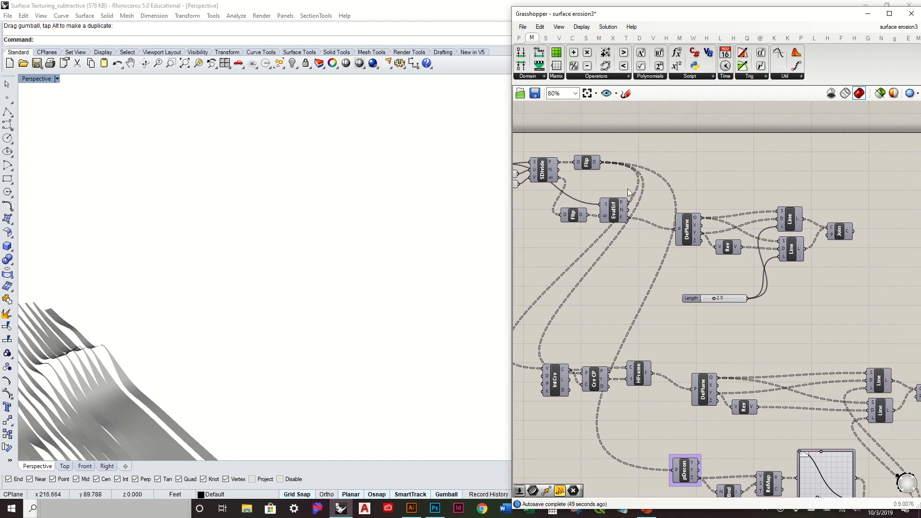
- Turn off the preview of the Srf surface parameter at the start of the definition
{"action": "right_click_drag", "start_coordinate": [629, 192], "coordinate": [745, 193]}
{"action": "right_click_drag", "start_coordinate": [741, 238], "coordinate": [688, 225]}
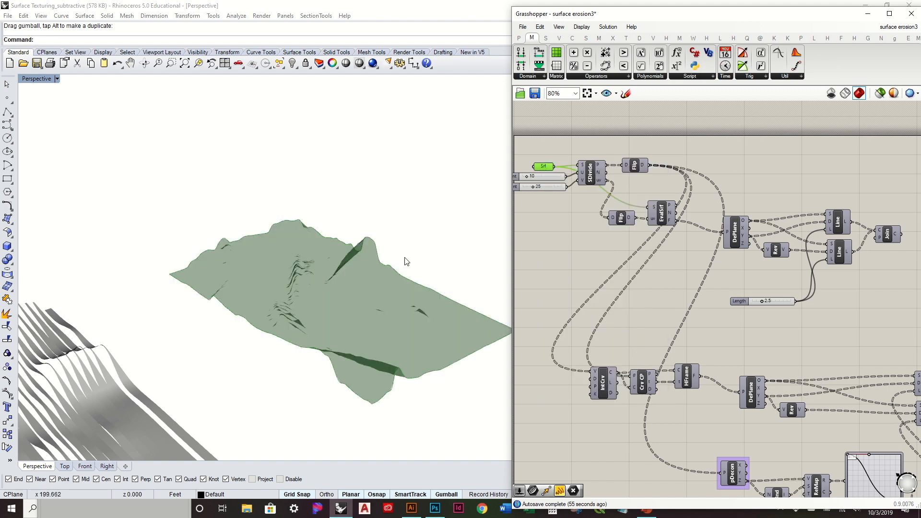
{"action": "scroll", "coordinate": [420, 263], "scroll_direction": "up", "scroll_amount": 3}
{"action": "scroll", "coordinate": [568, 153], "scroll_direction": "down", "scroll_amount": 3}
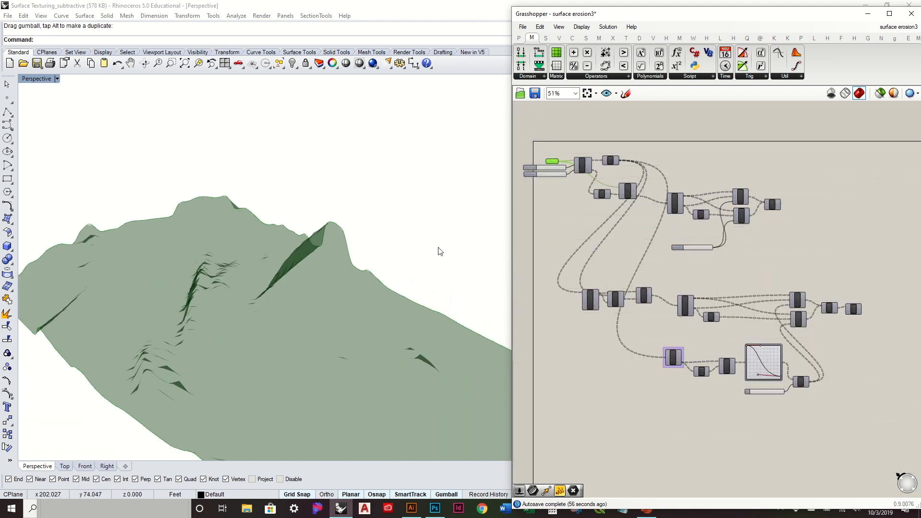
{"action": "right_click_drag", "start_coordinate": [439, 213], "coordinate": [441, 153], "text": "shift"}
{"action": "right_click", "coordinate": [555, 162]}
{"action": "left_click", "coordinate": [571, 179]}
- Turn on the preview of the SDivide component so its division points show in the model
{"action": "scroll", "coordinate": [601, 153], "scroll_direction": "up", "scroll_amount": 3}
{"action": "right_click_drag", "start_coordinate": [600, 153], "coordinate": [673, 167]}
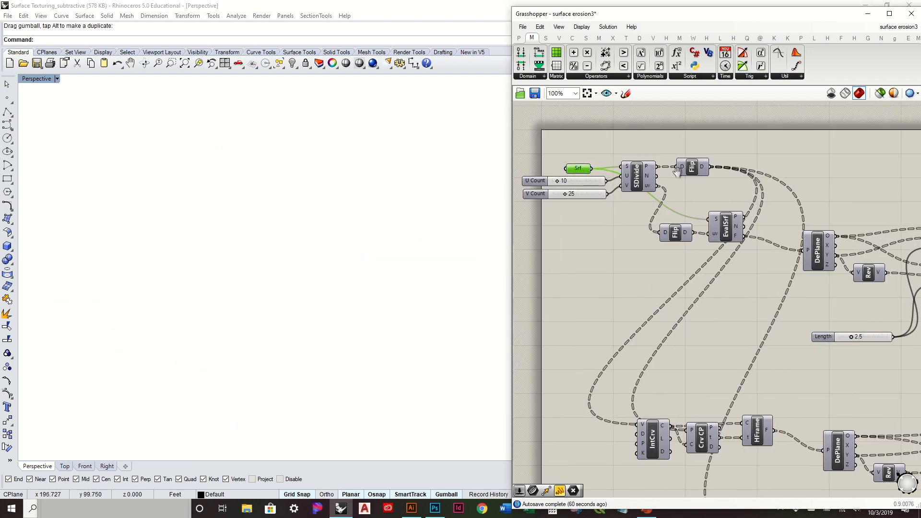
{"action": "right_click_drag", "start_coordinate": [724, 229], "coordinate": [713, 232]}
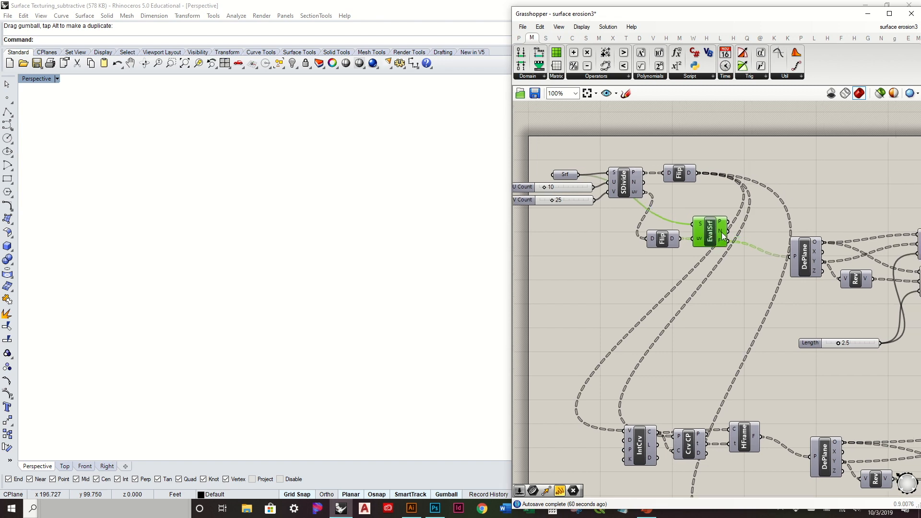
{"action": "mouse_move", "coordinate": [722, 235]}
{"action": "right_click_drag", "start_coordinate": [723, 235], "coordinate": [663, 246]}
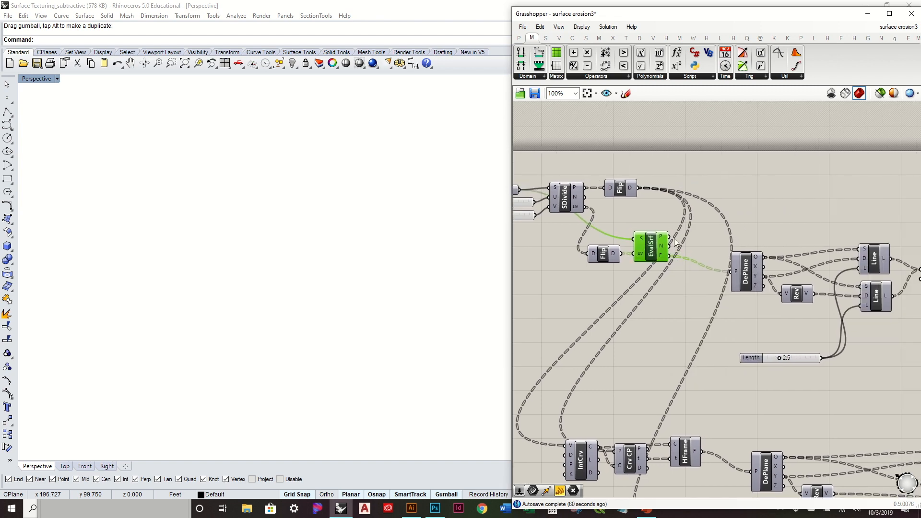
{"action": "left_click", "coordinate": [730, 220]}
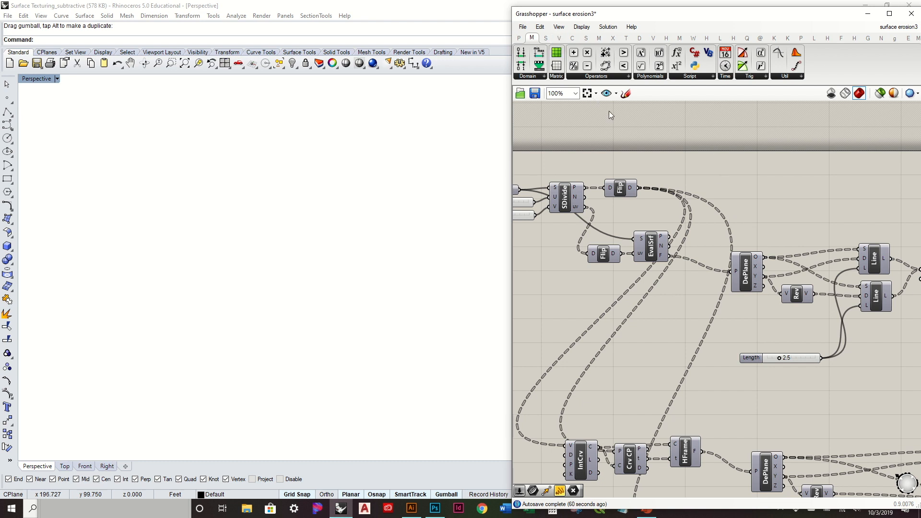
{"action": "right_click_drag", "start_coordinate": [657, 242], "coordinate": [661, 230]}
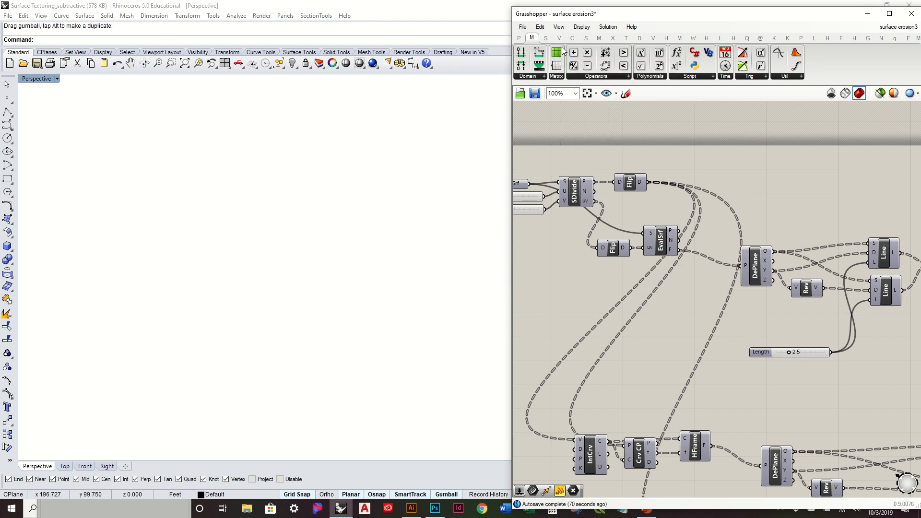
{"action": "right_click", "coordinate": [577, 194]}
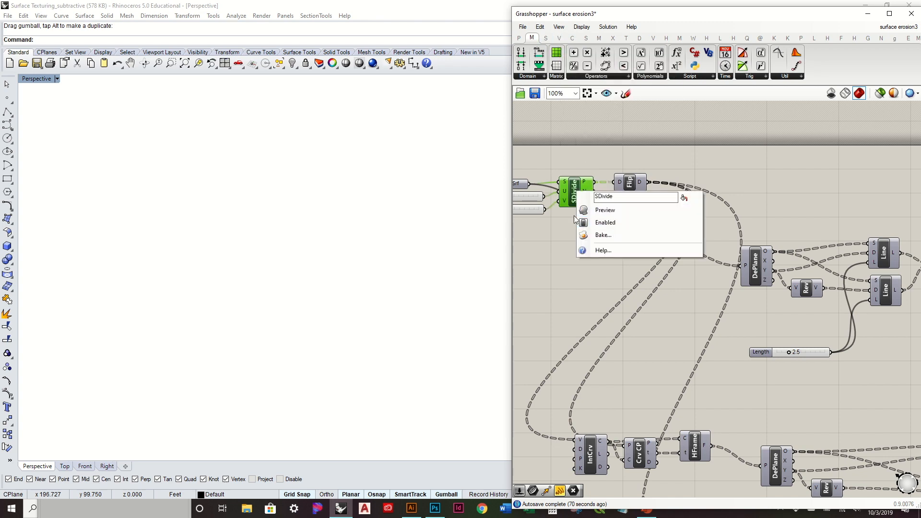
{"action": "left_click", "coordinate": [612, 226]}
{"action": "left_click", "coordinate": [727, 134]}
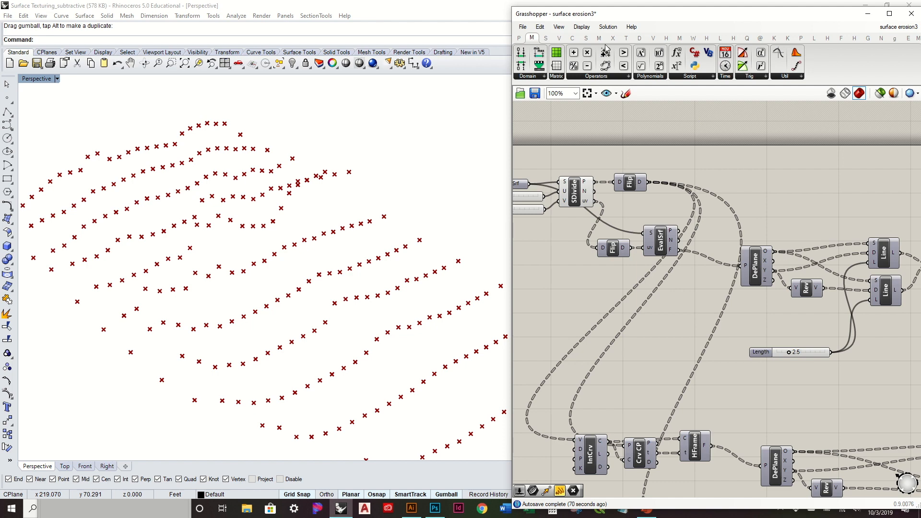
- Add a Line SDL component near the first Flip and connect the flipped points to its start input
{"action": "left_click", "coordinate": [571, 38]}
{"action": "left_click_drag", "start_coordinate": [644, 67], "coordinate": [717, 168]}
- Stack the two Flip components, placing the uv Flip directly beneath the points Flip
{"action": "left_click_drag", "start_coordinate": [628, 186], "coordinate": [622, 188]}
{"action": "left_click_drag", "start_coordinate": [614, 258], "coordinate": [626, 205]}
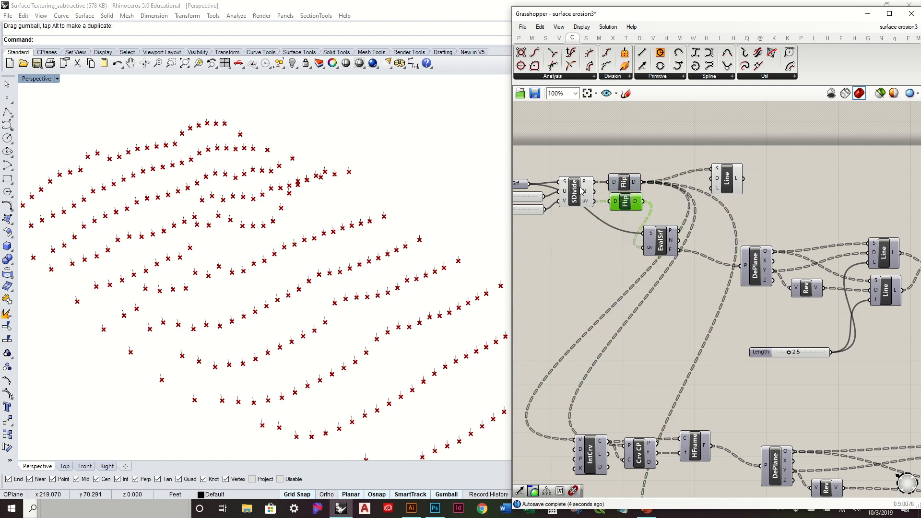
{"action": "right_click_drag", "start_coordinate": [645, 192], "coordinate": [591, 192]}
{"action": "scroll", "coordinate": [536, 177], "scroll_direction": "up", "scroll_amount": 3}
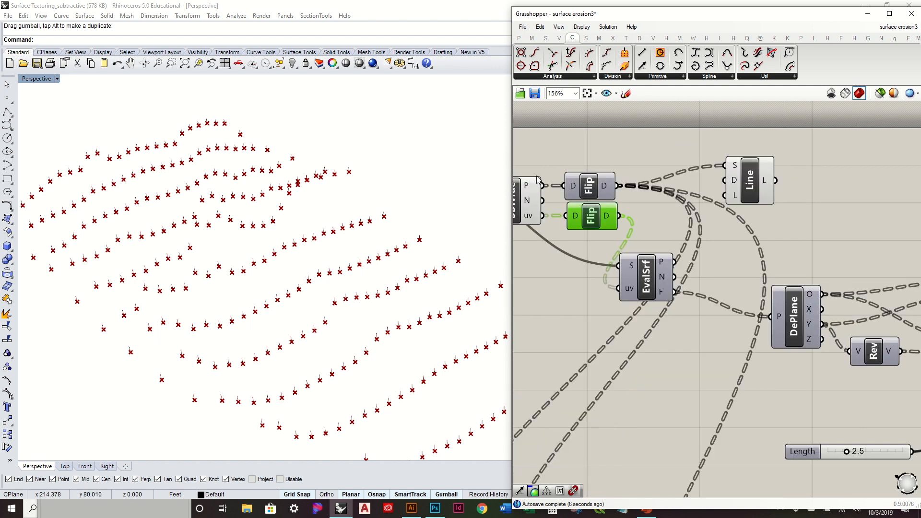
- Connect EvalSrf's normals to the new Line's direction input and inspect the normal lines in the model
{"action": "left_click_drag", "start_coordinate": [671, 298], "coordinate": [699, 272]}
{"action": "right_click_drag", "start_coordinate": [734, 244], "coordinate": [671, 264]}
{"action": "left_click", "coordinate": [683, 284]}
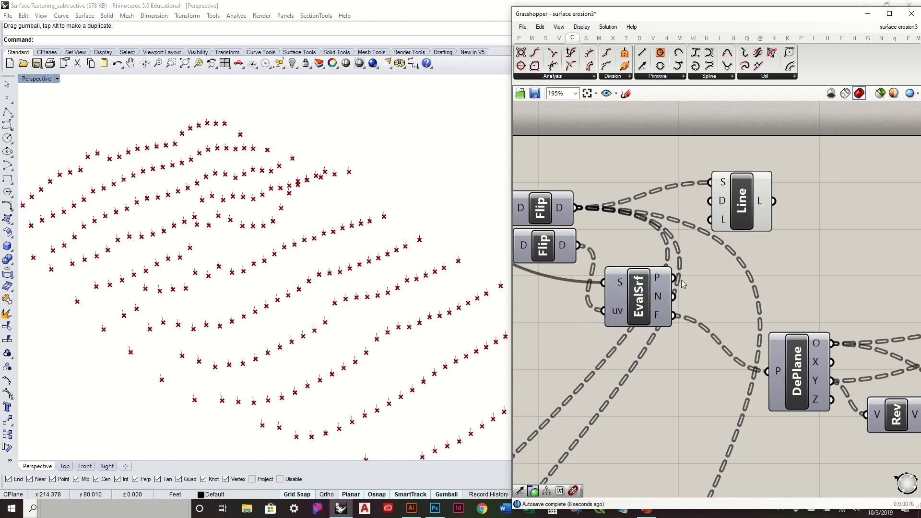
{"action": "left_click_drag", "start_coordinate": [673, 297], "coordinate": [710, 201]}
{"action": "right_click_drag", "start_coordinate": [470, 255], "coordinate": [246, 283]}
{"action": "scroll", "coordinate": [246, 282], "scroll_direction": "up", "scroll_amount": 5}
{"action": "right_click_drag", "start_coordinate": [248, 243], "coordinate": [350, 243]}
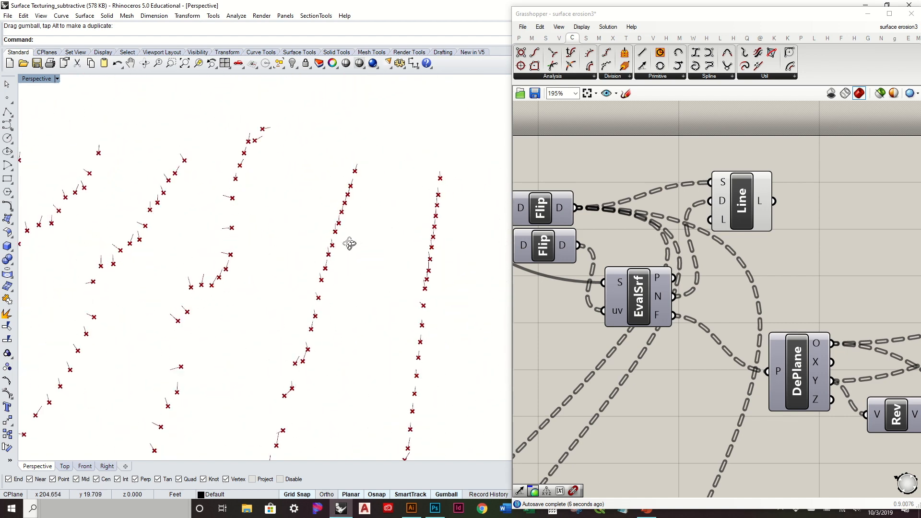
- Delete the Line component that draws the surface normals
{"action": "left_click", "coordinate": [749, 206]}
{"action": "left_click", "coordinate": [833, 223]}
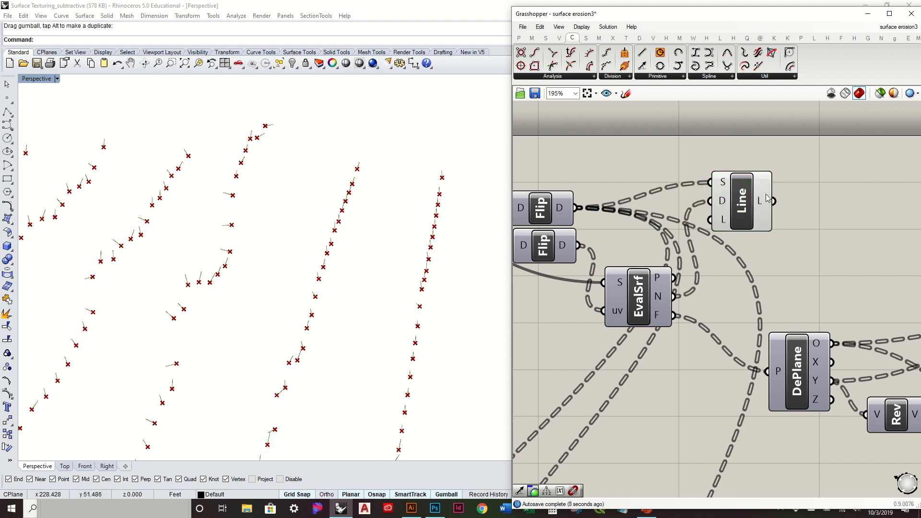
{"action": "left_click", "coordinate": [751, 217]}
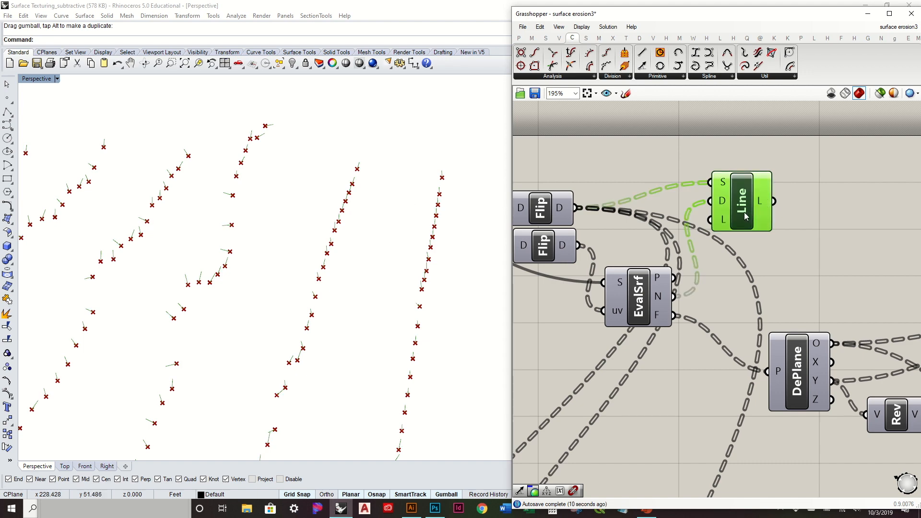
{"action": "key", "text": "Delete"}
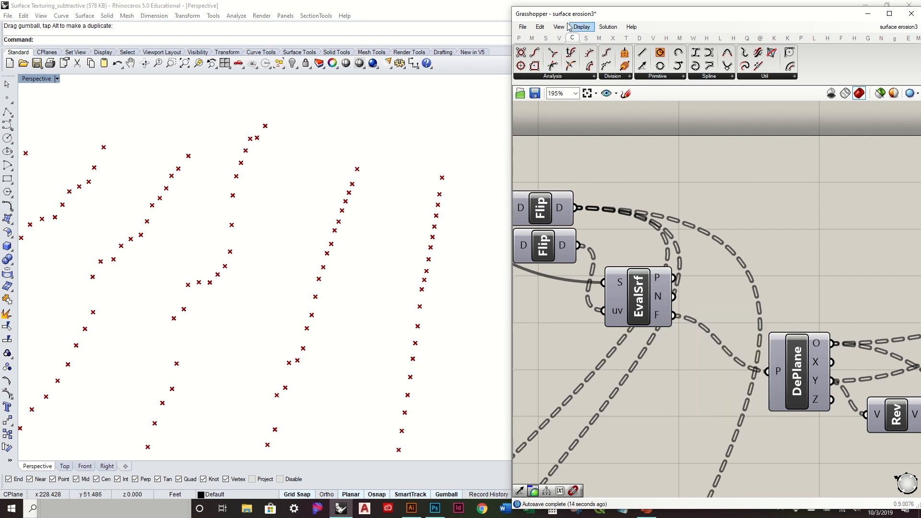
- Add a vector Angle component and connect EvalSrf's normals to its A input
{"action": "left_click", "coordinate": [558, 39]}
{"action": "left_click", "coordinate": [715, 77]}
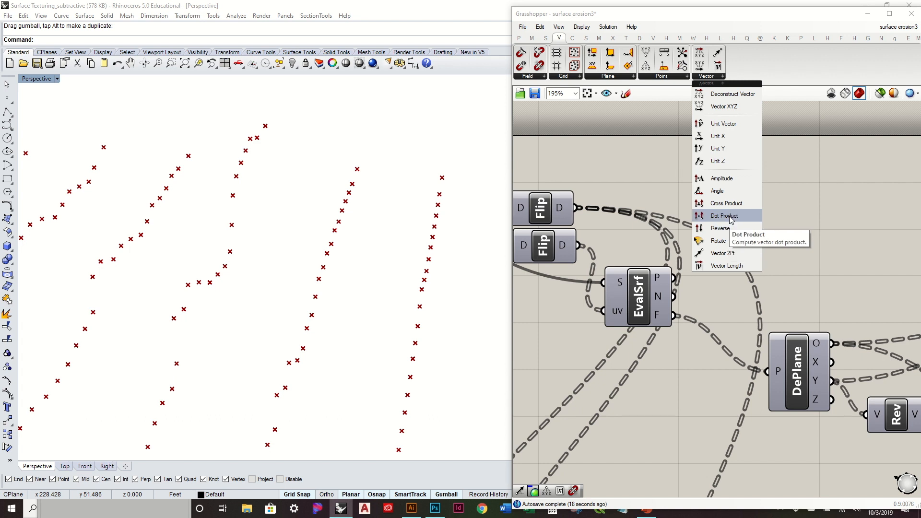
{"action": "left_click", "coordinate": [717, 190]}
{"action": "left_click", "coordinate": [815, 188]}
{"action": "left_click_drag", "start_coordinate": [673, 297], "coordinate": [782, 168]}
- Add a Unit Z vector, connect it to the Angle component's B input, and place it close beside Angle
{"action": "double_click", "coordinate": [658, 203]}
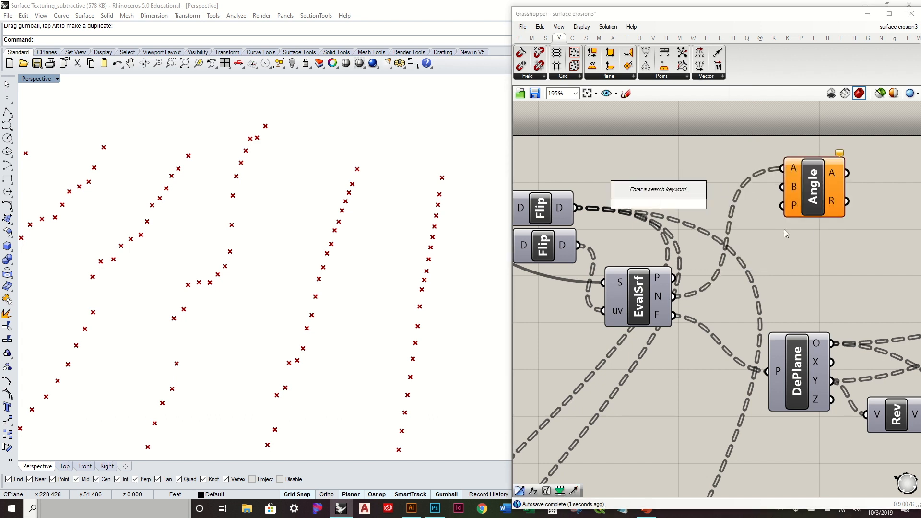
{"action": "type", "text": "z"}
{"action": "left_click", "coordinate": [654, 193]}
{"action": "left_click_drag", "start_coordinate": [679, 203], "coordinate": [749, 190]}
{"action": "right_click_drag", "start_coordinate": [750, 190], "coordinate": [646, 195]}
{"action": "left_click", "coordinate": [709, 201]}
{"action": "left_click_drag", "start_coordinate": [709, 201], "coordinate": [704, 202]}
{"action": "left_click", "coordinate": [752, 181]}
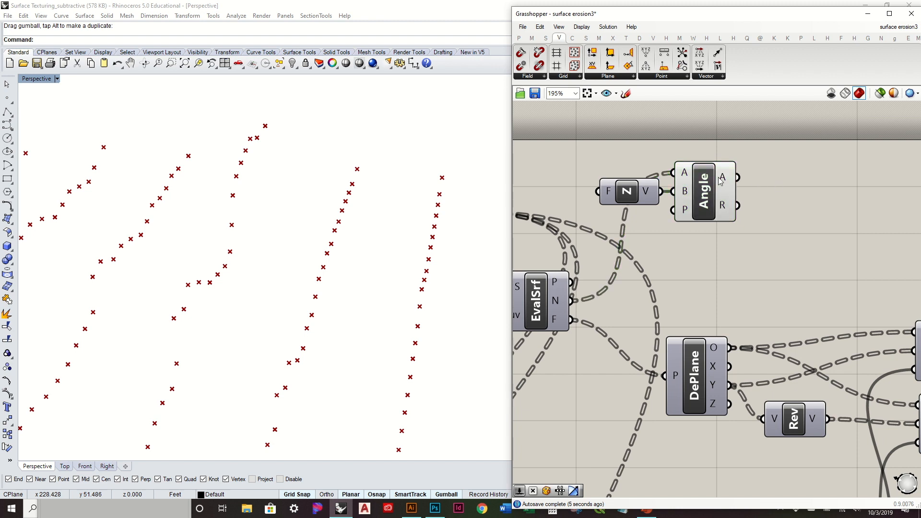
- Add a Remap Numbers component next to Angle and connect the angle output to its value input
{"action": "mouse_move", "coordinate": [719, 180]}
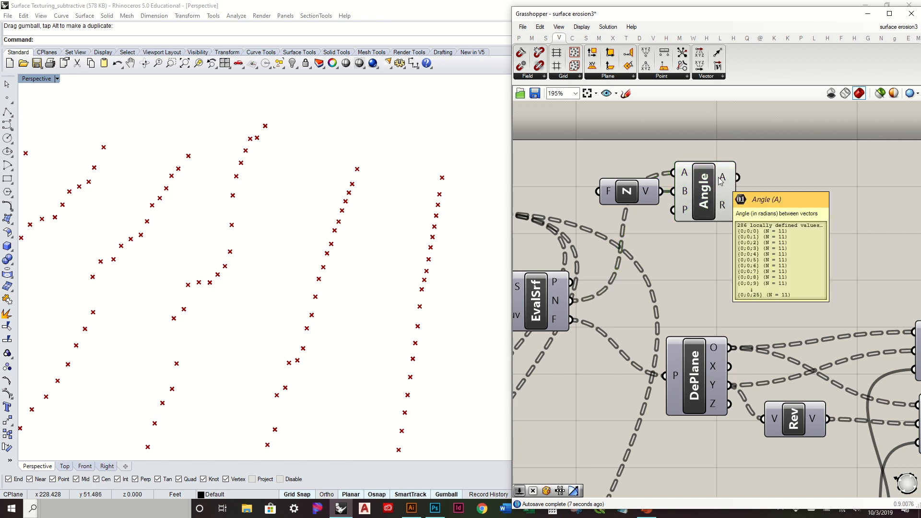
{"action": "scroll", "coordinate": [765, 188], "scroll_direction": "down", "scroll_amount": 4}
{"action": "right_click_drag", "start_coordinate": [795, 204], "coordinate": [777, 209]}
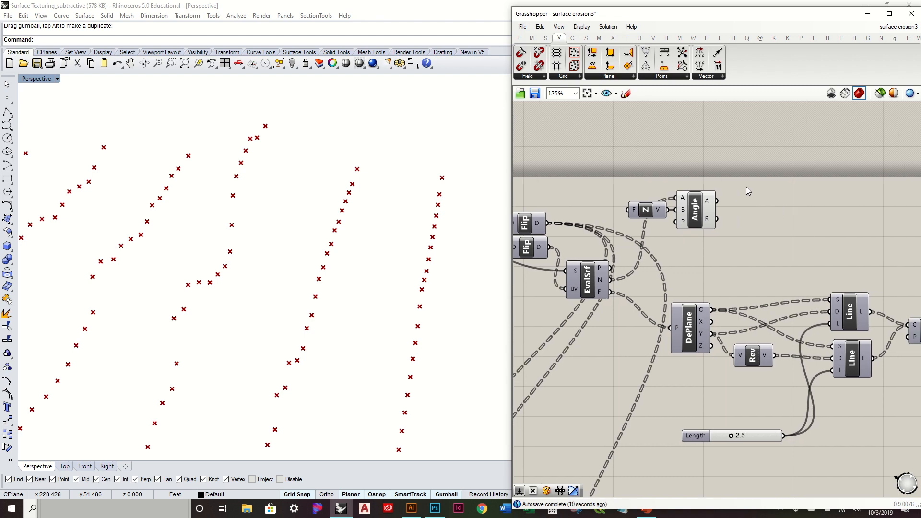
{"action": "left_click", "coordinate": [532, 39]}
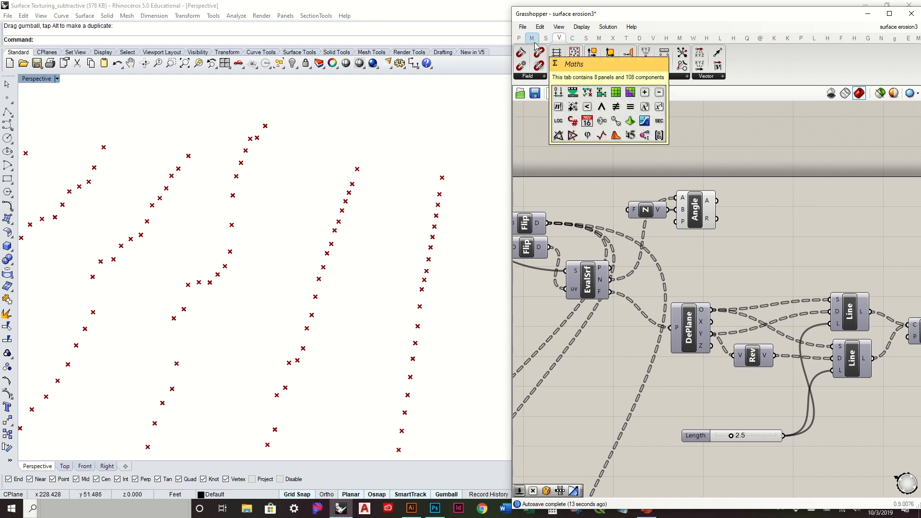
{"action": "left_click_drag", "start_coordinate": [775, 197], "coordinate": [748, 178]}
{"action": "left_click_drag", "start_coordinate": [757, 194], "coordinate": [764, 218]}
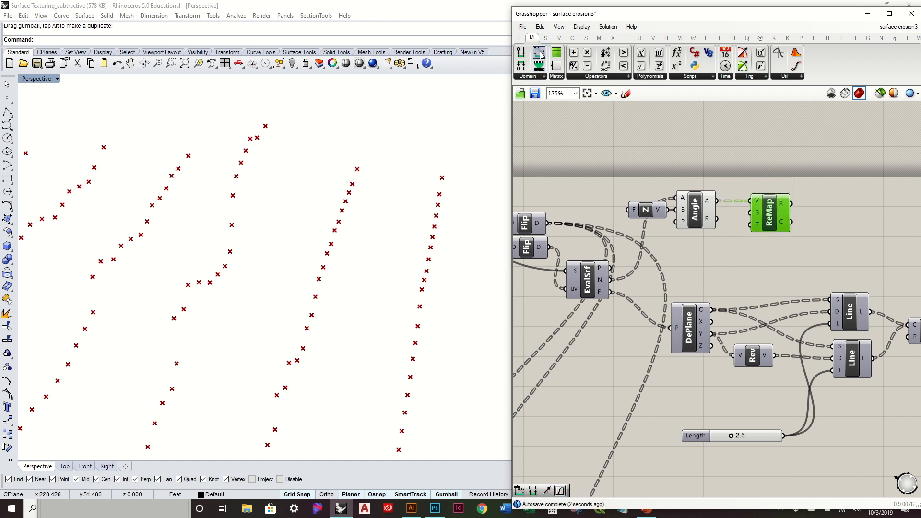
- Add a Bounds component below Angle, feed it the angle values, and space ReMap farther out
{"action": "left_click_drag", "start_coordinate": [728, 269], "coordinate": [728, 269]}
{"action": "left_click_drag", "start_coordinate": [716, 201], "coordinate": [710, 266]}
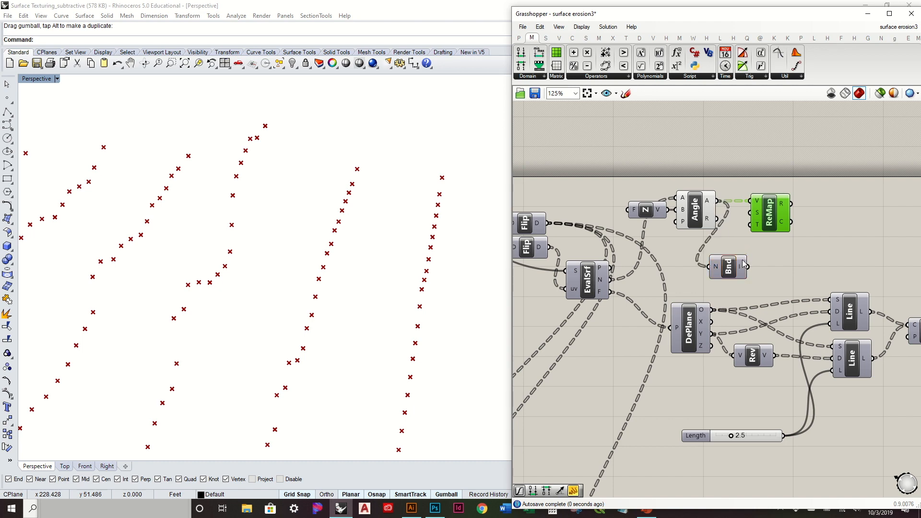
{"action": "right_click_drag", "start_coordinate": [749, 238], "coordinate": [670, 234]}
{"action": "left_click_drag", "start_coordinate": [690, 212], "coordinate": [728, 208]}
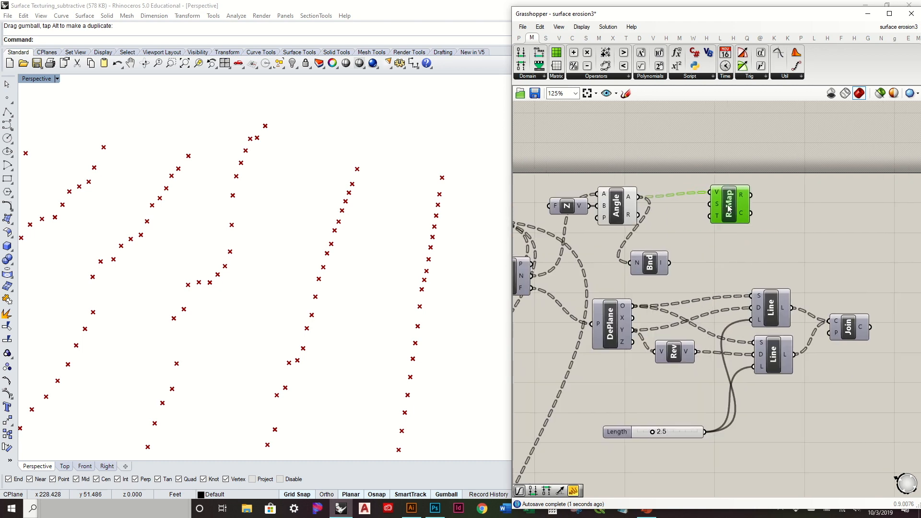
{"action": "left_click_drag", "start_coordinate": [652, 268], "coordinate": [661, 260]}
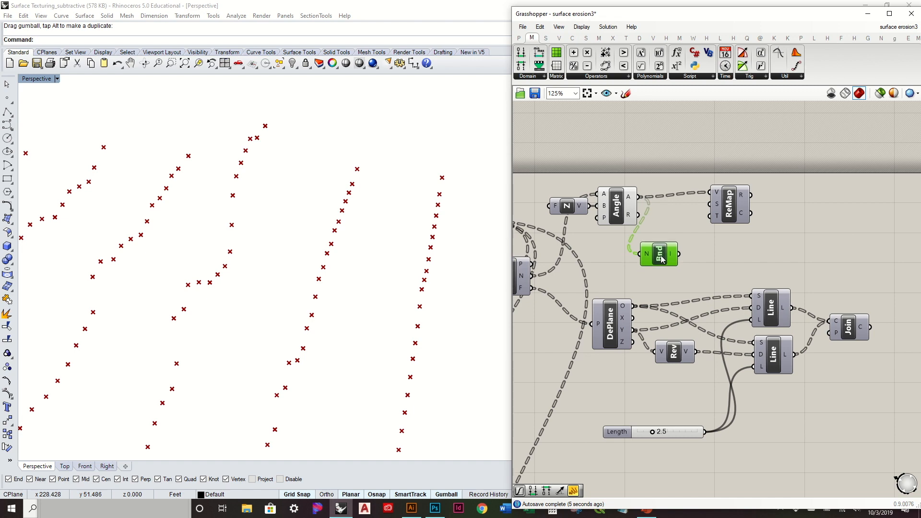
{"action": "left_click_drag", "start_coordinate": [662, 259], "coordinate": [661, 255]}
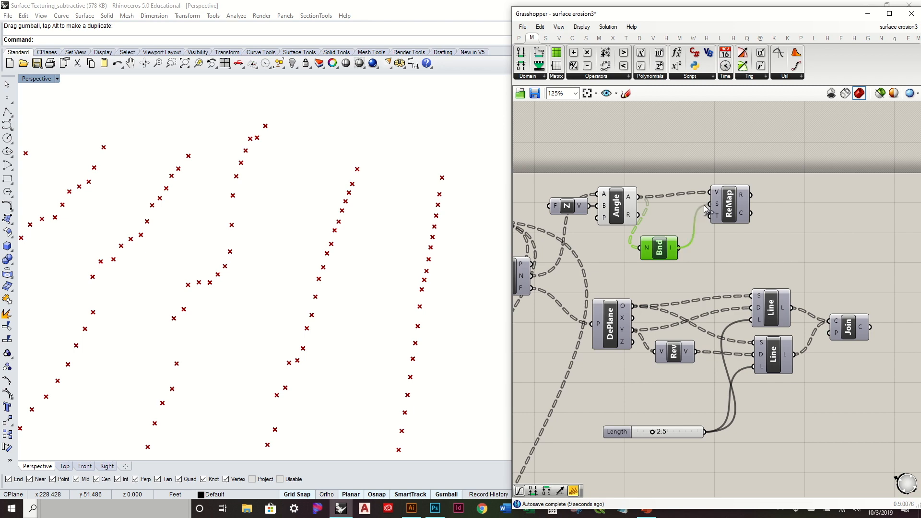
- Connect the Bounds output to ReMap's source domain input and place Bounds in line between Angle and ReMap
{"action": "left_click_drag", "start_coordinate": [705, 209], "coordinate": [711, 204]}
{"action": "left_click_drag", "start_coordinate": [728, 215], "coordinate": [729, 220]}
{"action": "left_click_drag", "start_coordinate": [662, 248], "coordinate": [681, 211]}
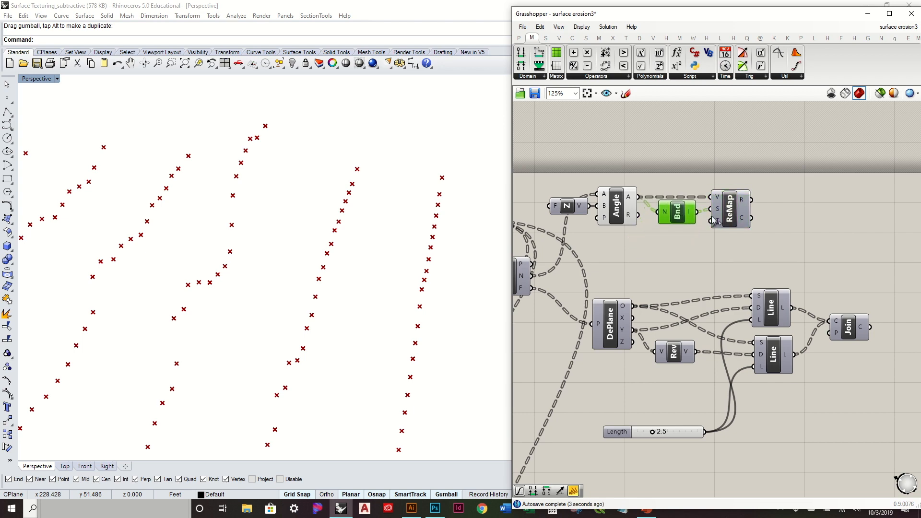
- Move the upper DePlane, Rev, Line, Join and Length slider group farther below the Angle and ReMap components
{"action": "right_click_drag", "start_coordinate": [713, 220], "coordinate": [685, 195]}
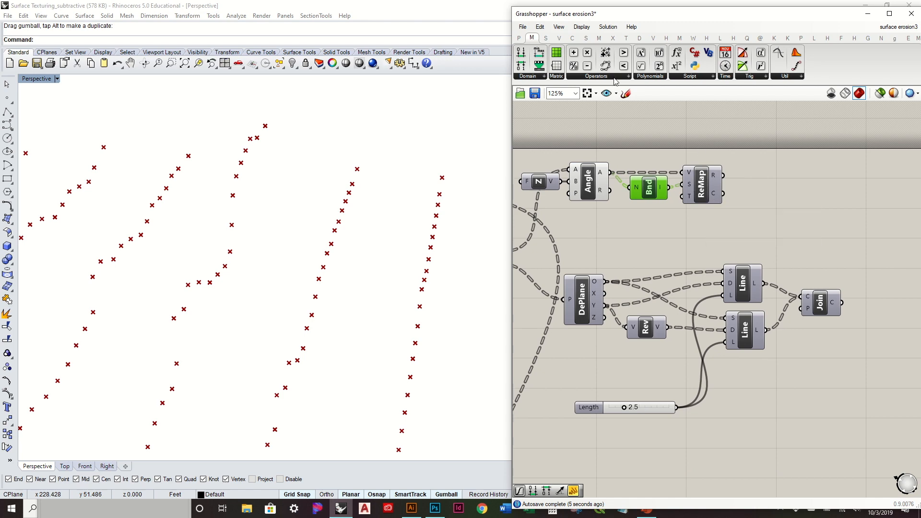
{"action": "scroll", "coordinate": [779, 301], "scroll_direction": "down", "scroll_amount": 3}
{"action": "left_click_drag", "start_coordinate": [835, 390], "coordinate": [606, 265]}
{"action": "left_click_drag", "start_coordinate": [650, 300], "coordinate": [659, 331]}
- Turn on the preview of the upper Join component to show its lines through the division points
{"action": "right_click_drag", "start_coordinate": [438, 288], "coordinate": [402, 288]}
{"action": "scroll", "coordinate": [816, 333], "scroll_direction": "up", "scroll_amount": 2}
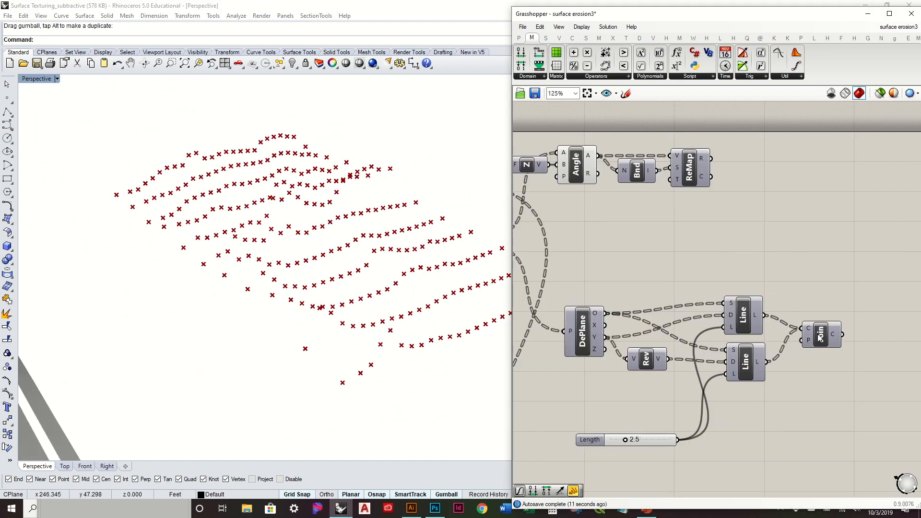
{"action": "right_click", "coordinate": [824, 339]}
{"action": "left_click", "coordinate": [823, 354]}
{"action": "right_click_drag", "start_coordinate": [403, 307], "coordinate": [326, 276]}
- Set the V Count slider feeding SDivide to 10
{"action": "right_click_drag", "start_coordinate": [592, 245], "coordinate": [821, 232]}
{"action": "scroll", "coordinate": [591, 205], "scroll_direction": "up", "scroll_amount": 4}
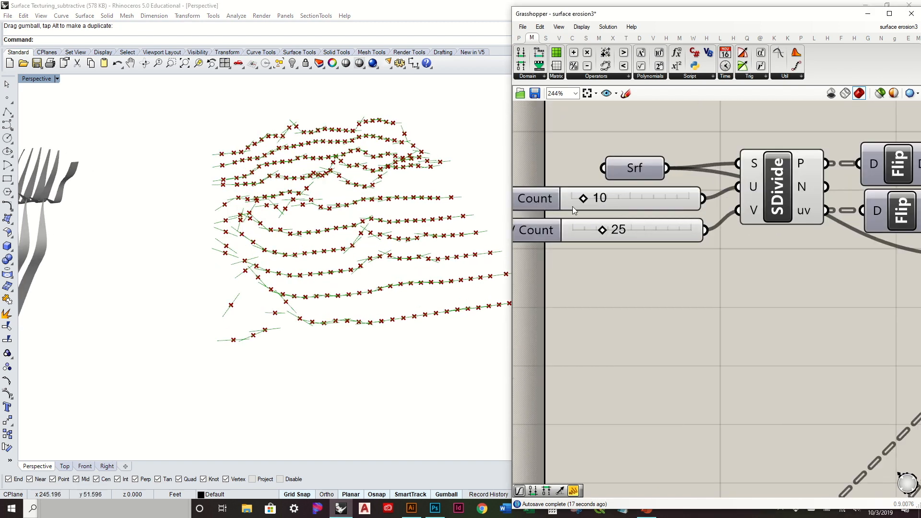
{"action": "left_click_drag", "start_coordinate": [580, 203], "coordinate": [587, 236]}
{"action": "mouse_move", "coordinate": [472, 237]}
{"action": "right_mouse_down"}
{"action": "mouse_move", "coordinate": [451, 300]}
{"action": "mouse_move", "coordinate": [448, 233]}
{"action": "mouse_move", "coordinate": [456, 231]}
{"action": "right_mouse_up"}
{"action": "left_click", "coordinate": [667, 279]}
- Examine the joined lines beside the baked strips from several angles and review the angle remapping components
{"action": "scroll", "coordinate": [669, 280], "scroll_direction": "down", "scroll_amount": 3}
{"action": "right_click_drag", "start_coordinate": [751, 269], "coordinate": [555, 245]}
{"action": "right_click_drag", "start_coordinate": [758, 249], "coordinate": [754, 216]}
{"action": "right_click_drag", "start_coordinate": [355, 213], "coordinate": [368, 211]}
{"action": "right_click_drag", "start_coordinate": [316, 240], "coordinate": [297, 230]}
{"action": "right_click_drag", "start_coordinate": [152, 272], "coordinate": [438, 233]}
{"action": "right_click_drag", "start_coordinate": [880, 238], "coordinate": [849, 297]}
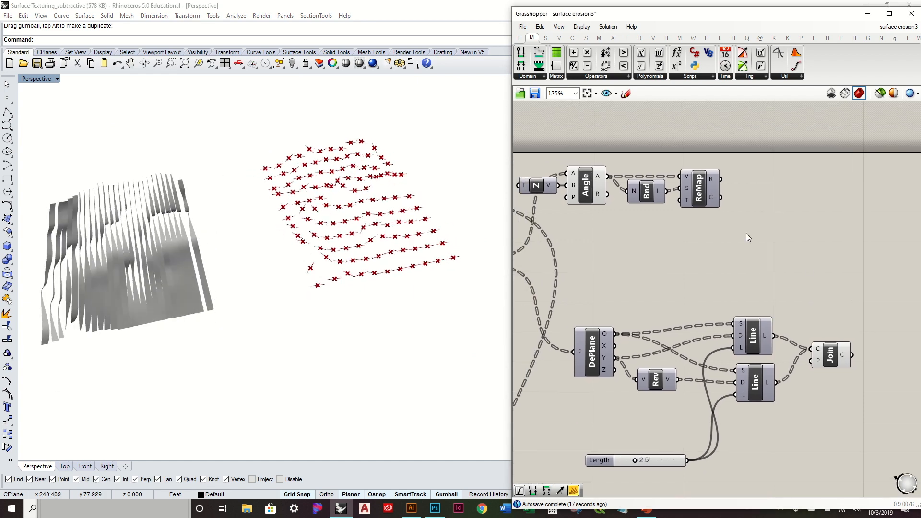
{"action": "scroll", "coordinate": [586, 164], "scroll_direction": "up", "scroll_amount": 2}
{"action": "left_click", "coordinate": [603, 192]}
{"action": "right_click_drag", "start_coordinate": [537, 238], "coordinate": [708, 214]}
{"action": "scroll", "coordinate": [665, 222], "scroll_direction": "down", "scroll_amount": 2}
{"action": "right_click_drag", "start_coordinate": [698, 265], "coordinate": [770, 243]}
{"action": "left_click", "coordinate": [607, 185]}
{"action": "right_click", "coordinate": [609, 187]}
{"action": "left_click", "coordinate": [643, 210]}
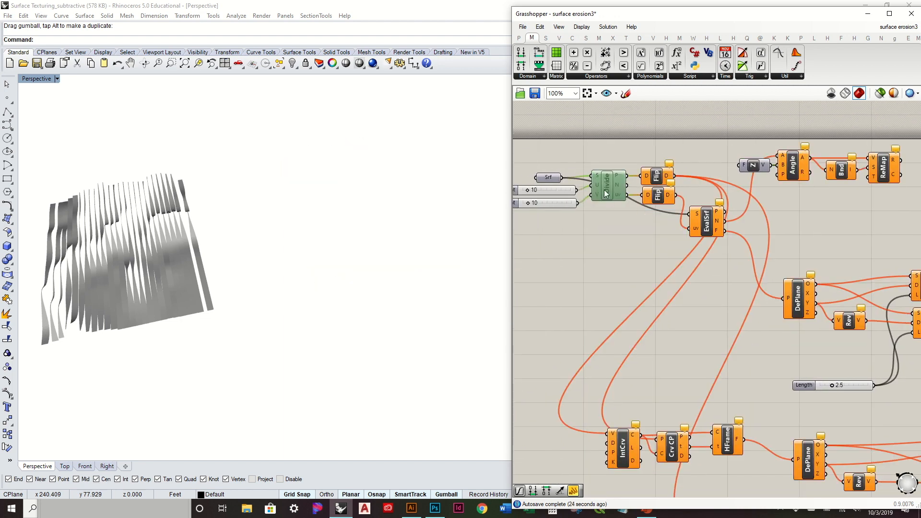
{"action": "right_click", "coordinate": [606, 192]}
{"action": "left_click", "coordinate": [640, 223]}
- Turn off the preview of SDivide so only the joined lines show beside the baked strips
{"action": "right_click", "coordinate": [607, 190]}
{"action": "left_click", "coordinate": [632, 207]}
{"action": "mouse_move", "coordinate": [367, 202]}
{"action": "right_mouse_down"}
{"action": "mouse_move", "coordinate": [356, 262]}
{"action": "mouse_move", "coordinate": [358, 214]}
{"action": "right_mouse_up"}
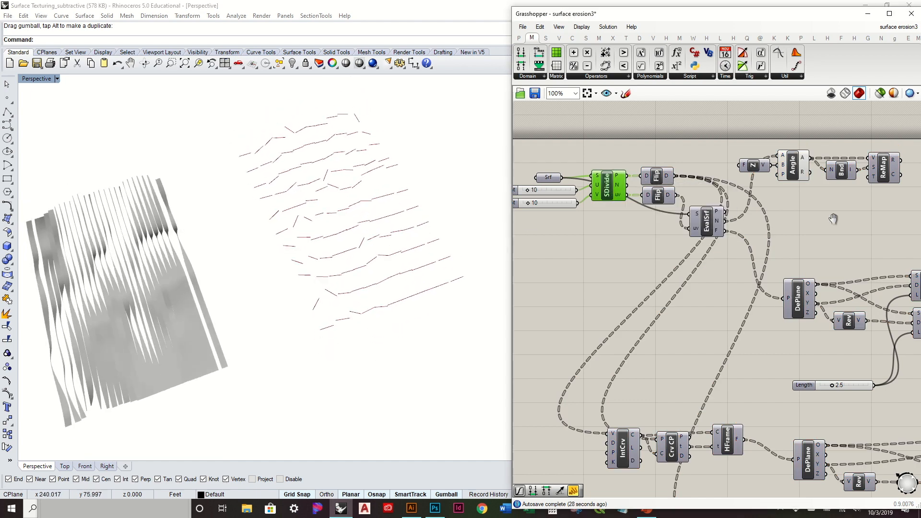
{"action": "right_click_drag", "start_coordinate": [844, 222], "coordinate": [655, 224]}
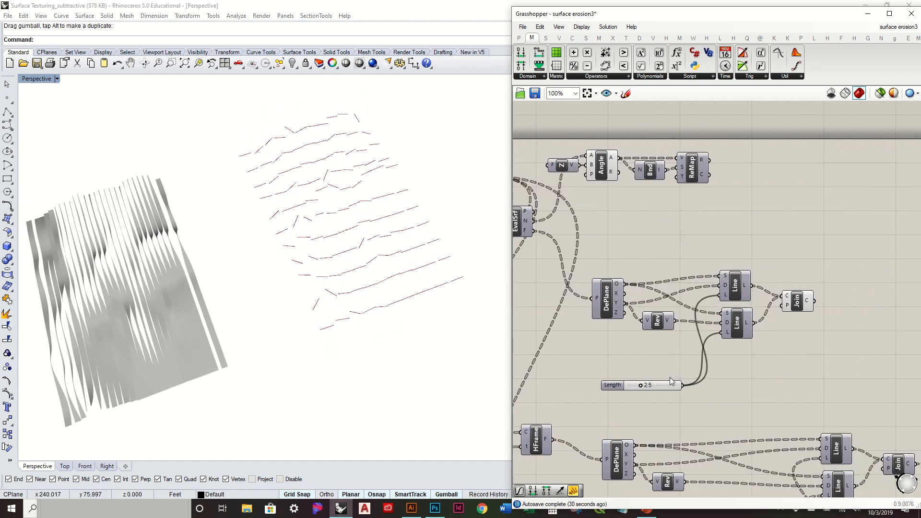
- Move the upper DePlane, Rev, Line and Join components and their Length slider along the canvas, away from EvalSrf
{"action": "left_click_drag", "start_coordinate": [671, 382], "coordinate": [663, 368]}
{"action": "left_click_drag", "start_coordinate": [833, 363], "coordinate": [713, 278]}
{"action": "left_click", "coordinate": [723, 211]}
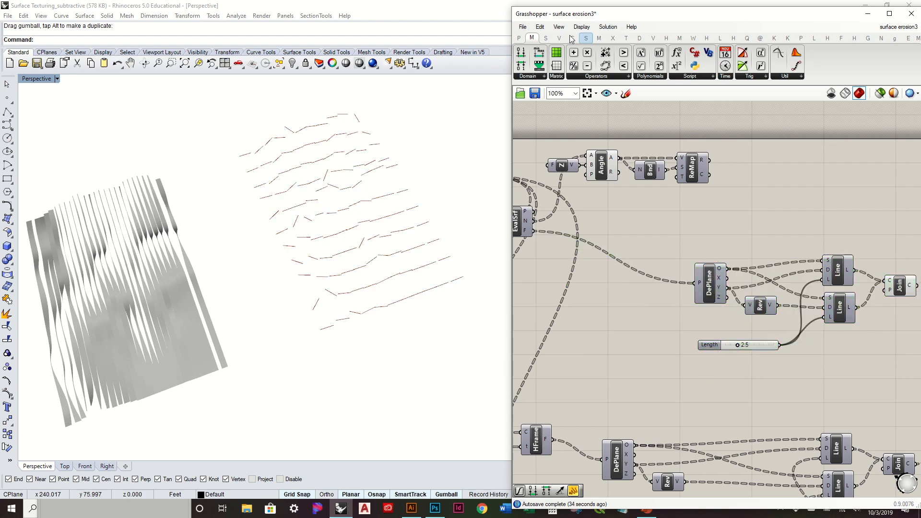
- Add a Graph Mapper fed by ReMap's mapped values and set its graph type to Bezier
{"action": "left_click", "coordinate": [520, 38]}
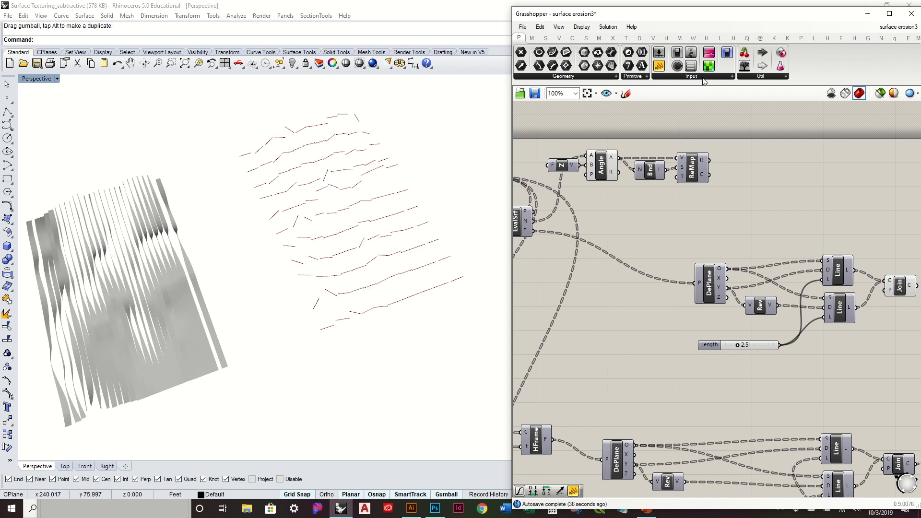
{"action": "left_click", "coordinate": [704, 79]}
{"action": "left_click_drag", "start_coordinate": [681, 202], "coordinate": [770, 171]}
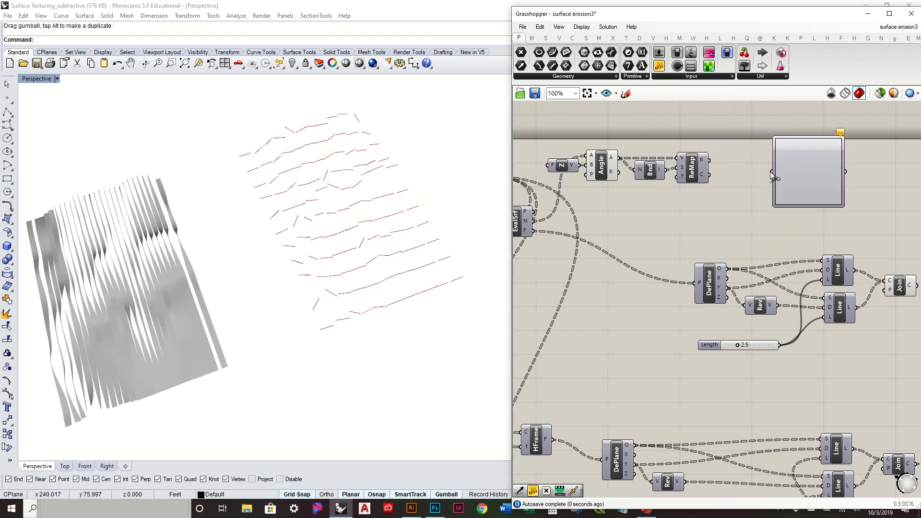
{"action": "left_click", "coordinate": [797, 175]}
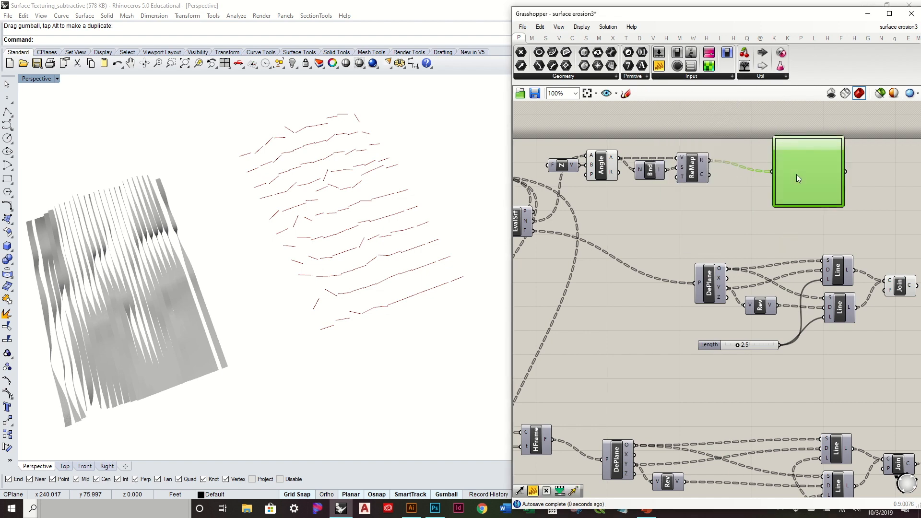
{"action": "right_click", "coordinate": [797, 176]}
{"action": "mouse_move", "coordinate": [831, 312]}
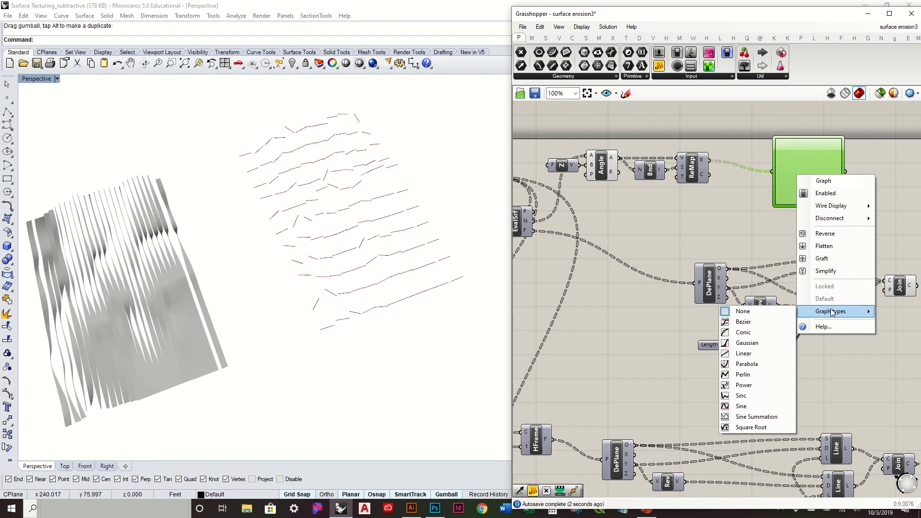
{"action": "left_click", "coordinate": [769, 326]}
- Multiply the Graph Mapper output by the 2.5 length slider and feed the result into both Line length inputs
{"action": "right_click_drag", "start_coordinate": [806, 216], "coordinate": [735, 224]}
{"action": "scroll", "coordinate": [743, 235], "scroll_direction": "up", "scroll_amount": 1}
{"action": "left_click_drag", "start_coordinate": [750, 174], "coordinate": [696, 160]}
{"action": "left_click", "coordinate": [530, 39]}
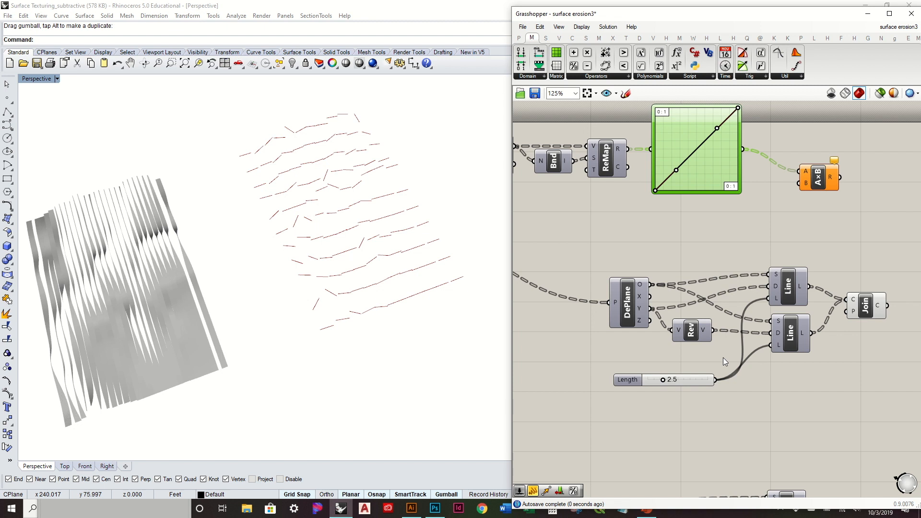
{"action": "left_click_drag", "start_coordinate": [715, 380], "coordinate": [777, 167]}
{"action": "left_click_drag", "start_coordinate": [690, 377], "coordinate": [702, 206]}
{"action": "left_click", "coordinate": [810, 195]}
{"action": "left_click_drag", "start_coordinate": [788, 278], "coordinate": [773, 344]}
- Reposition the multiplication component and turn off the preview of the Angle component
{"action": "right_click_drag", "start_coordinate": [376, 220], "coordinate": [371, 247]}
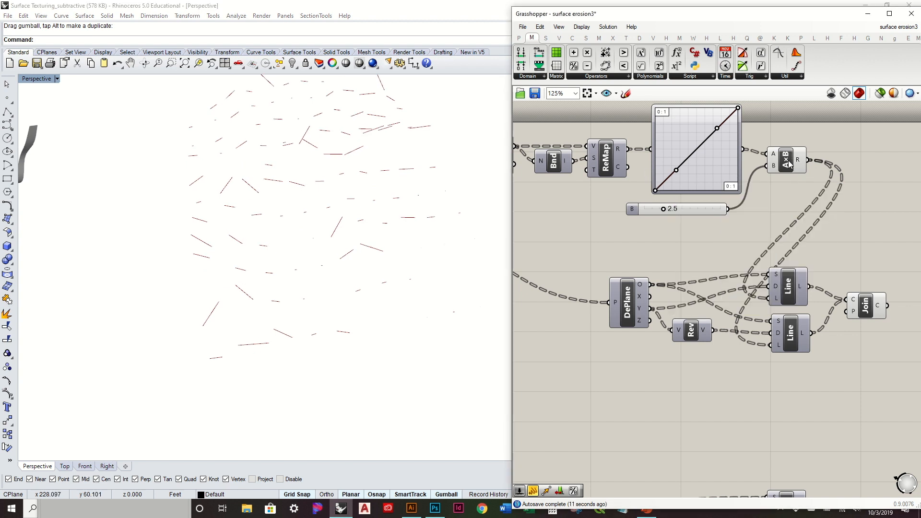
{"action": "left_click_drag", "start_coordinate": [788, 164], "coordinate": [780, 157]}
{"action": "scroll", "coordinate": [781, 157], "scroll_direction": "down", "scroll_amount": 4}
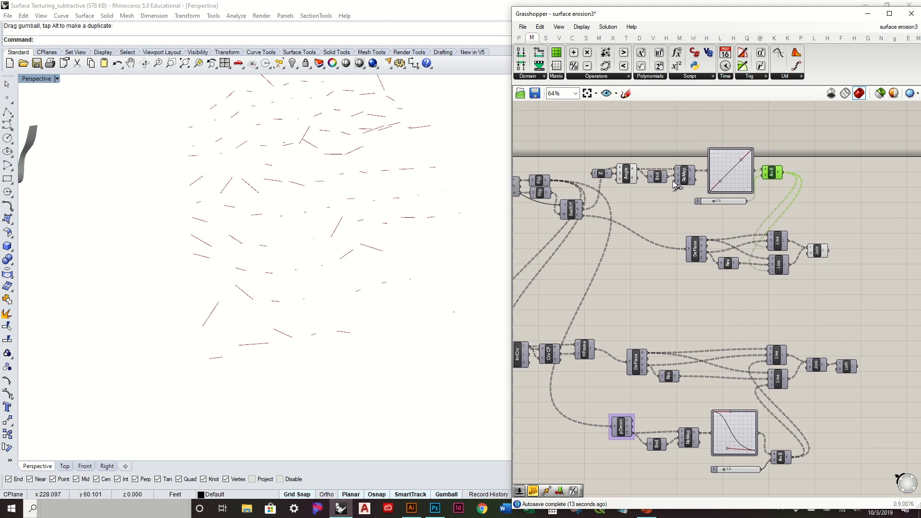
{"action": "left_click", "coordinate": [631, 176]}
{"action": "right_click", "coordinate": [633, 176]}
{"action": "left_click", "coordinate": [703, 155]}
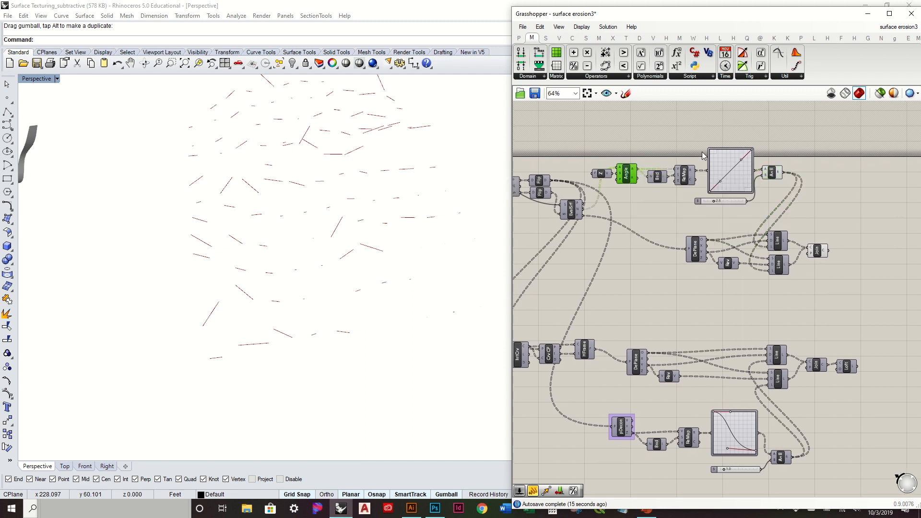
- Add a Loft component and connect the upper Join's curves to it
{"action": "left_click", "coordinate": [546, 39]}
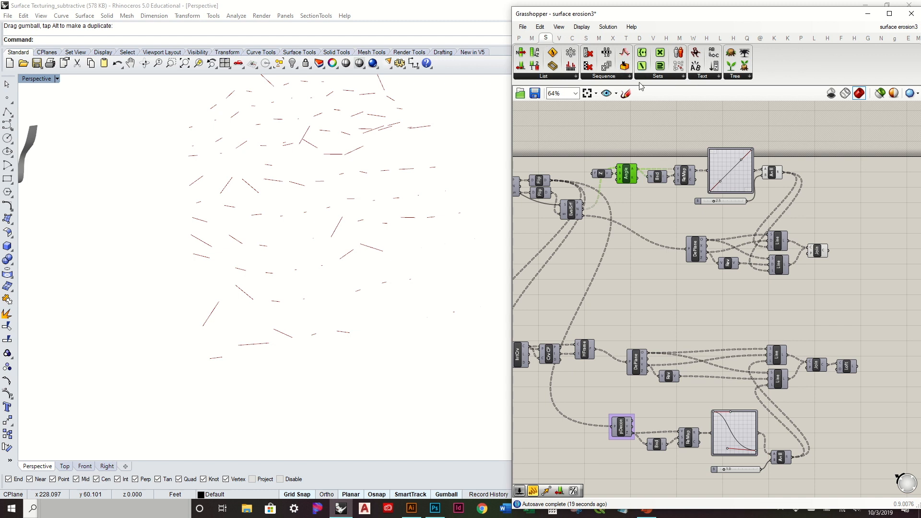
{"action": "left_click", "coordinate": [586, 40]}
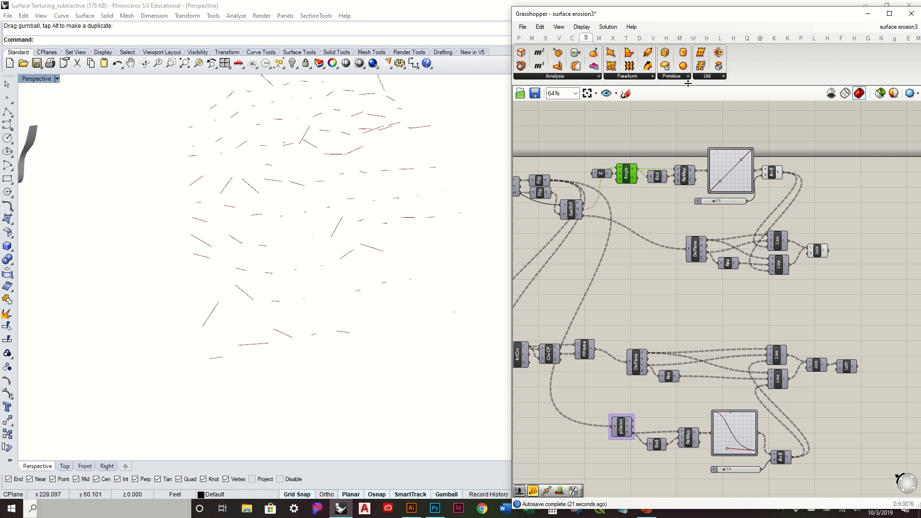
{"action": "left_click", "coordinate": [630, 66]}
{"action": "scroll", "coordinate": [857, 259], "scroll_direction": "up", "scroll_amount": 4}
{"action": "left_click_drag", "start_coordinate": [804, 246], "coordinate": [871, 260]}
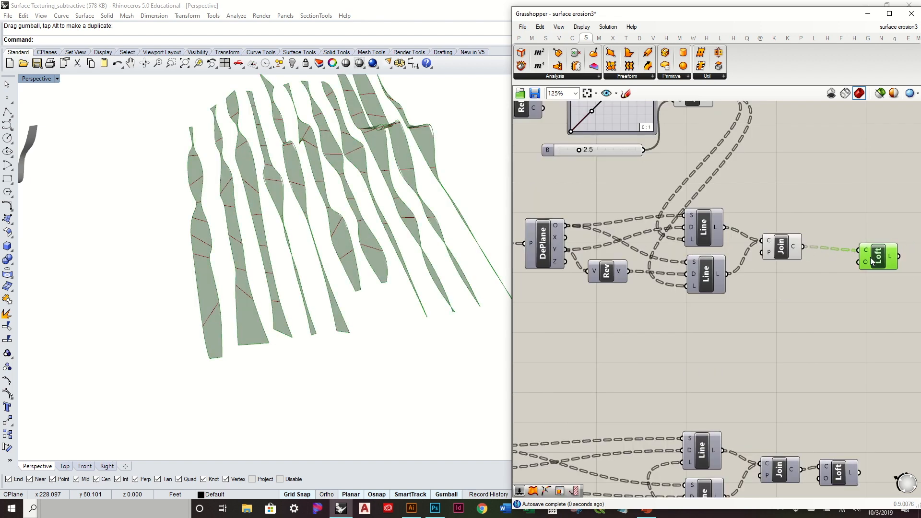
{"action": "left_click", "coordinate": [784, 252]}
- Examine the lofted strips beside the baked strips from several angles
{"action": "scroll", "coordinate": [325, 185], "scroll_direction": "down", "scroll_amount": 5}
{"action": "right_click_drag", "start_coordinate": [328, 187], "coordinate": [335, 157]}
{"action": "scroll", "coordinate": [331, 168], "scroll_direction": "up", "scroll_amount": 8}
{"action": "mouse_move", "coordinate": [379, 226]}
{"action": "right_mouse_down"}
{"action": "mouse_move", "coordinate": [389, 241]}
{"action": "mouse_move", "coordinate": [503, 268]}
{"action": "mouse_move", "coordinate": [485, 290]}
{"action": "mouse_move", "coordinate": [418, 301]}
{"action": "mouse_move", "coordinate": [390, 269]}
{"action": "mouse_move", "coordinate": [394, 295]}
{"action": "mouse_move", "coordinate": [429, 255]}
{"action": "right_mouse_up"}
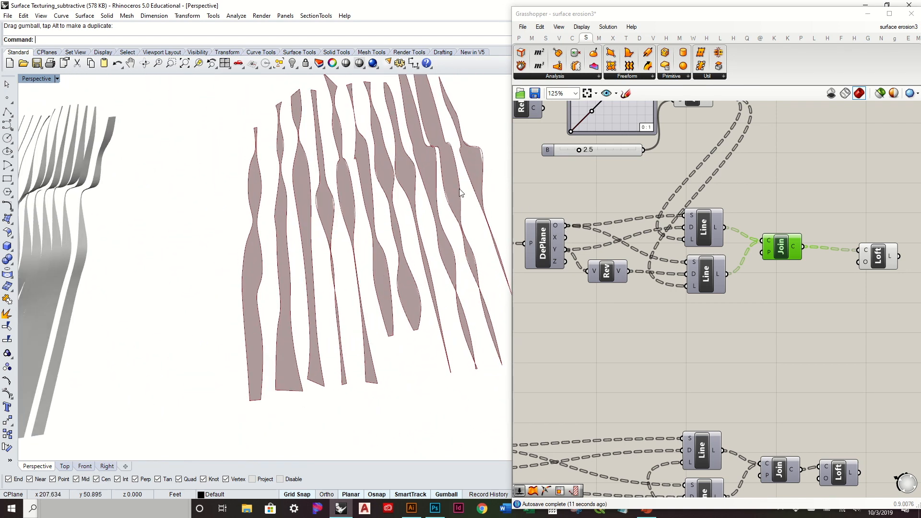
{"action": "right_click_drag", "start_coordinate": [459, 189], "coordinate": [471, 204]}
{"action": "right_click_drag", "start_coordinate": [588, 215], "coordinate": [639, 277]}
{"action": "mouse_move", "coordinate": [500, 248]}
{"action": "right_mouse_down"}
{"action": "mouse_move", "coordinate": [485, 204]}
{"action": "mouse_move", "coordinate": [498, 166]}
{"action": "mouse_move", "coordinate": [501, 205]}
{"action": "right_mouse_up"}
{"action": "scroll", "coordinate": [650, 156], "scroll_direction": "up", "scroll_amount": 1}
- Reshape the Graph Mapper's Bezier curve to descend from the upper start corner to the lower end, smoothing it with the handles
{"action": "right_click_drag", "start_coordinate": [650, 157], "coordinate": [667, 222]}
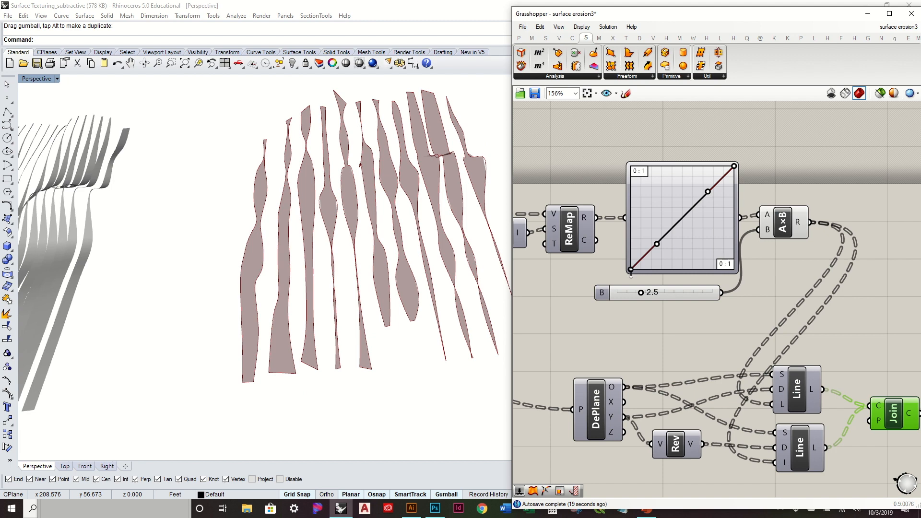
{"action": "left_click_drag", "start_coordinate": [632, 270], "coordinate": [604, 151]}
{"action": "left_click_drag", "start_coordinate": [734, 166], "coordinate": [734, 269]}
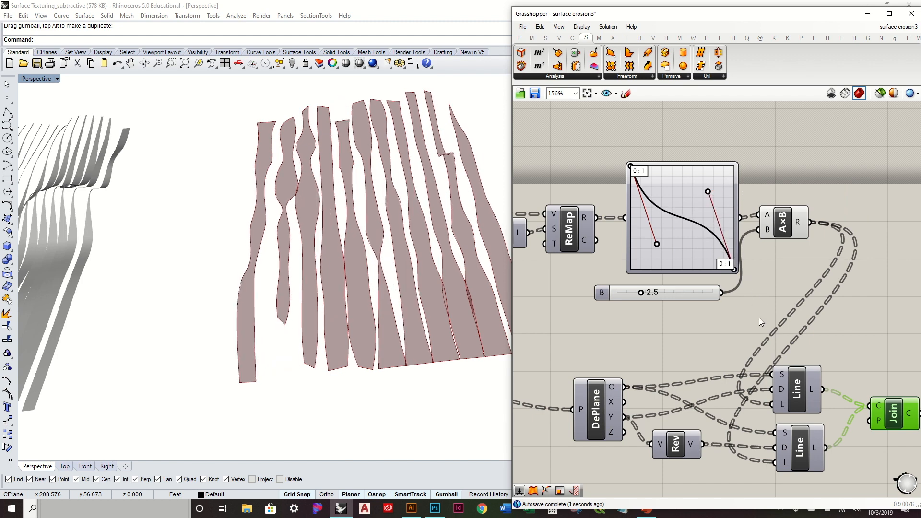
{"action": "left_click_drag", "start_coordinate": [734, 270], "coordinate": [740, 264]}
{"action": "left_click_drag", "start_coordinate": [708, 192], "coordinate": [661, 175]}
{"action": "right_click_drag", "start_coordinate": [435, 242], "coordinate": [426, 323]}
{"action": "scroll", "coordinate": [423, 276], "scroll_direction": "down", "scroll_amount": 6}
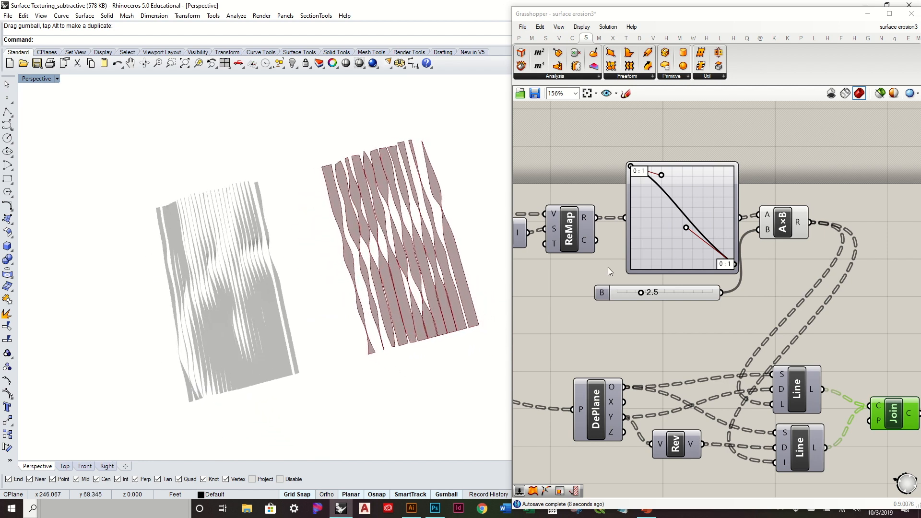
- Set SDivide's V Count slider to 30 and its U Count slider to 15
{"action": "right_click_drag", "start_coordinate": [612, 266], "coordinate": [757, 258]}
{"action": "scroll", "coordinate": [754, 258], "scroll_direction": "down", "scroll_amount": 2}
{"action": "right_click_drag", "start_coordinate": [662, 257], "coordinate": [780, 254]}
{"action": "right_click_drag", "start_coordinate": [548, 249], "coordinate": [634, 252]}
{"action": "scroll", "coordinate": [596, 264], "scroll_direction": "up", "scroll_amount": 3}
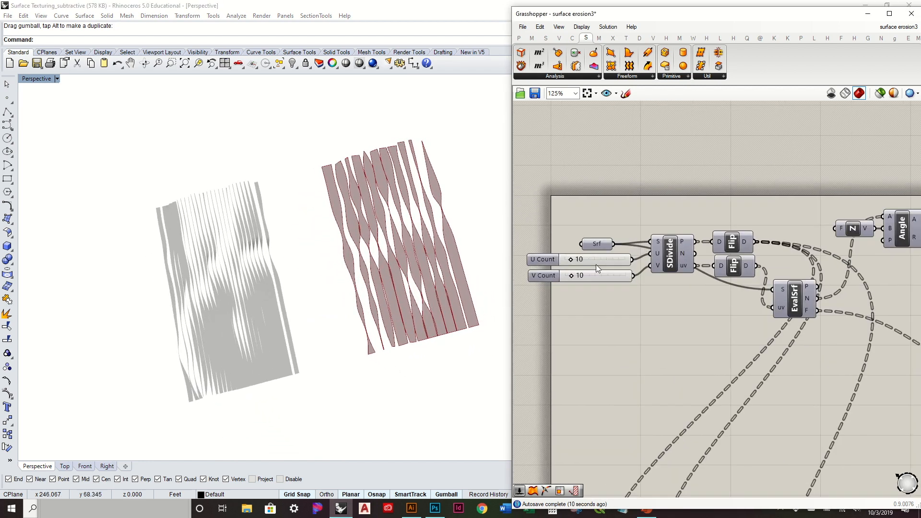
{"action": "left_click_drag", "start_coordinate": [557, 282], "coordinate": [574, 283]}
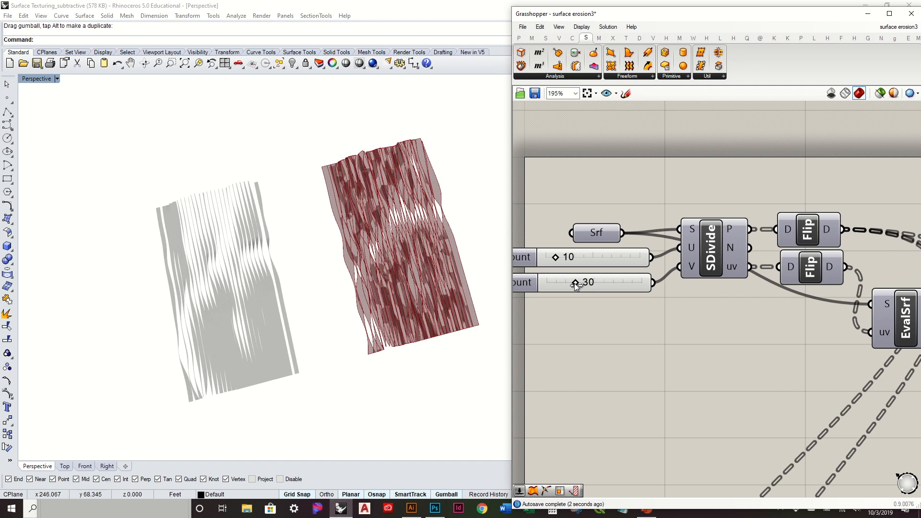
{"action": "left_click_drag", "start_coordinate": [554, 260], "coordinate": [558, 259]}
- Set the multiplier slider feeding the B input of the multiplication to 0.8
{"action": "scroll", "coordinate": [743, 276], "scroll_direction": "down", "scroll_amount": 5}
{"action": "scroll", "coordinate": [818, 256], "scroll_direction": "up", "scroll_amount": 5}
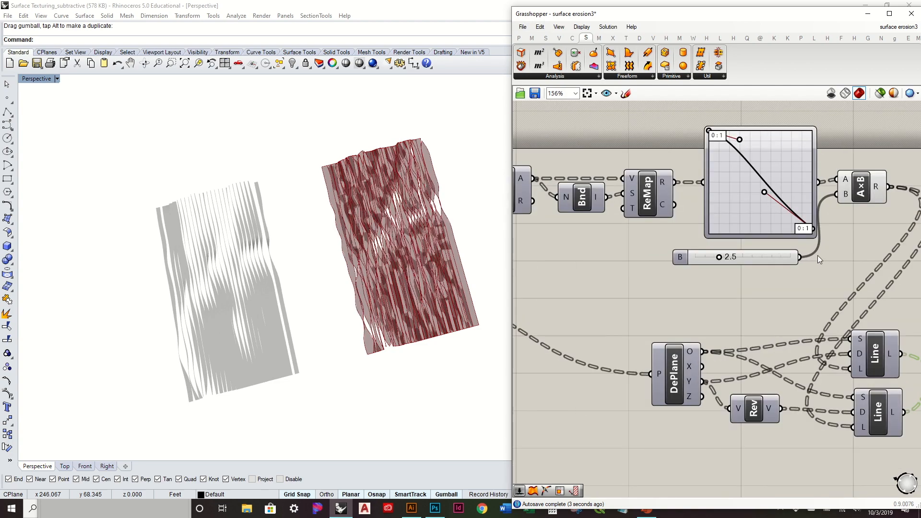
{"action": "left_click_drag", "start_coordinate": [696, 261], "coordinate": [674, 271]}
- Inspect the width variation of the denser lofted strips up close and compare them with the baked strips
{"action": "right_click_drag", "start_coordinate": [486, 277], "coordinate": [392, 266]}
{"action": "scroll", "coordinate": [392, 266], "scroll_direction": "up", "scroll_amount": 6}
{"action": "right_click_drag", "start_coordinate": [461, 307], "coordinate": [537, 380]}
{"action": "scroll", "coordinate": [394, 298], "scroll_direction": "down", "scroll_amount": 6}
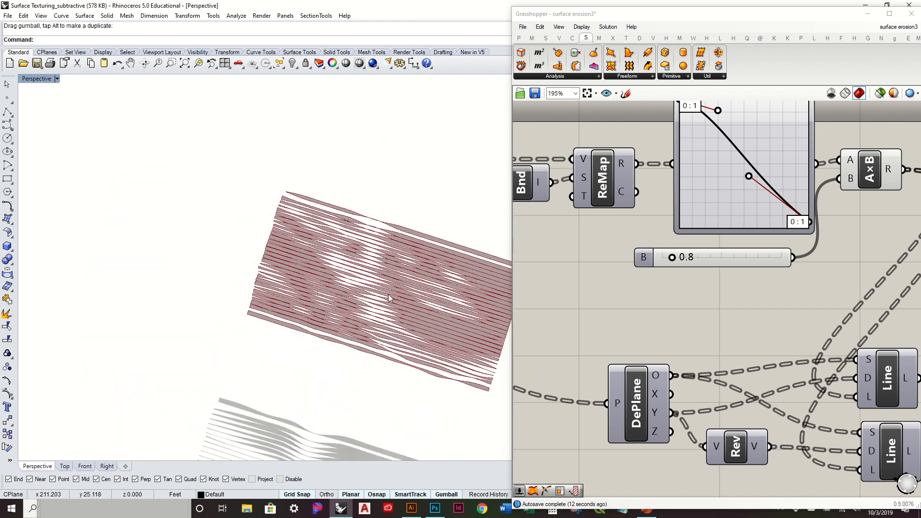
{"action": "right_click_drag", "start_coordinate": [397, 216], "coordinate": [402, 254]}
{"action": "scroll", "coordinate": [350, 286], "scroll_direction": "up", "scroll_amount": 7}
{"action": "right_click_drag", "start_coordinate": [352, 287], "coordinate": [359, 267]}
{"action": "scroll", "coordinate": [362, 259], "scroll_direction": "down", "scroll_amount": 4}
{"action": "scroll", "coordinate": [359, 267], "scroll_direction": "up", "scroll_amount": 3}
{"action": "scroll", "coordinate": [362, 266], "scroll_direction": "down", "scroll_amount": 2}
{"action": "right_click_drag", "start_coordinate": [442, 297], "coordinate": [330, 241]}
{"action": "scroll", "coordinate": [336, 241], "scroll_direction": "down", "scroll_amount": 5}
{"action": "scroll", "coordinate": [656, 244], "scroll_direction": "down", "scroll_amount": 2}
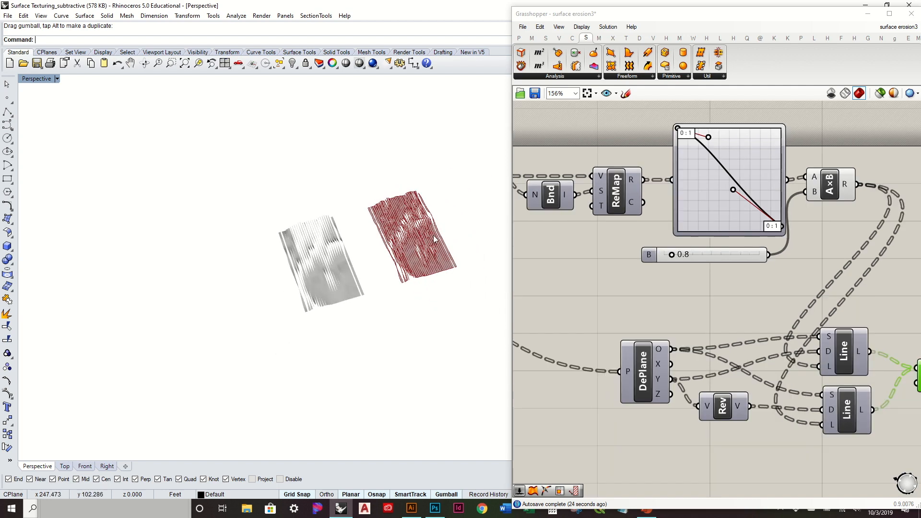
{"action": "scroll", "coordinate": [397, 205], "scroll_direction": "up", "scroll_amount": 3}
{"action": "scroll", "coordinate": [401, 209], "scroll_direction": "down", "scroll_amount": 2}
{"action": "scroll", "coordinate": [658, 212], "scroll_direction": "down", "scroll_amount": 10}
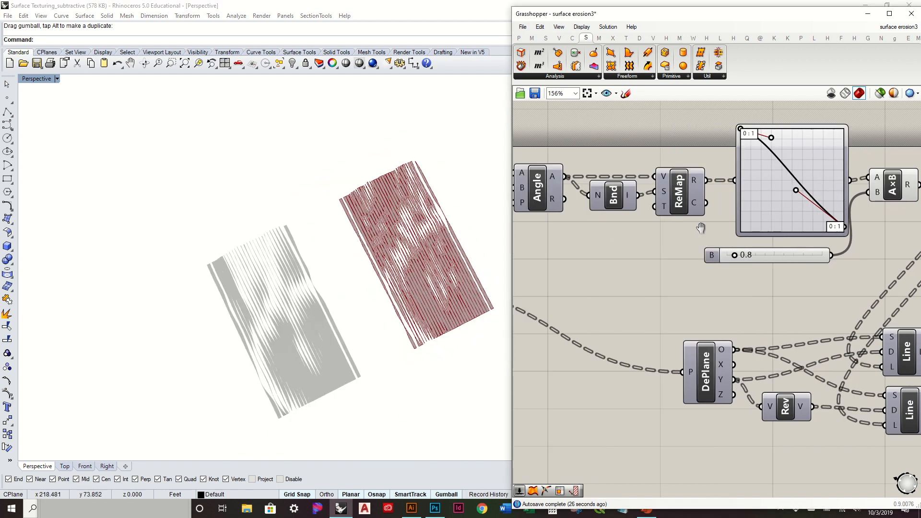
- Move the lower component group farther down the canvas to free space below the upper definition
{"action": "scroll", "coordinate": [723, 180], "scroll_direction": "down", "scroll_amount": 2}
{"action": "left_click_drag", "start_coordinate": [833, 375], "coordinate": [594, 239]}
{"action": "left_click_drag", "start_coordinate": [748, 330], "coordinate": [754, 440]}
{"action": "left_click", "coordinate": [716, 340]}
- Duplicate the whole upper definition, from the surface and count sliders to Loft, and place the copy directly below it
{"action": "scroll", "coordinate": [640, 171], "scroll_direction": "down", "scroll_amount": 3}
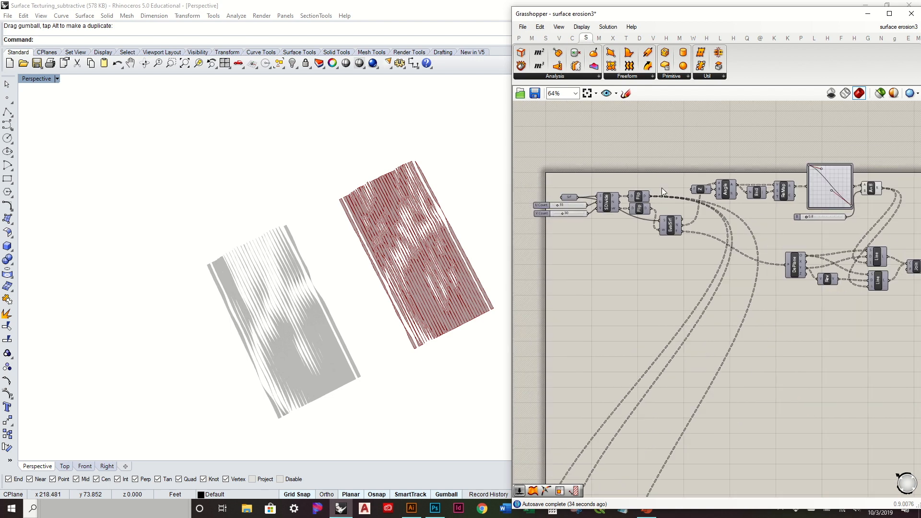
{"action": "scroll", "coordinate": [656, 191], "scroll_direction": "up", "scroll_amount": 3}
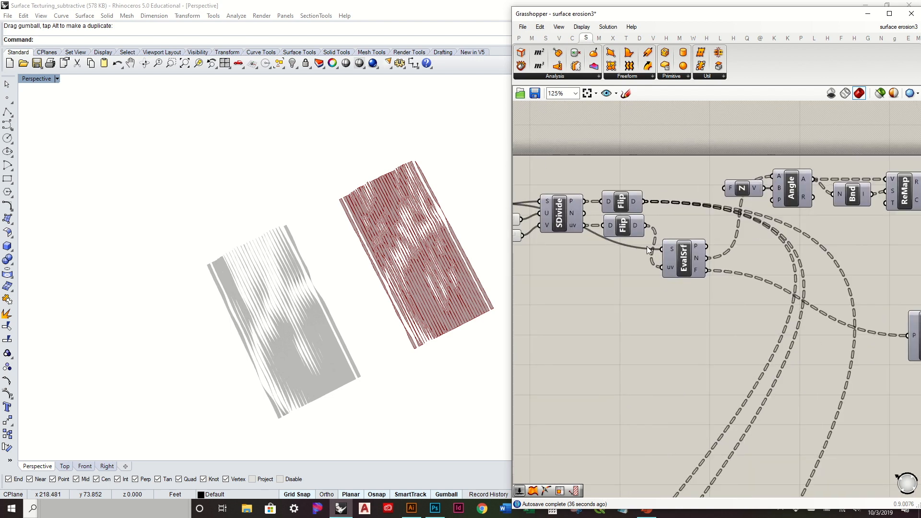
{"action": "scroll", "coordinate": [654, 237], "scroll_direction": "down", "scroll_amount": 3}
{"action": "scroll", "coordinate": [671, 266], "scroll_direction": "down", "scroll_amount": 2}
{"action": "left_click_drag", "start_coordinate": [896, 337], "coordinate": [596, 191]}
{"action": "key", "text": "ctrl+c"}
{"action": "key", "text": "ctrl+v"}
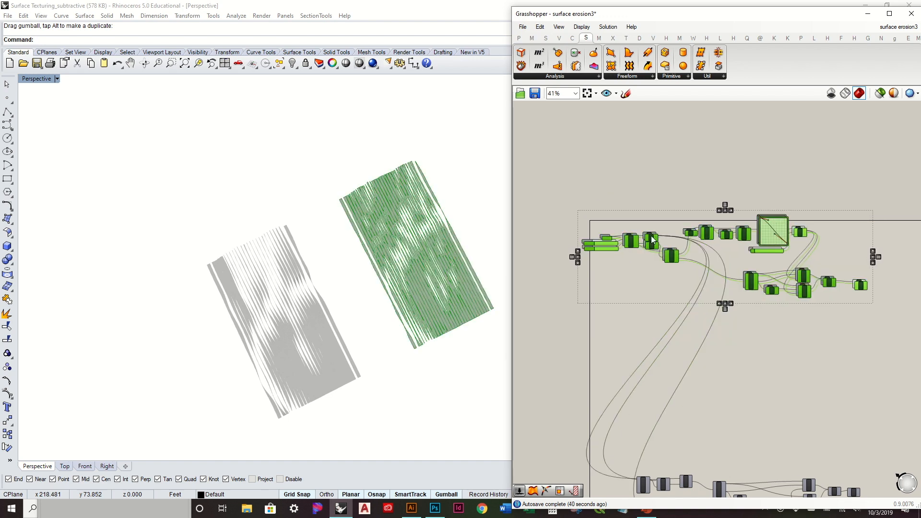
{"action": "left_click_drag", "start_coordinate": [665, 260], "coordinate": [676, 349]}
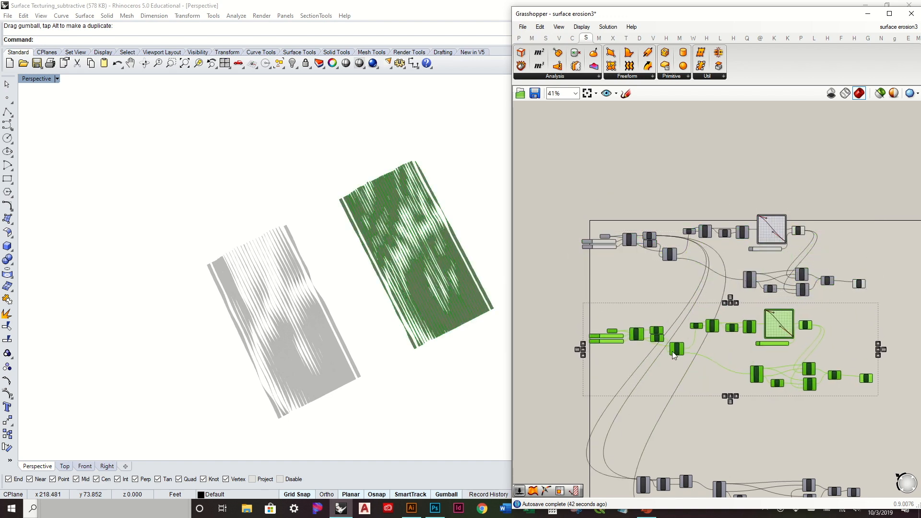
{"action": "left_click", "coordinate": [651, 350]}
- In the copied definition, delete both Flip components and wire SDivide's uv output directly into EvalSrf's uv input
{"action": "scroll", "coordinate": [654, 342], "scroll_direction": "up", "scroll_amount": 5}
{"action": "right_click_drag", "start_coordinate": [696, 298], "coordinate": [688, 290]}
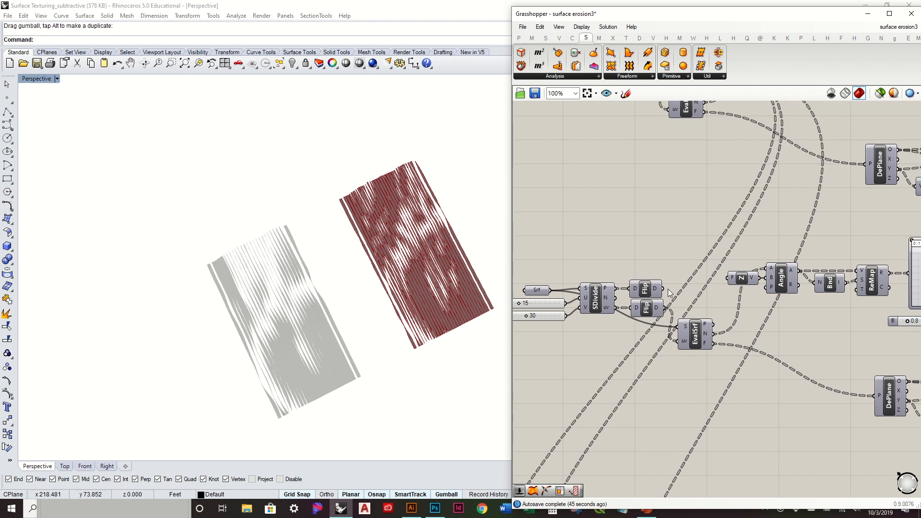
{"action": "scroll", "coordinate": [688, 291], "scroll_direction": "down", "scroll_amount": 2}
{"action": "right_click_drag", "start_coordinate": [690, 215], "coordinate": [689, 268]}
{"action": "scroll", "coordinate": [657, 191], "scroll_direction": "up", "scroll_amount": 4}
{"action": "scroll", "coordinate": [657, 192], "scroll_direction": "down", "scroll_amount": 2}
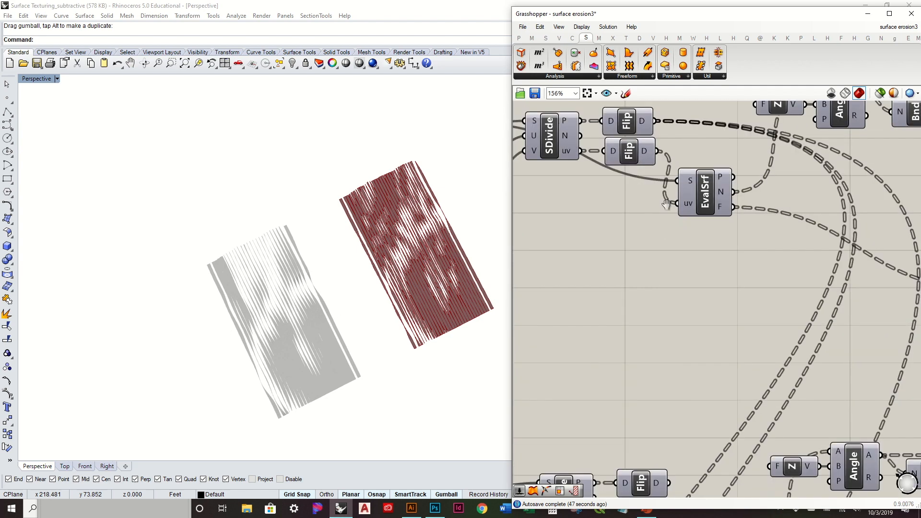
{"action": "right_click_drag", "start_coordinate": [705, 290], "coordinate": [701, 269]}
{"action": "right_click_drag", "start_coordinate": [679, 345], "coordinate": [693, 314]}
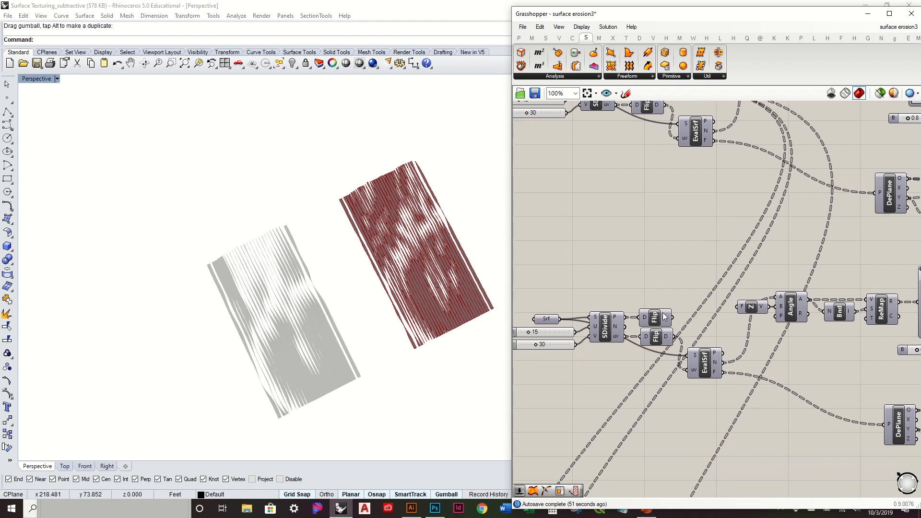
{"action": "right_click_drag", "start_coordinate": [653, 321], "coordinate": [646, 303]}
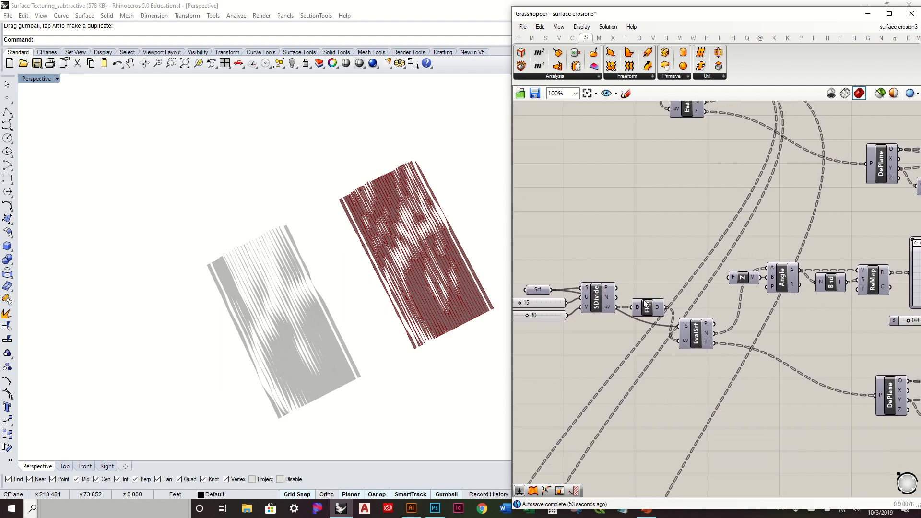
{"action": "scroll", "coordinate": [621, 311], "scroll_direction": "up", "scroll_amount": 2}
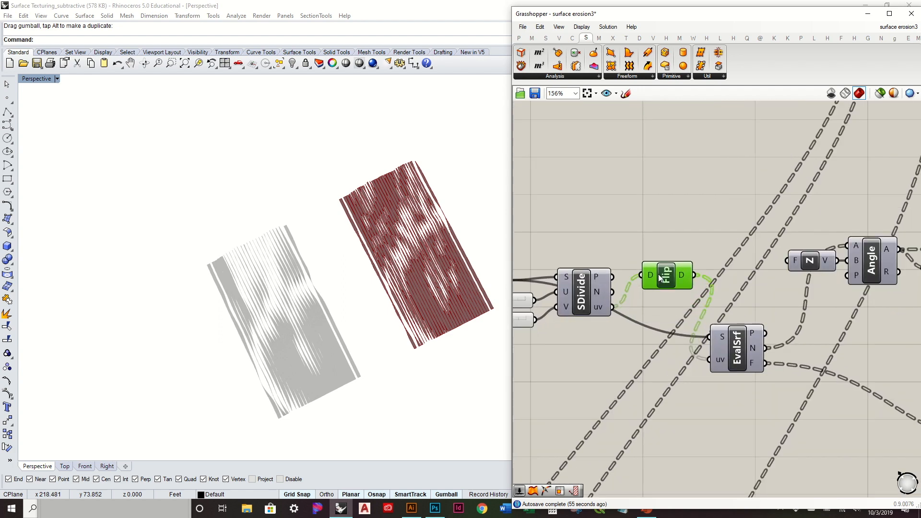
{"action": "left_click_drag", "start_coordinate": [706, 368], "coordinate": [705, 364], "text": "ctrl"}
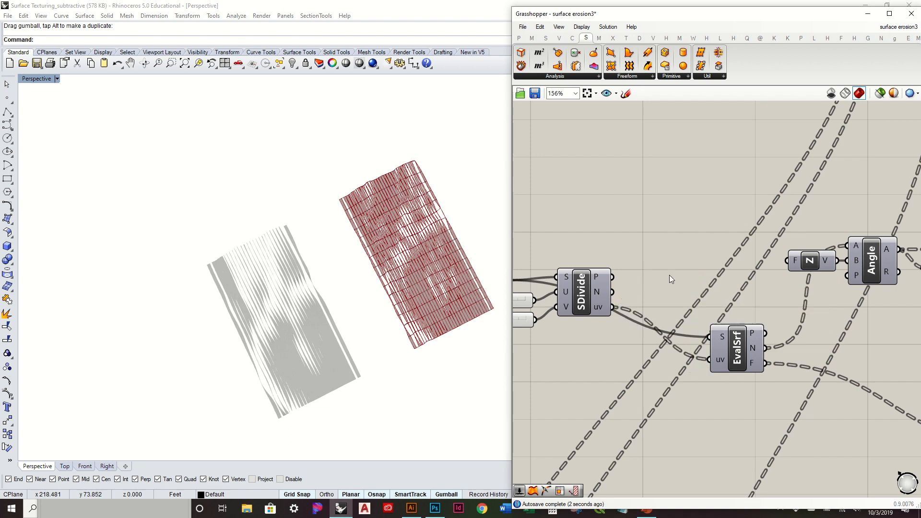
- Examine the crosswise strips from the copied definition and locate its DePlane component and line connections
{"action": "right_click_drag", "start_coordinate": [428, 283], "coordinate": [419, 280]}
{"action": "scroll", "coordinate": [698, 290], "scroll_direction": "down", "scroll_amount": 2}
{"action": "right_click_drag", "start_coordinate": [789, 311], "coordinate": [644, 243]}
{"action": "scroll", "coordinate": [790, 306], "scroll_direction": "up", "scroll_amount": 2}
{"action": "right_click_drag", "start_coordinate": [790, 306], "coordinate": [648, 276]}
{"action": "left_click", "coordinate": [615, 297]}
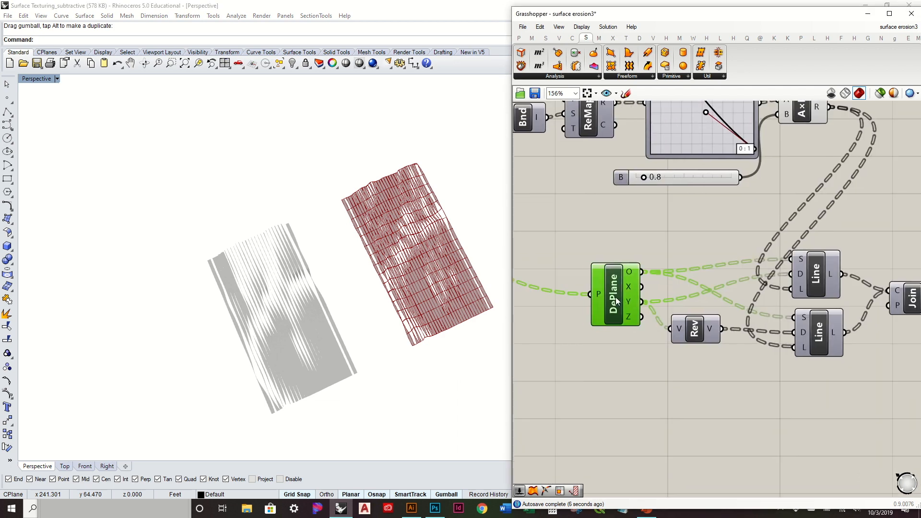
{"action": "right_click_drag", "start_coordinate": [590, 289], "coordinate": [624, 254]}
{"action": "scroll", "coordinate": [444, 305], "scroll_direction": "up", "scroll_amount": 4}
{"action": "scroll", "coordinate": [813, 285], "scroll_direction": "down", "scroll_amount": 2}
{"action": "scroll", "coordinate": [813, 283], "scroll_direction": "up", "scroll_amount": 3}
- Connect the copied DePlane's X output to the Rev component in place of the Y output
{"action": "right_click_drag", "start_coordinate": [802, 290], "coordinate": [613, 259]}
{"action": "right_click_drag", "start_coordinate": [768, 304], "coordinate": [618, 297]}
{"action": "left_click_drag", "start_coordinate": [588, 317], "coordinate": [567, 310]}
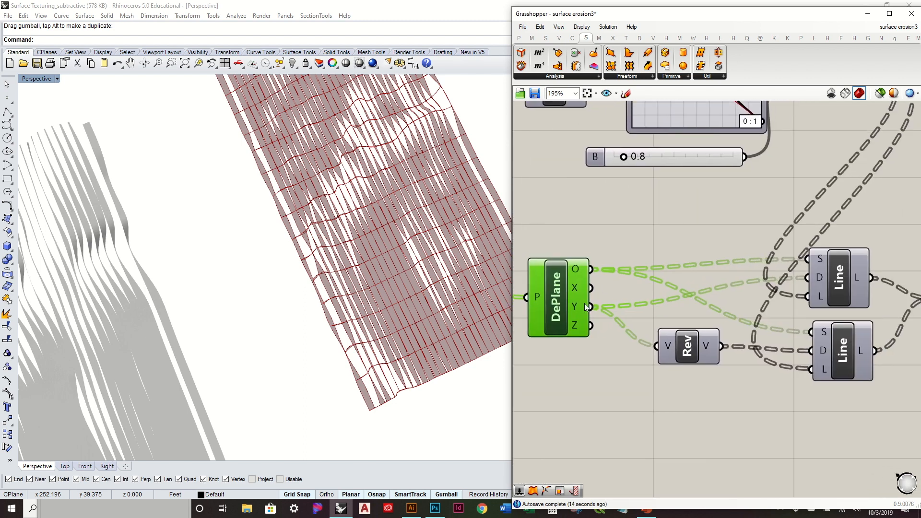
{"action": "left_click_drag", "start_coordinate": [641, 347], "coordinate": [641, 349]}
{"action": "left_click_drag", "start_coordinate": [591, 289], "coordinate": [656, 314]}
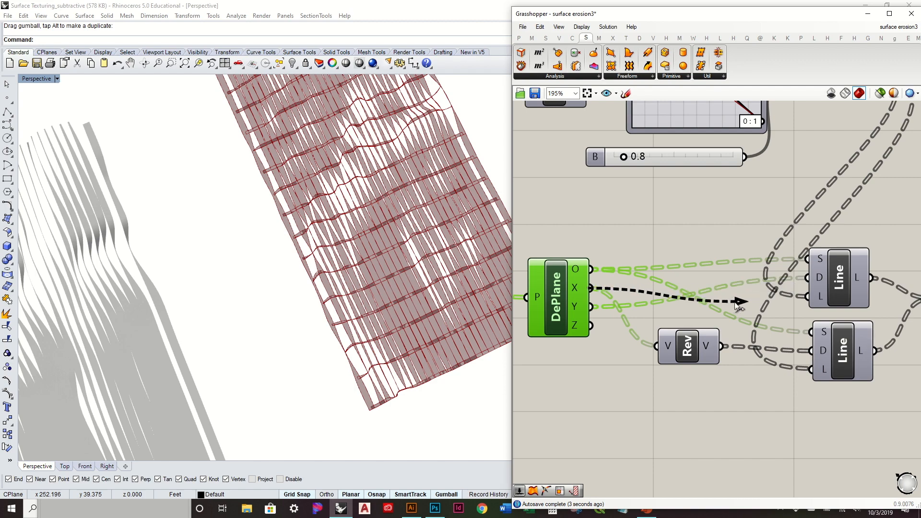
- Connect the copied DePlane's X output to the upper Line component's direction input in place of the Y output
{"action": "left_click_drag", "start_coordinate": [805, 285], "coordinate": [806, 283]}
{"action": "right_click_drag", "start_coordinate": [368, 269], "coordinate": [445, 224]}
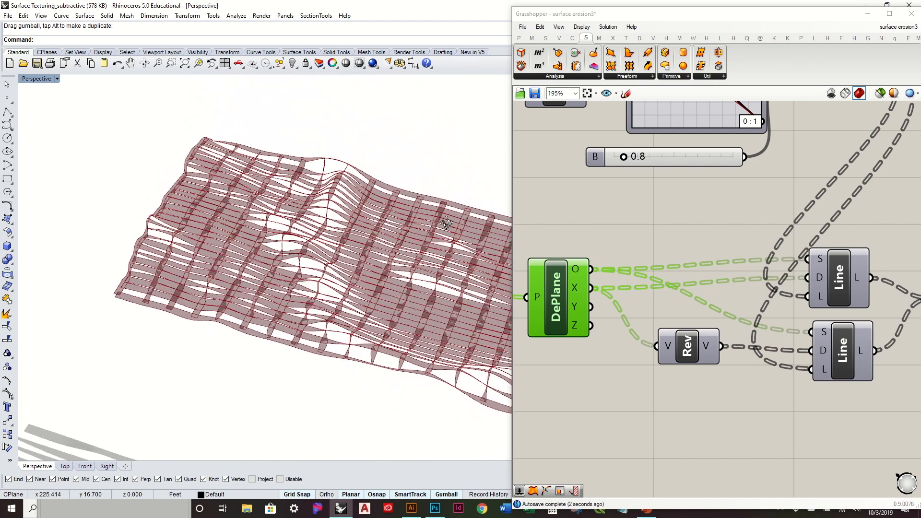
- Move the copied Srf, count sliders and SDivide closer to EvalSrf so that they line up with it
{"action": "scroll", "coordinate": [780, 286], "scroll_direction": "down", "scroll_amount": 4}
{"action": "right_click_drag", "start_coordinate": [660, 271], "coordinate": [765, 286]}
{"action": "mouse_move", "coordinate": [452, 279]}
{"action": "right_mouse_down"}
{"action": "mouse_move", "coordinate": [457, 329]}
{"action": "mouse_move", "coordinate": [453, 292]}
{"action": "right_mouse_up"}
{"action": "right_click_drag", "start_coordinate": [689, 281], "coordinate": [606, 267]}
{"action": "scroll", "coordinate": [612, 263], "scroll_direction": "up", "scroll_amount": 3}
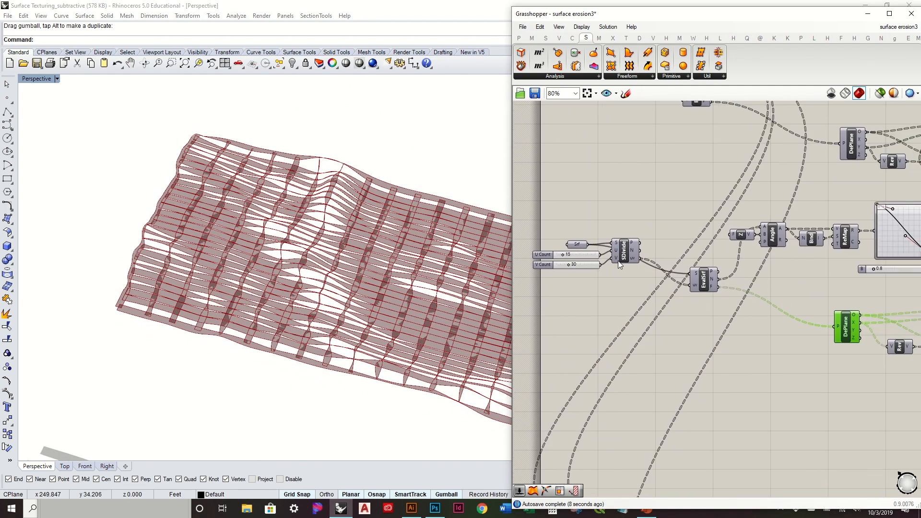
{"action": "left_click", "coordinate": [662, 308]}
{"action": "left_click_drag", "start_coordinate": [590, 308], "coordinate": [530, 206]}
{"action": "left_click_drag", "start_coordinate": [545, 242], "coordinate": [549, 279]}
{"action": "left_click", "coordinate": [620, 234]}
- Hide the upper definition's Loft preview to view the crosswise strips alone, and turn the preview back on
{"action": "scroll", "coordinate": [621, 234], "scroll_direction": "down", "scroll_amount": 5}
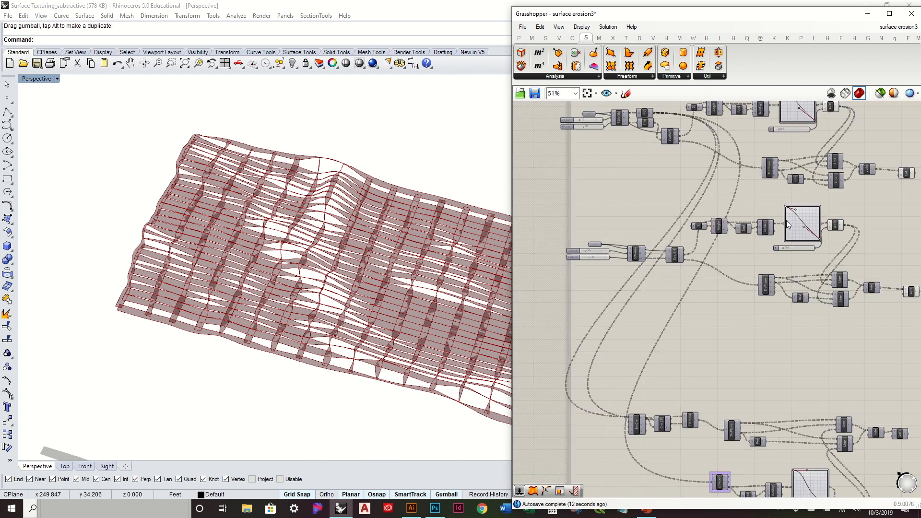
{"action": "left_click", "coordinate": [793, 207]}
{"action": "right_click", "coordinate": [795, 209]}
{"action": "left_click", "coordinate": [811, 224]}
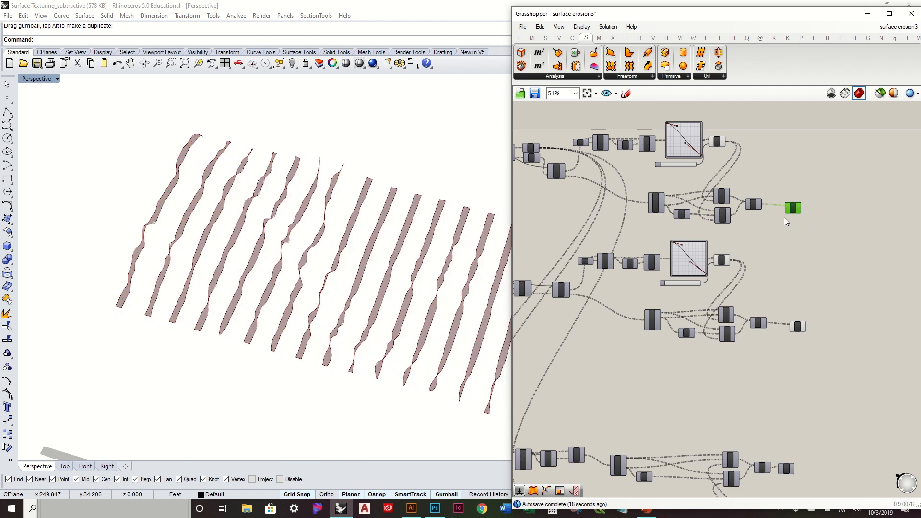
{"action": "right_click", "coordinate": [794, 209]}
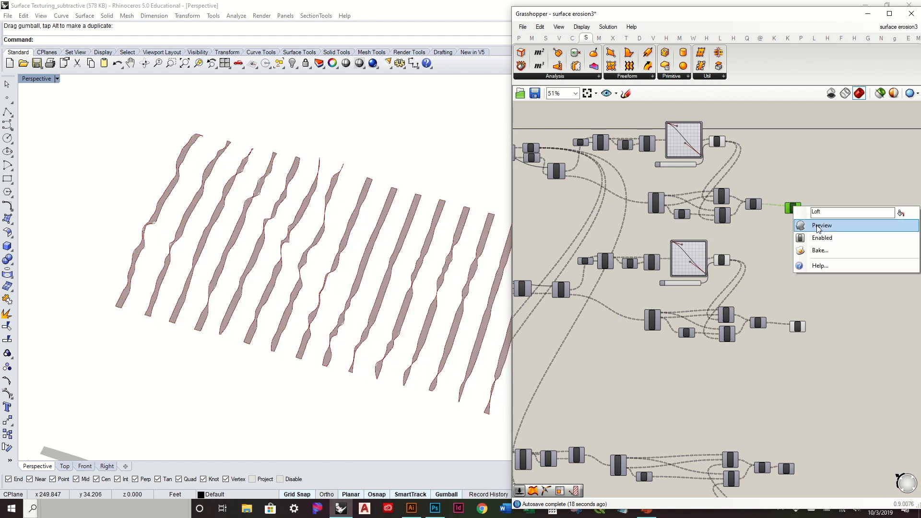
{"action": "left_click", "coordinate": [819, 227]}
- Set the copied definition's U Count to 61 and its V Count to 10
{"action": "scroll", "coordinate": [628, 312], "scroll_direction": "up", "scroll_amount": 5}
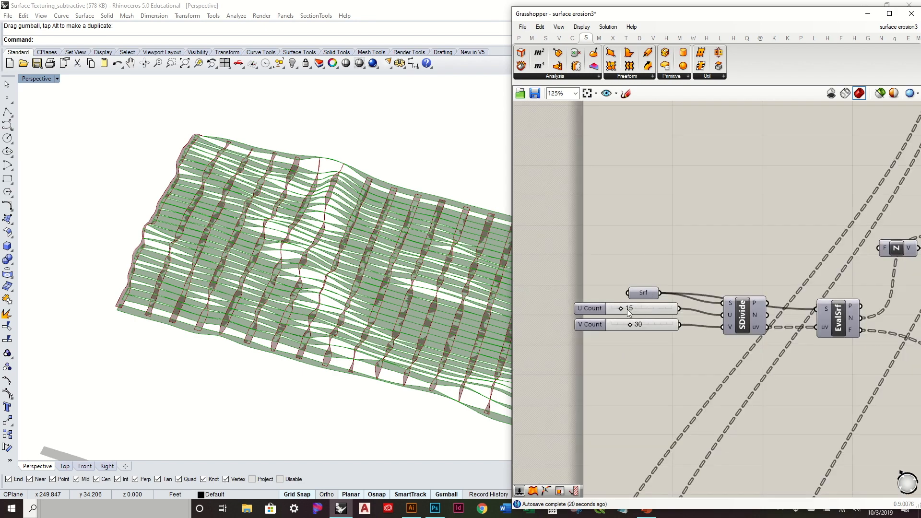
{"action": "left_click_drag", "start_coordinate": [622, 312], "coordinate": [648, 317]}
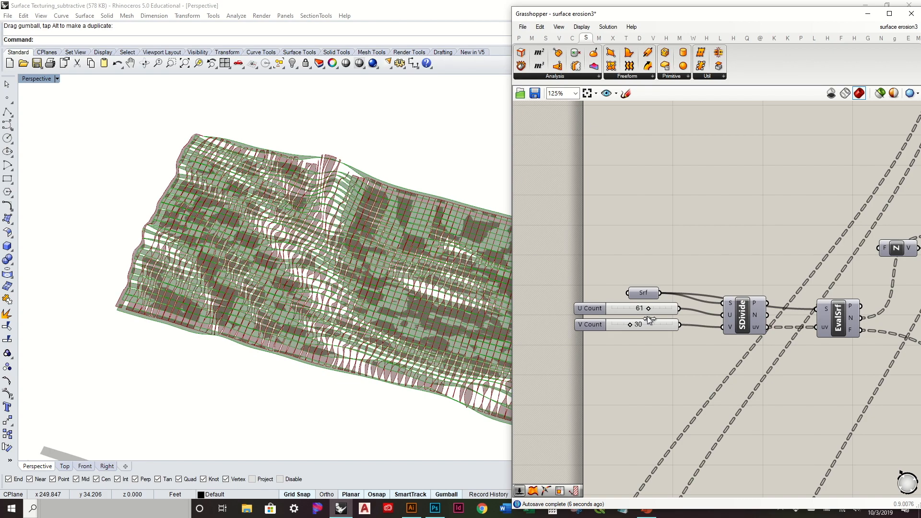
{"action": "scroll", "coordinate": [428, 294], "scroll_direction": "up", "scroll_amount": 6}
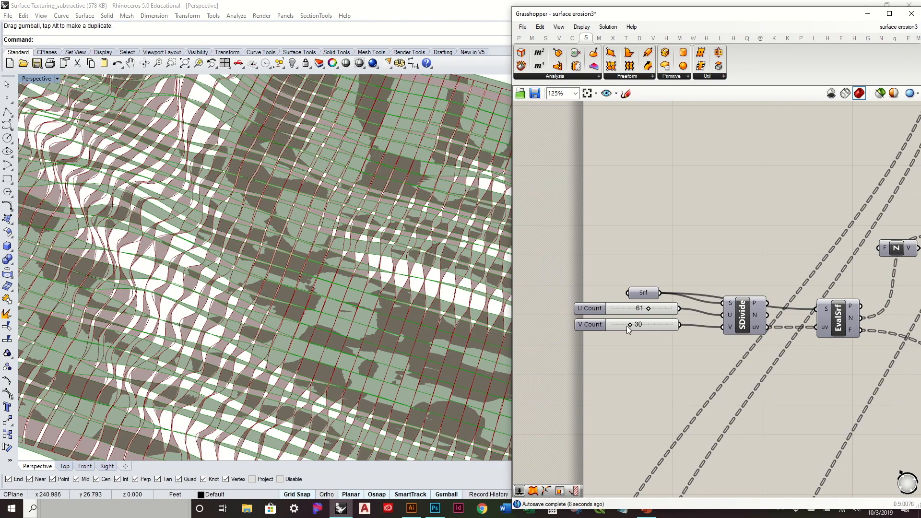
{"action": "left_click_drag", "start_coordinate": [629, 324], "coordinate": [617, 330]}
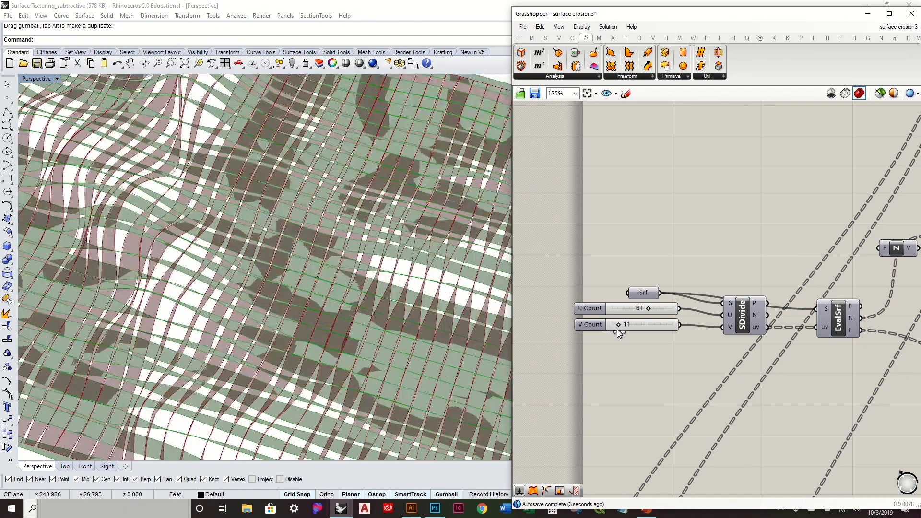
{"action": "double_click", "coordinate": [637, 326]}
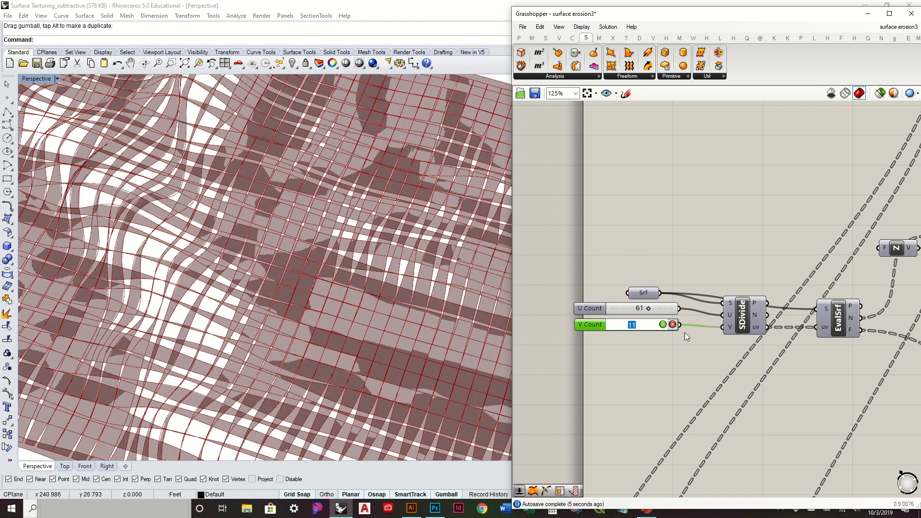
{"action": "type", "text": "10"}
{"action": "key", "text": "Return"}
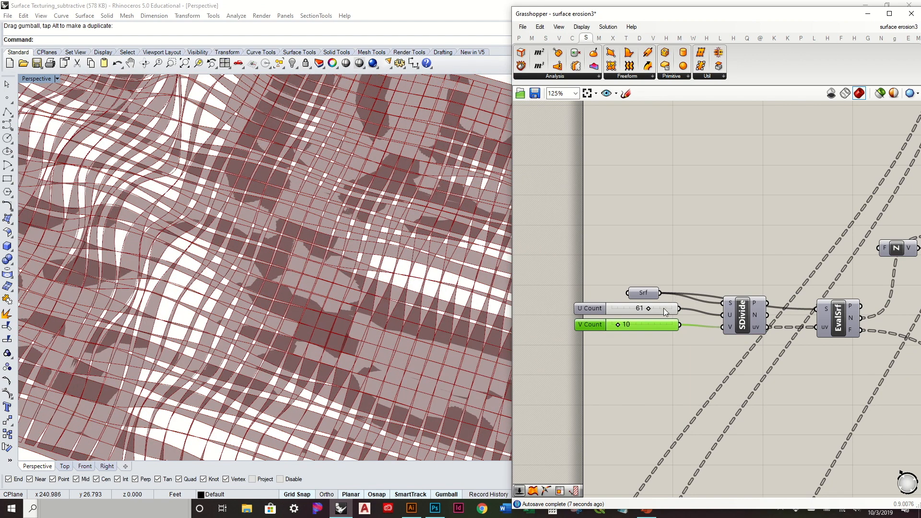
{"action": "key", "text": "Return"}
{"action": "left_click", "coordinate": [653, 242]}
- Select the Loft components of both definitions and turn off their preview
{"action": "scroll", "coordinate": [405, 283], "scroll_direction": "down", "scroll_amount": 7}
{"action": "right_click_drag", "start_coordinate": [347, 270], "coordinate": [280, 232]}
{"action": "scroll", "coordinate": [657, 266], "scroll_direction": "down", "scroll_amount": 2}
{"action": "right_click_drag", "start_coordinate": [776, 278], "coordinate": [672, 294]}
{"action": "scroll", "coordinate": [671, 296], "scroll_direction": "down", "scroll_amount": 2}
{"action": "right_click_drag", "start_coordinate": [884, 302], "coordinate": [747, 299]}
{"action": "scroll", "coordinate": [747, 303], "scroll_direction": "up", "scroll_amount": 2}
{"action": "scroll", "coordinate": [780, 301], "scroll_direction": "down", "scroll_amount": 1}
{"action": "left_click_drag", "start_coordinate": [827, 401], "coordinate": [741, 196]}
{"action": "middle_click", "coordinate": [741, 195]}
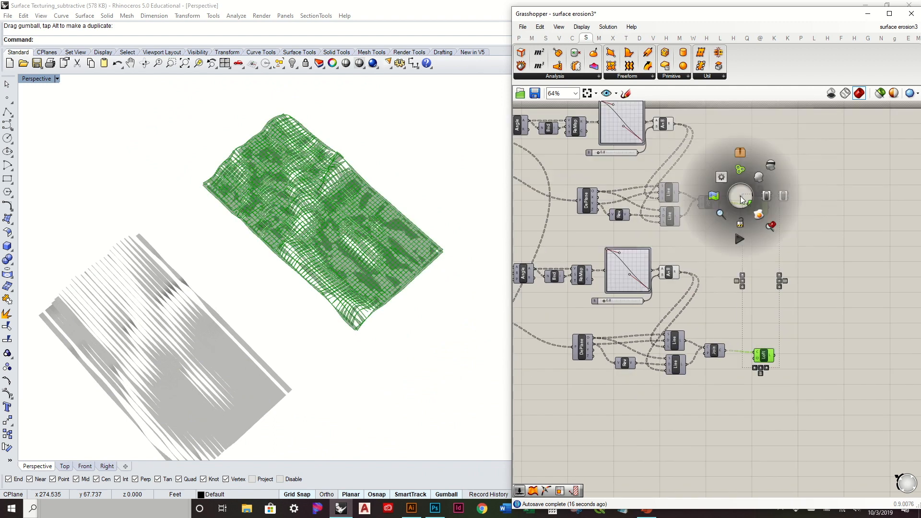
{"action": "left_click", "coordinate": [766, 171]}
- Bake both Loft components into the Rhino model
{"action": "left_click_drag", "start_coordinate": [837, 398], "coordinate": [753, 166]}
{"action": "middle_click", "coordinate": [753, 166]}
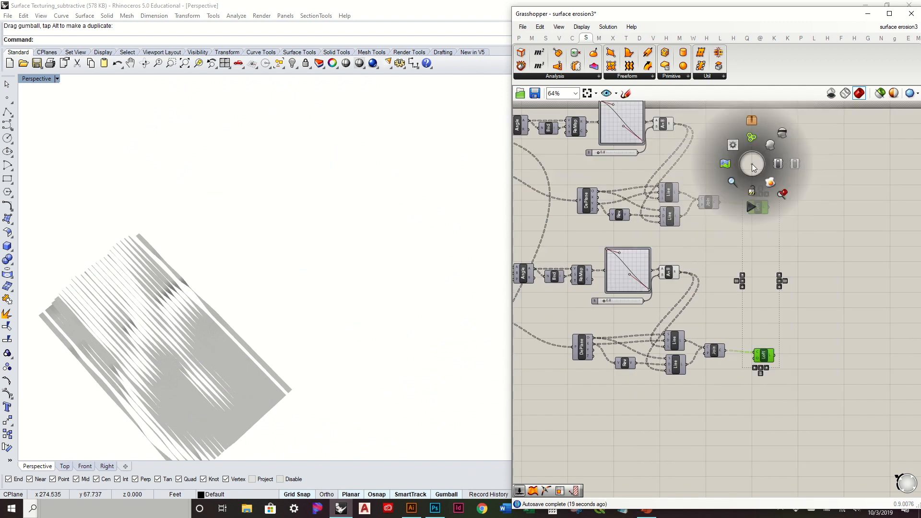
{"action": "left_click", "coordinate": [736, 225]}
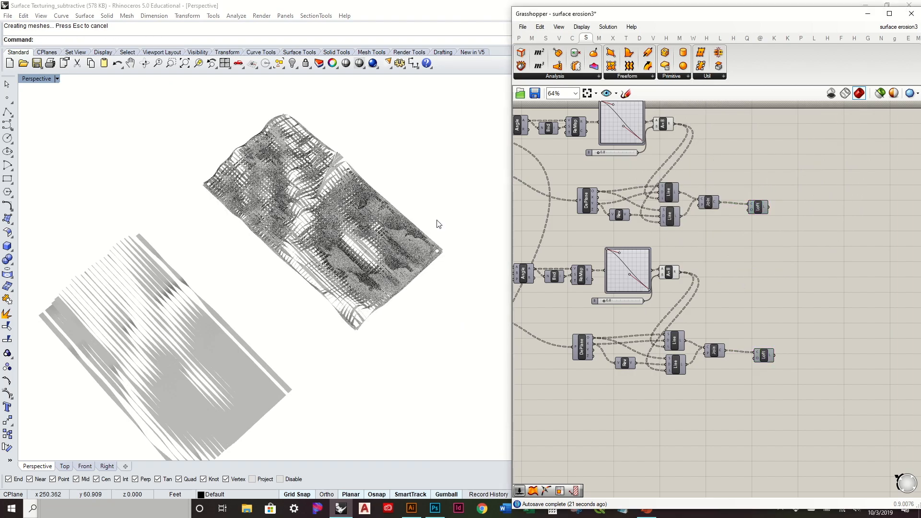
- Examine the baked woven strips up close and from several angles in the Perspective viewport
{"action": "scroll", "coordinate": [408, 240], "scroll_direction": "up", "scroll_amount": 7}
{"action": "right_click_drag", "start_coordinate": [403, 245], "coordinate": [287, 297]}
{"action": "right_click_drag", "start_coordinate": [407, 315], "coordinate": [322, 263]}
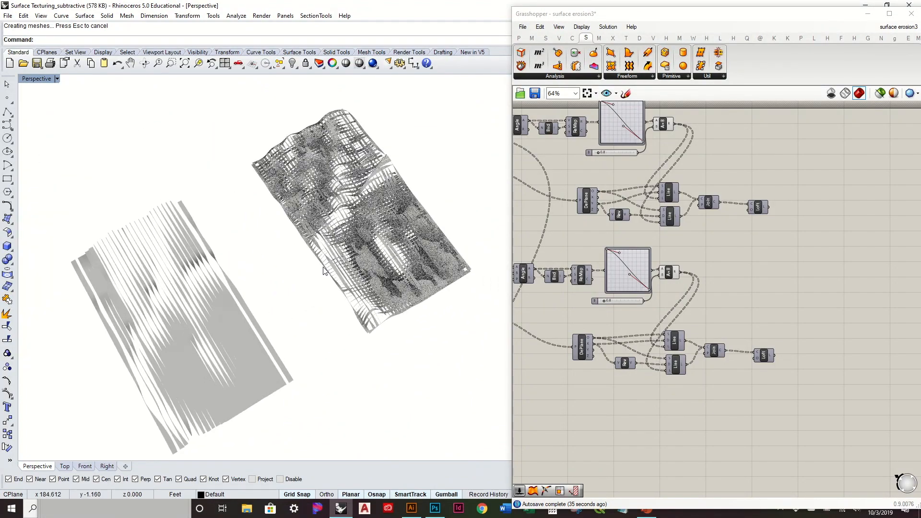
{"action": "scroll", "coordinate": [323, 271], "scroll_direction": "up", "scroll_amount": 8}
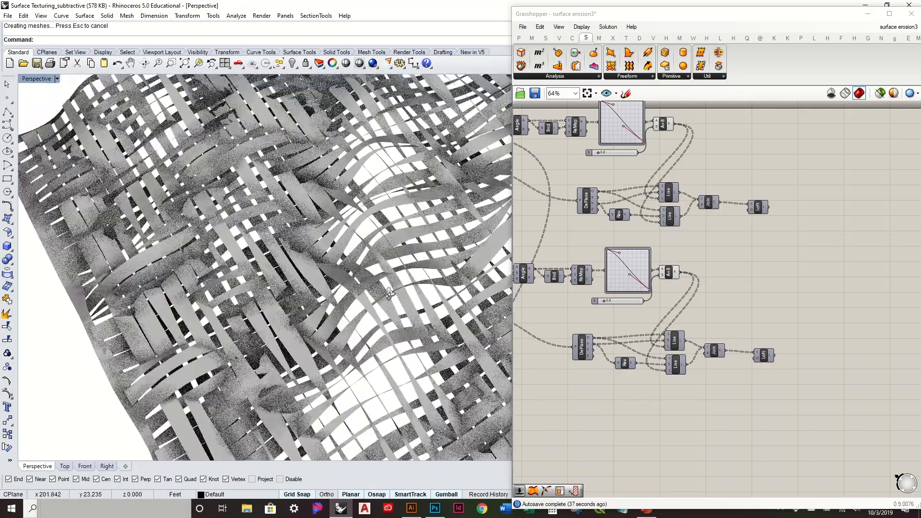
{"action": "right_click_drag", "start_coordinate": [389, 293], "coordinate": [390, 270]}
{"action": "right_click_drag", "start_coordinate": [399, 370], "coordinate": [380, 289]}
{"action": "scroll", "coordinate": [376, 263], "scroll_direction": "down", "scroll_amount": 7}
{"action": "left_click", "coordinate": [716, 280]}
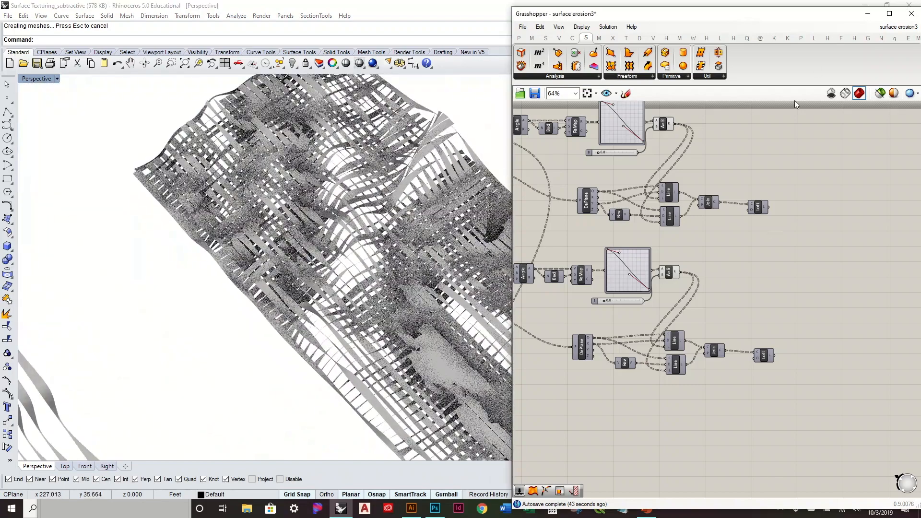